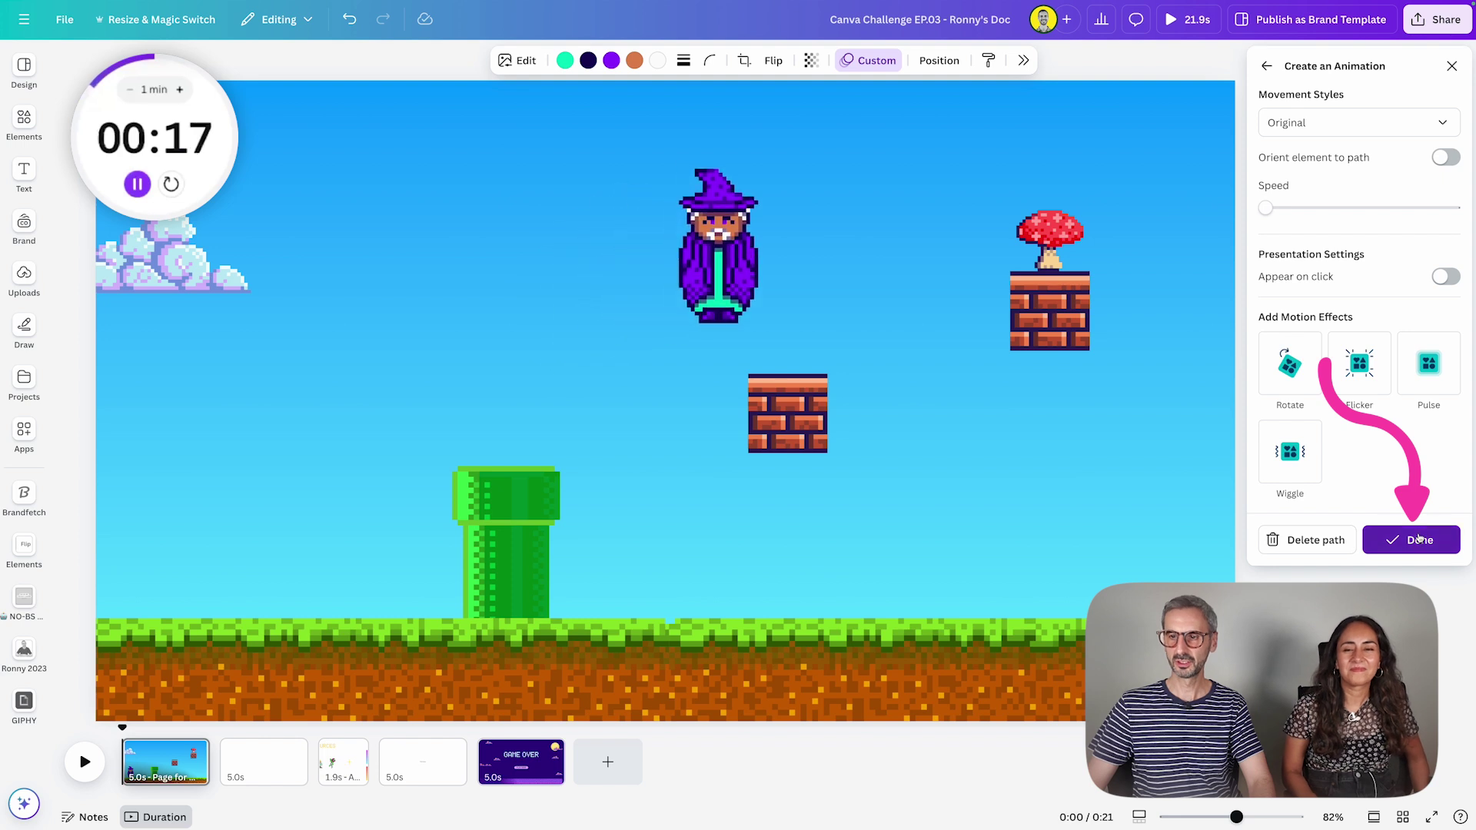
Finish the wizard's custom animation and preview the design
{"action": "left_click", "coordinate": [1420, 538]}
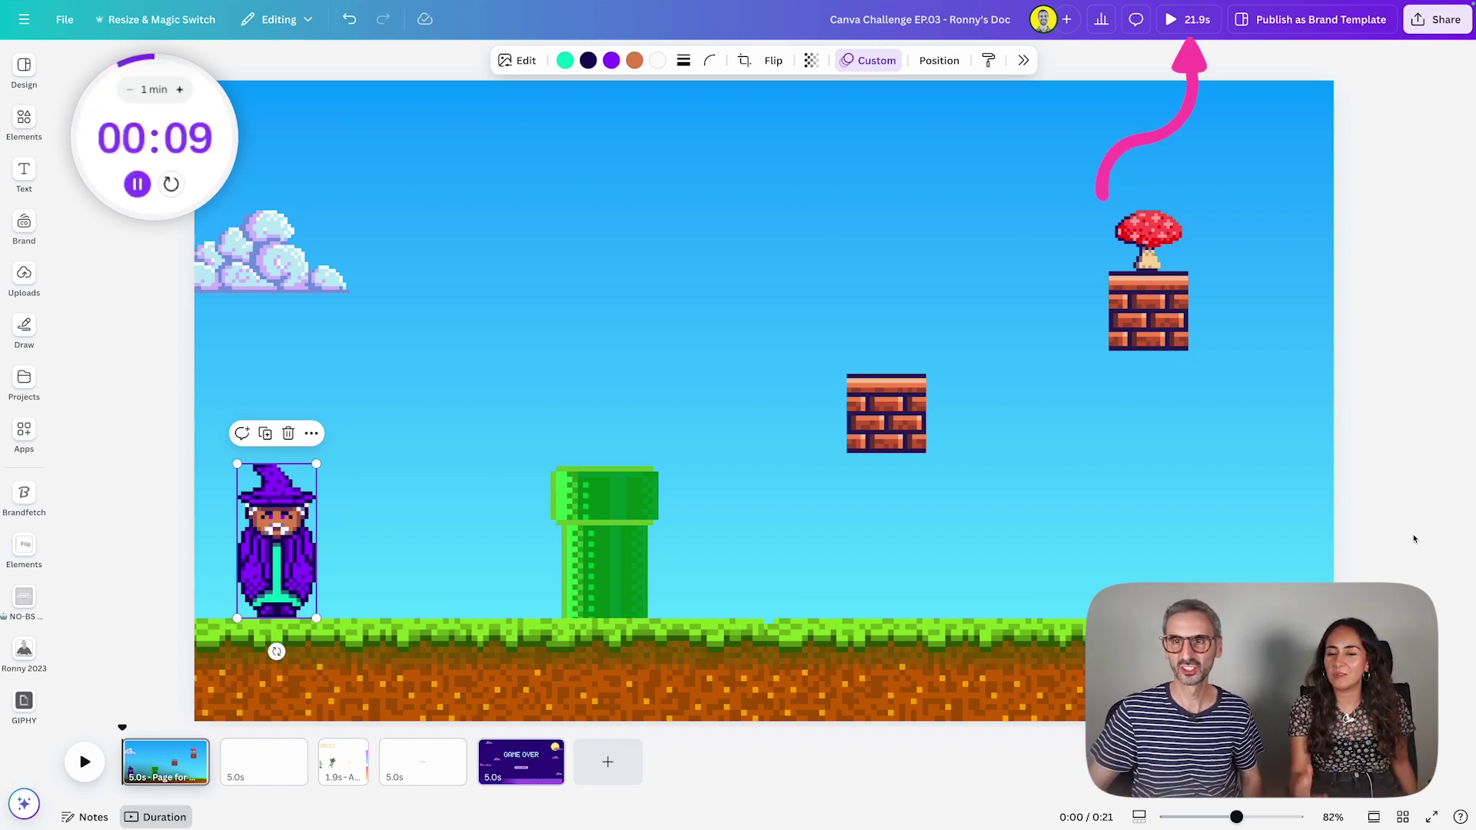
{"action": "left_click", "coordinate": [1176, 25]}
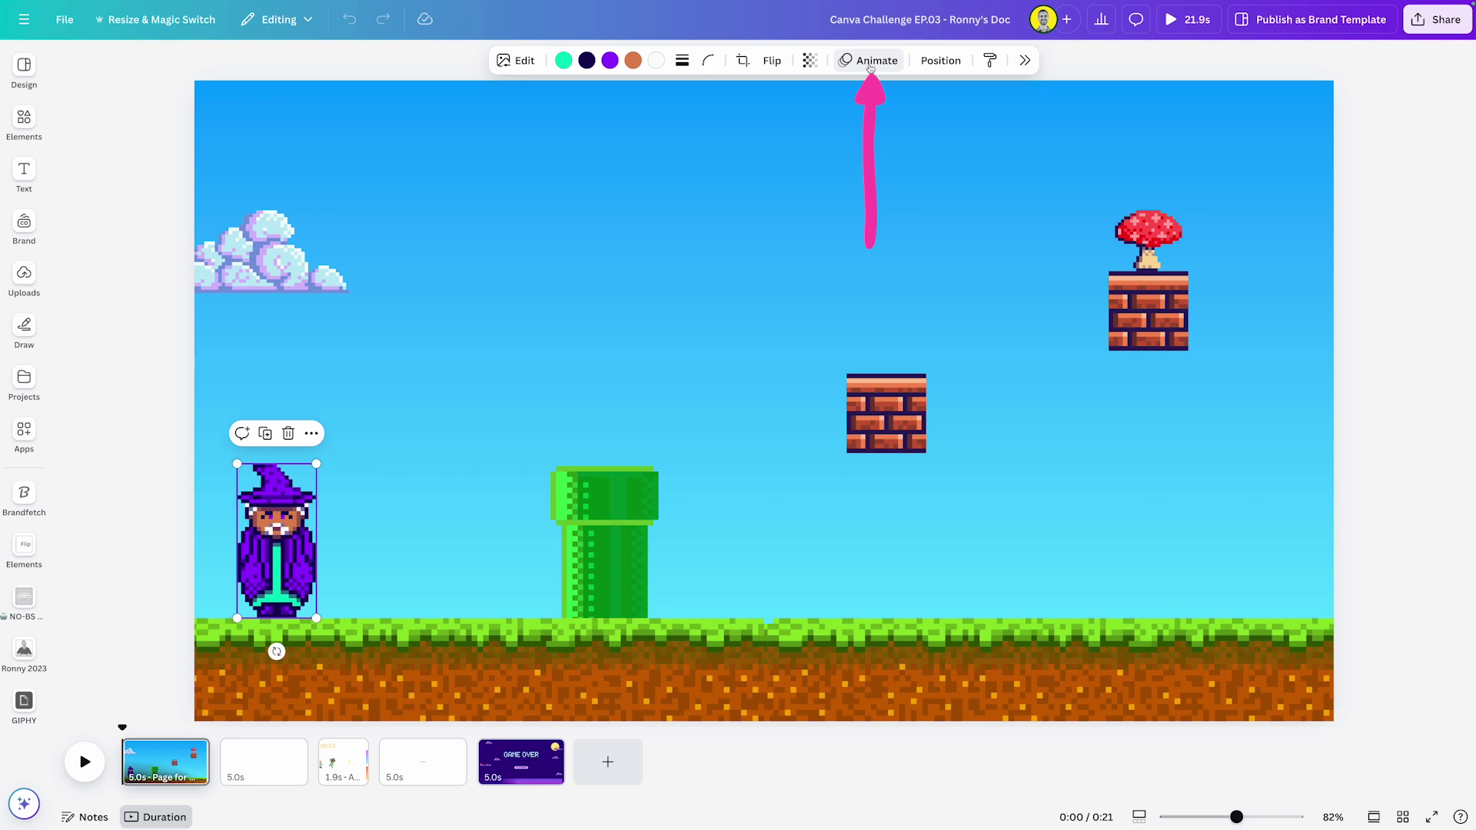
Draw a custom animation path making the wizard hop over the pipe and middle brick to the mushroom, deleting and redrawing the first path
{"action": "left_click", "coordinate": [870, 68]}
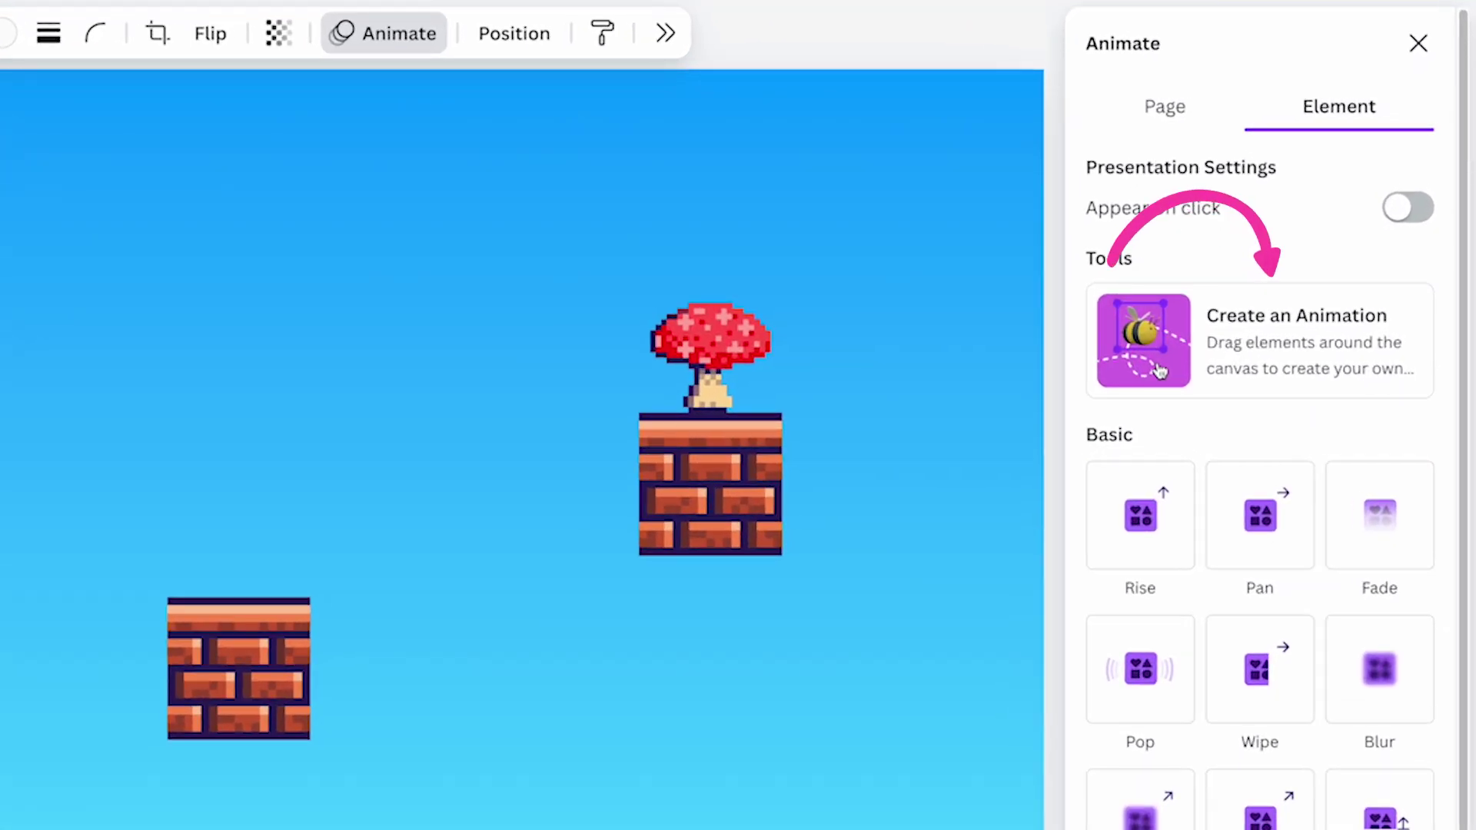
{"action": "left_click", "coordinate": [1271, 334]}
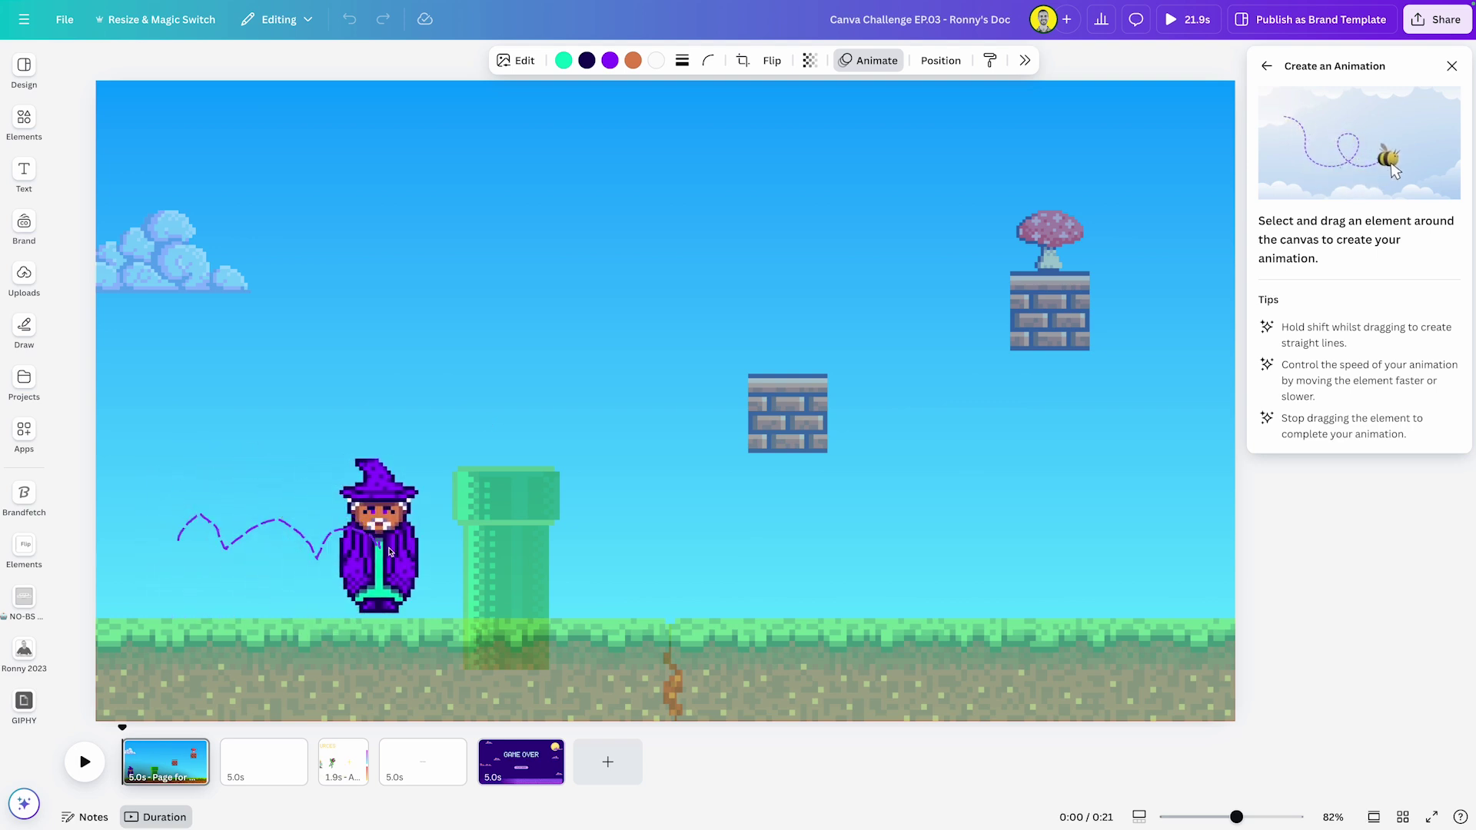
{"action": "mouse_move", "coordinate": [389, 551]}
{"action": "left_mouse_down"}
{"action": "mouse_move", "coordinate": [496, 399]}
{"action": "mouse_move", "coordinate": [736, 302]}
{"action": "mouse_move", "coordinate": [896, 157]}
{"action": "left_mouse_up"}
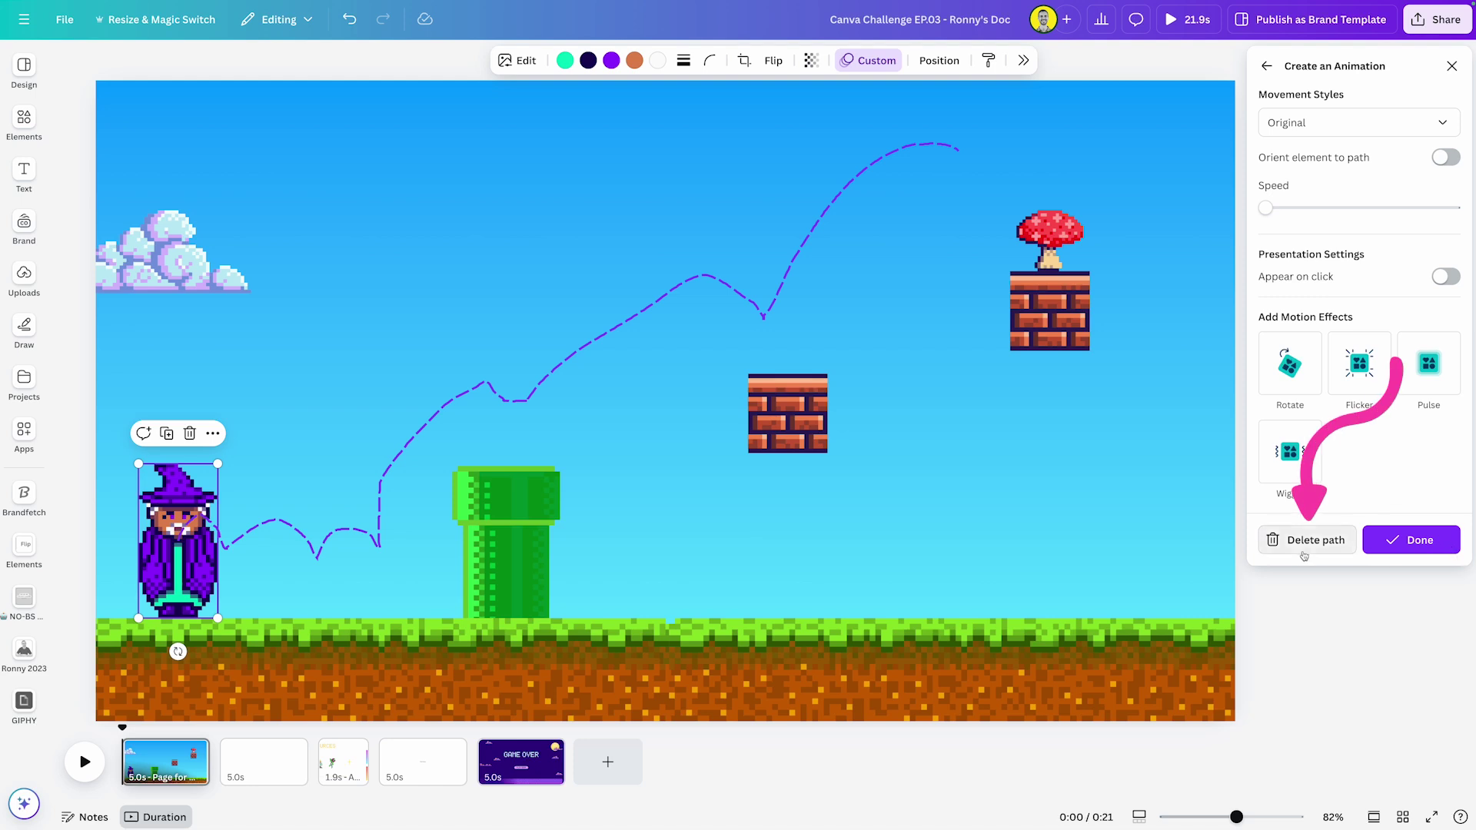
{"action": "left_click", "coordinate": [1303, 540]}
{"action": "left_click_drag", "start_coordinate": [178, 538], "coordinate": [235, 550]}
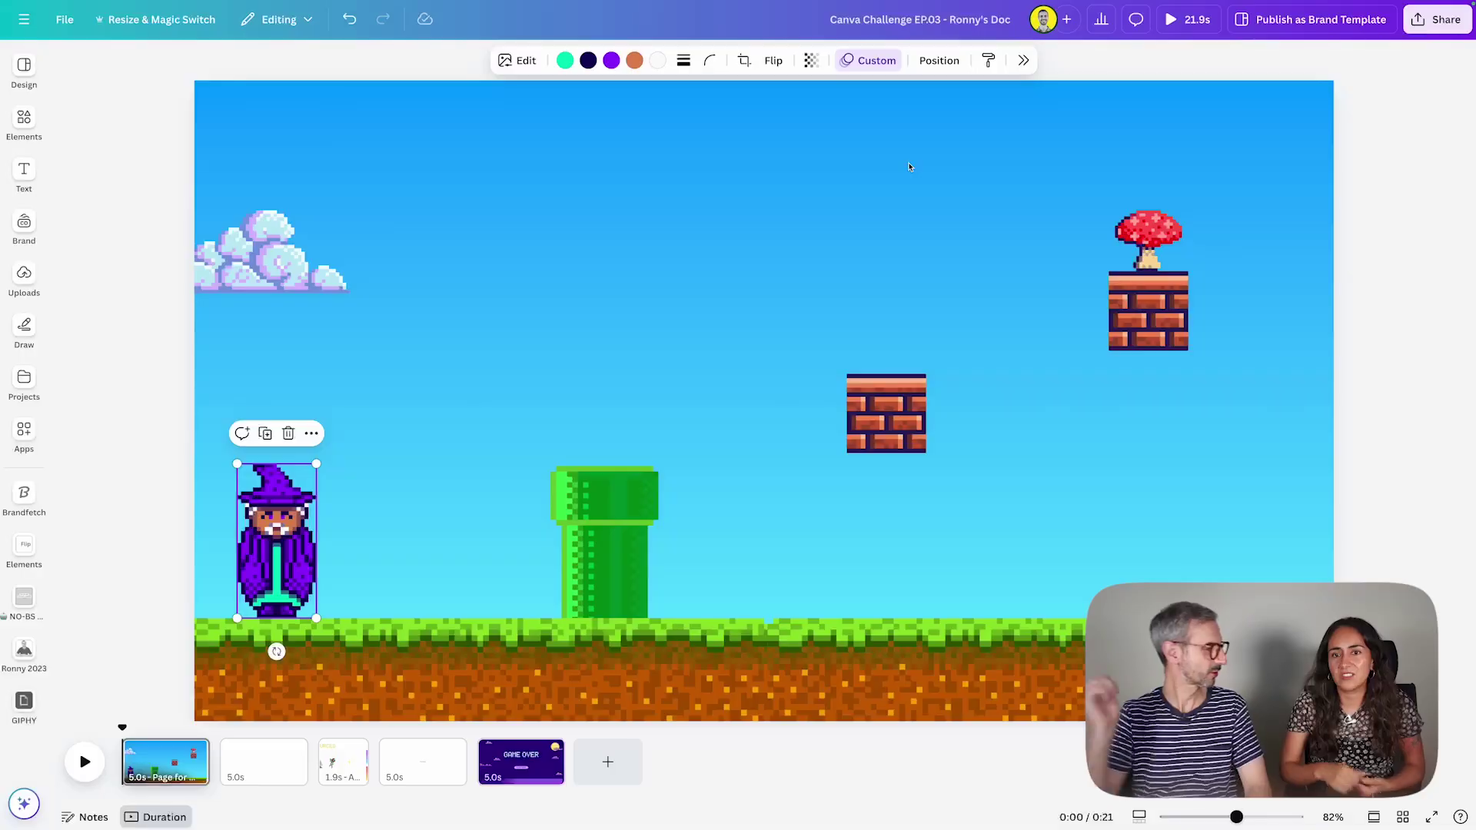
Try the Smooth movement style on the wizard's custom animation, set it to Steady, and finish the animation
{"action": "left_click", "coordinate": [880, 70]}
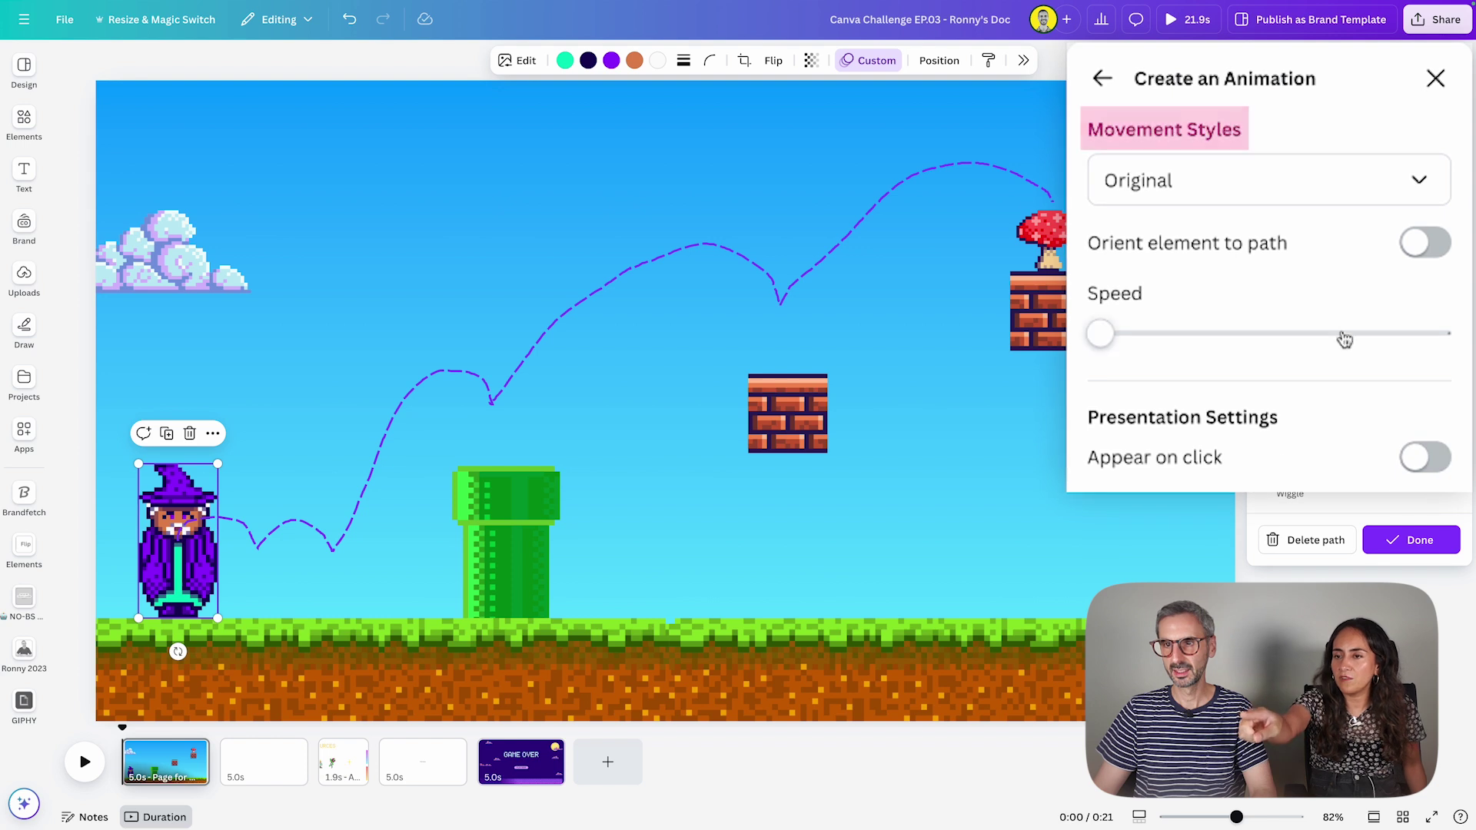
{"action": "left_click", "coordinate": [1181, 198]}
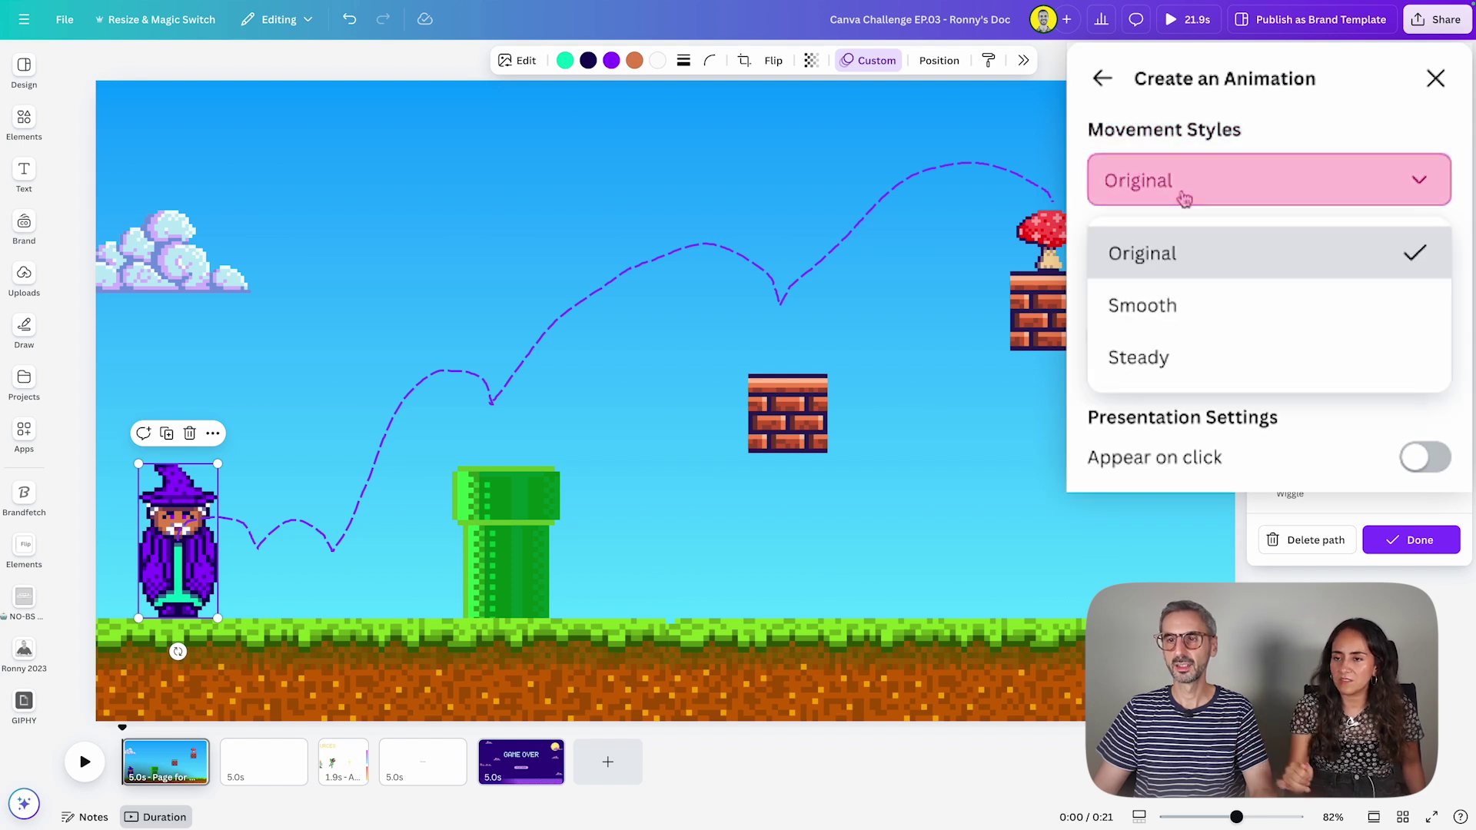
{"action": "left_click", "coordinate": [1156, 307]}
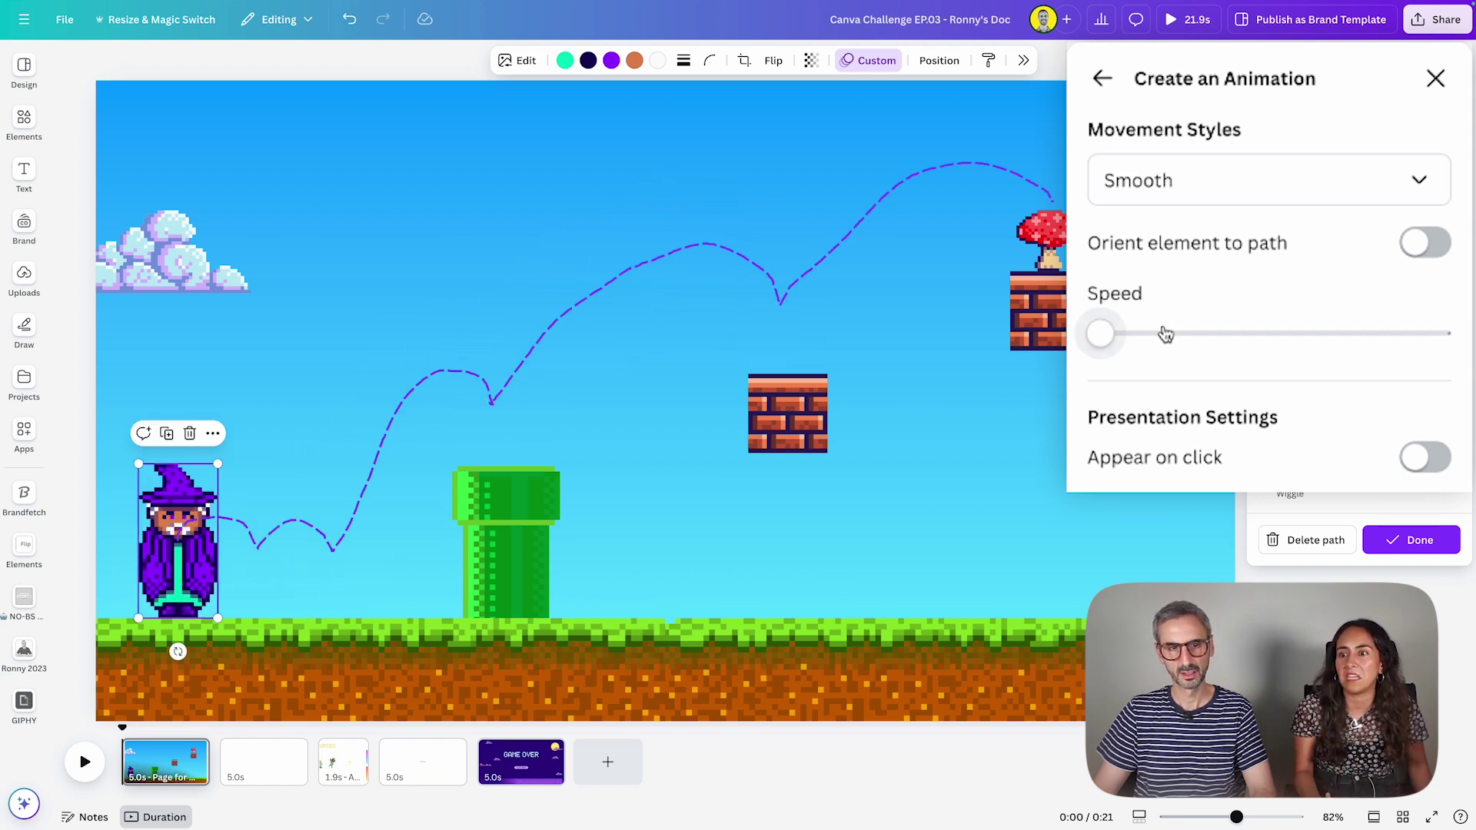
{"action": "left_click", "coordinate": [1188, 196]}
{"action": "left_click", "coordinate": [1152, 360]}
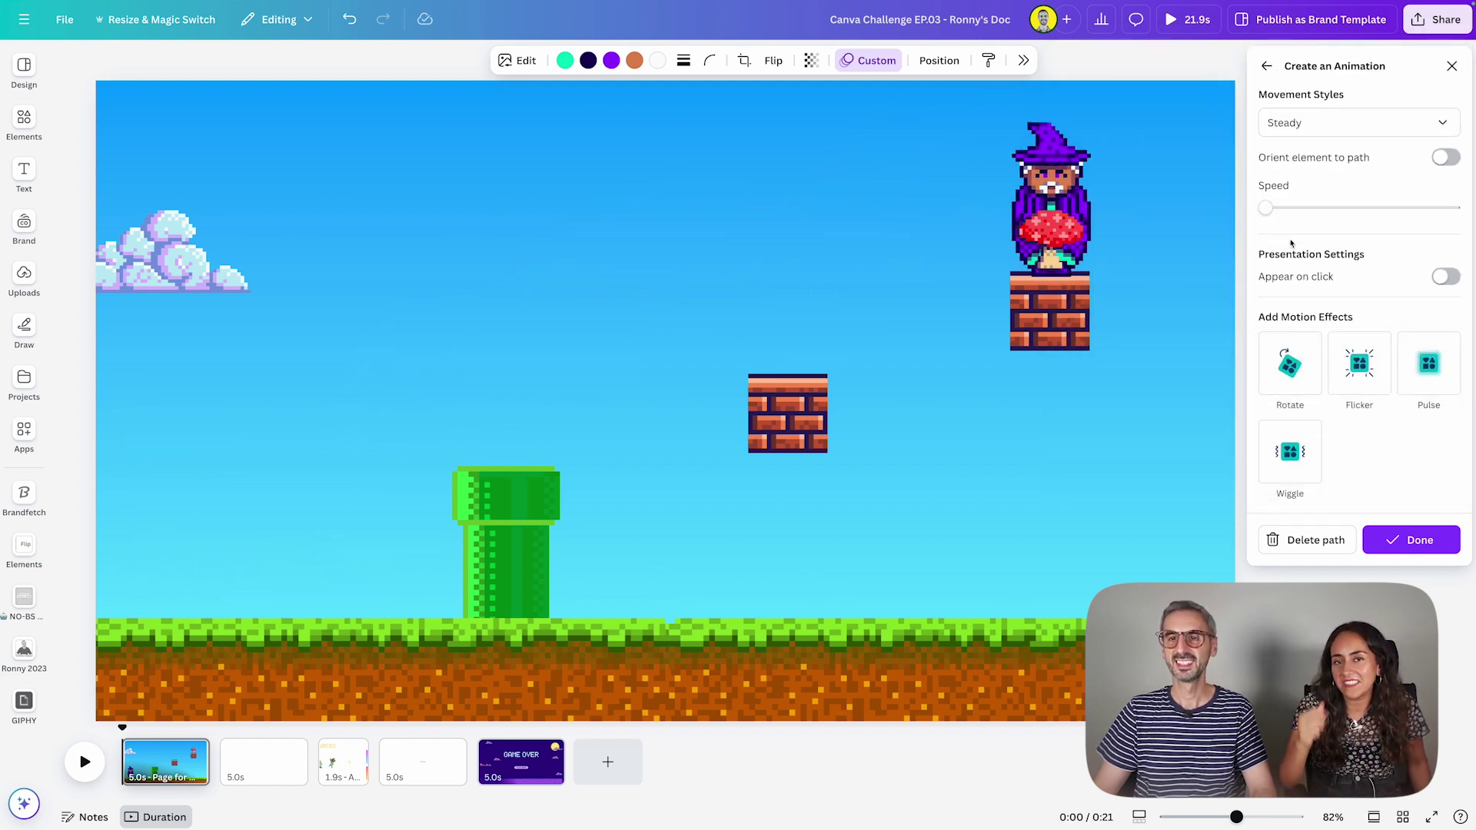
{"action": "left_click", "coordinate": [1433, 547]}
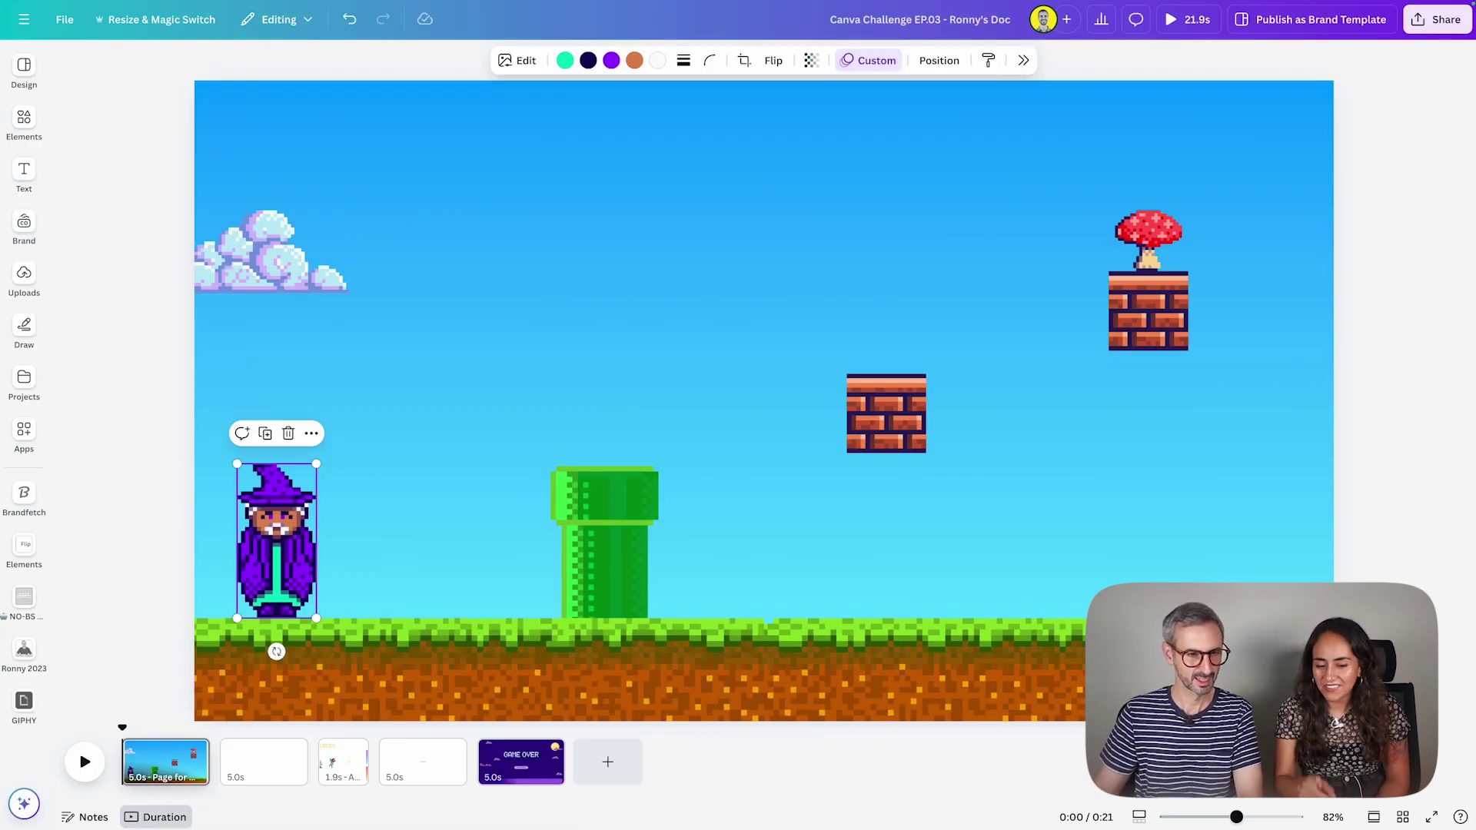
Open the Resources page and examine the purple-blue gradient square and the blond character
{"action": "left_click", "coordinate": [350, 766]}
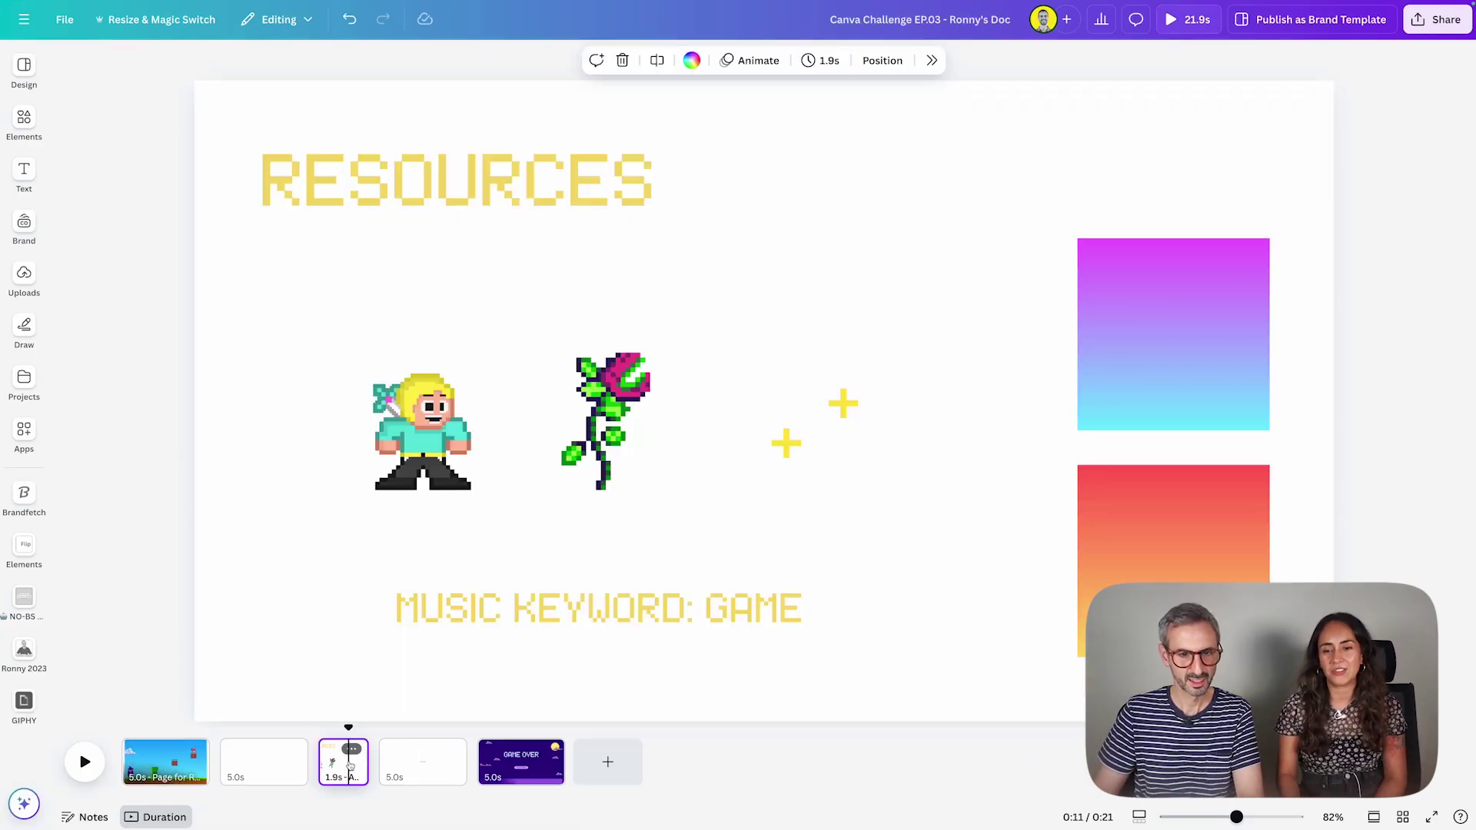
{"action": "left_click", "coordinate": [1105, 358]}
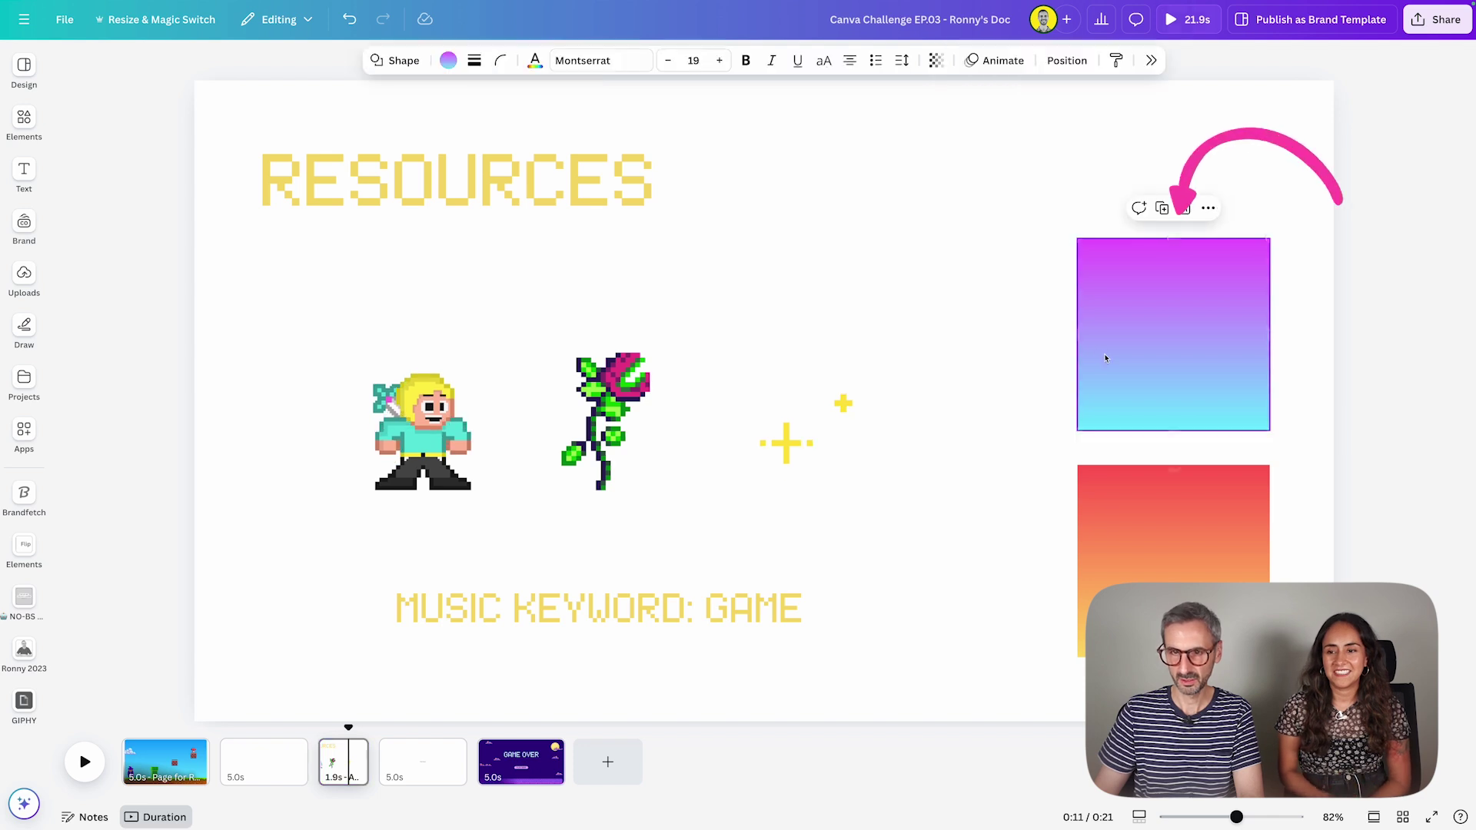
{"action": "left_click", "coordinate": [399, 466]}
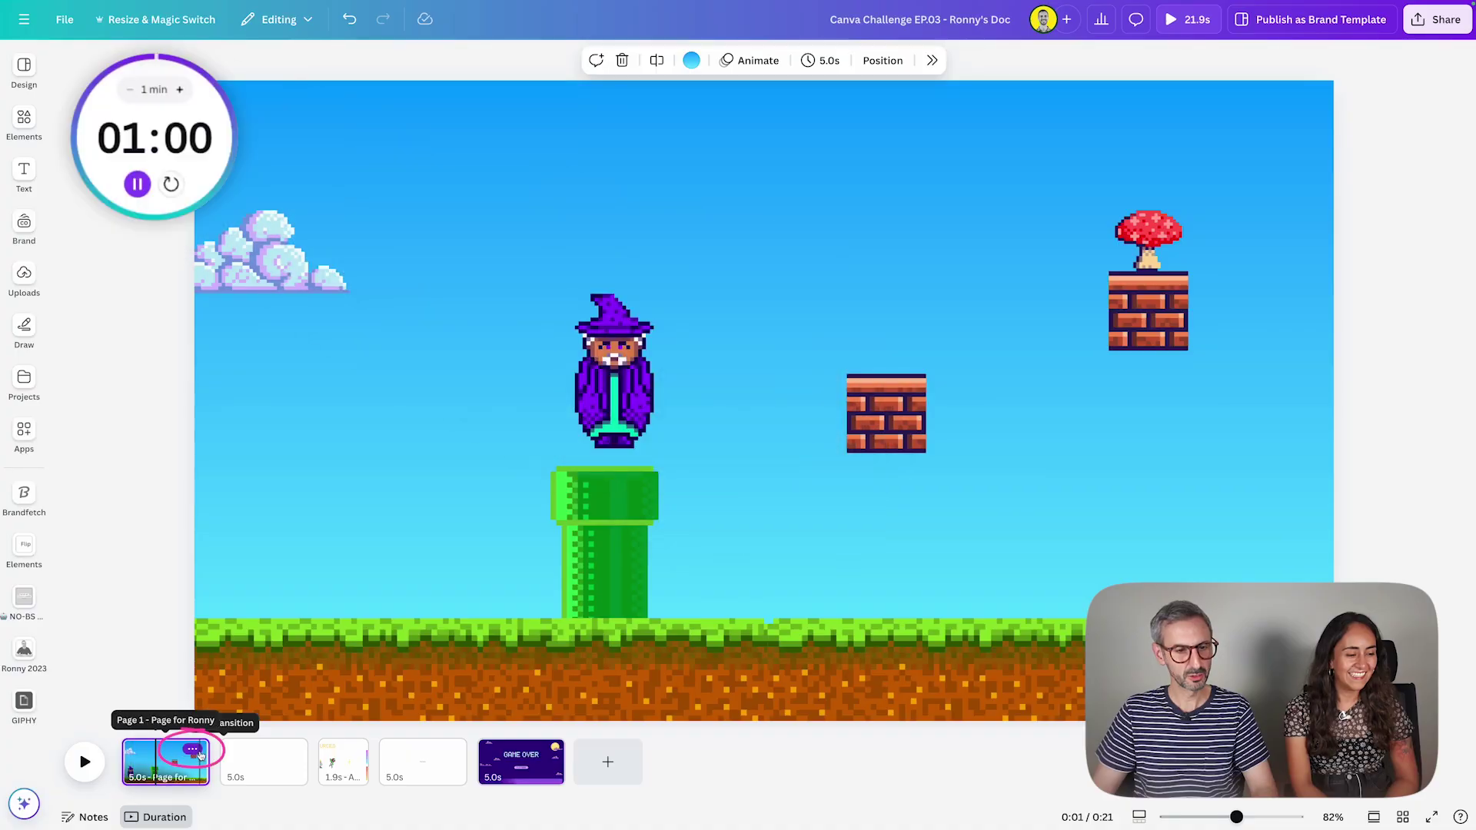
Duplicate the first game page and open the copy
{"action": "left_click", "coordinate": [192, 748]}
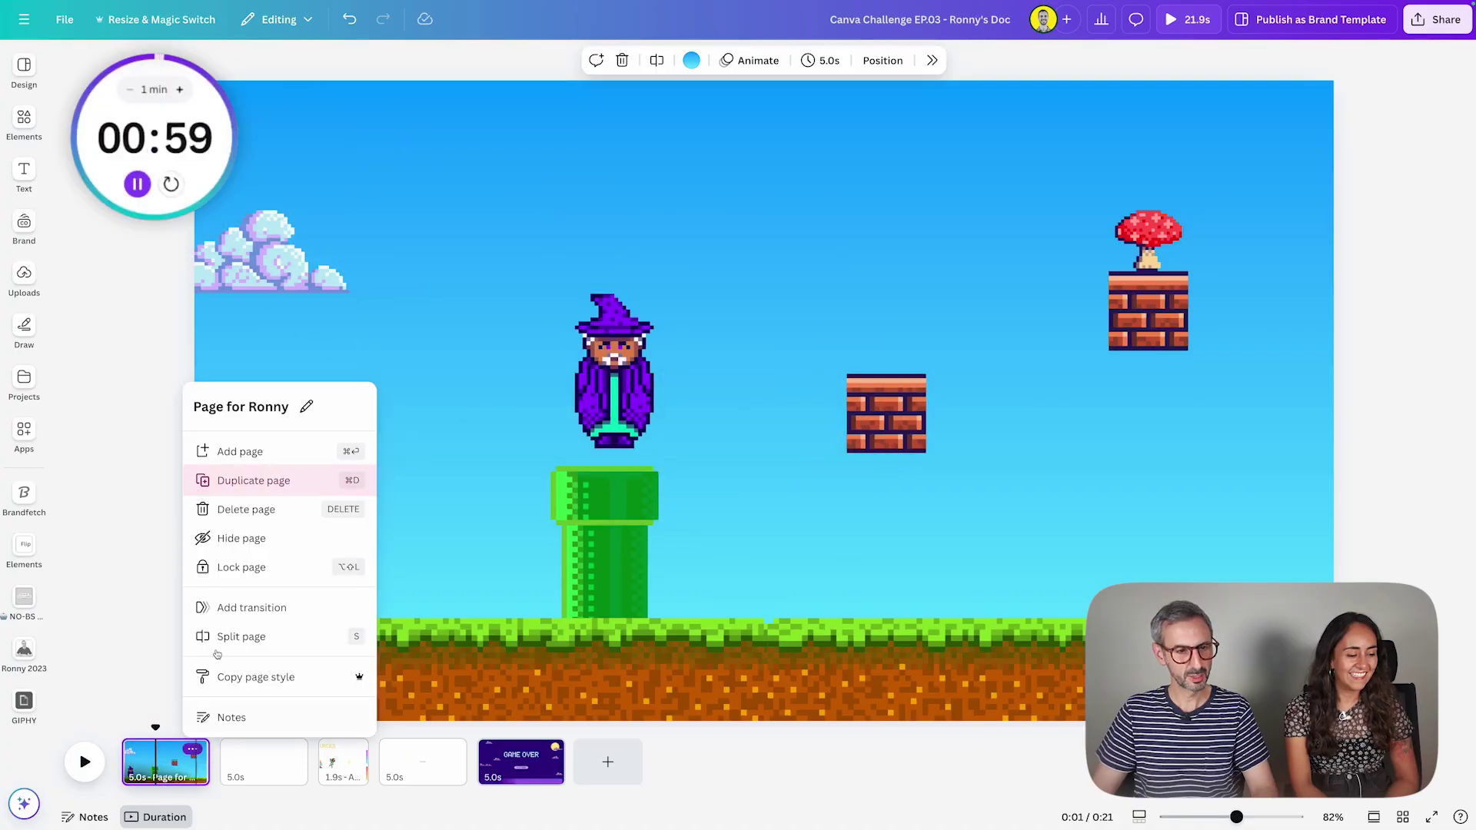
{"action": "left_click", "coordinate": [261, 479]}
{"action": "left_click", "coordinate": [260, 761]}
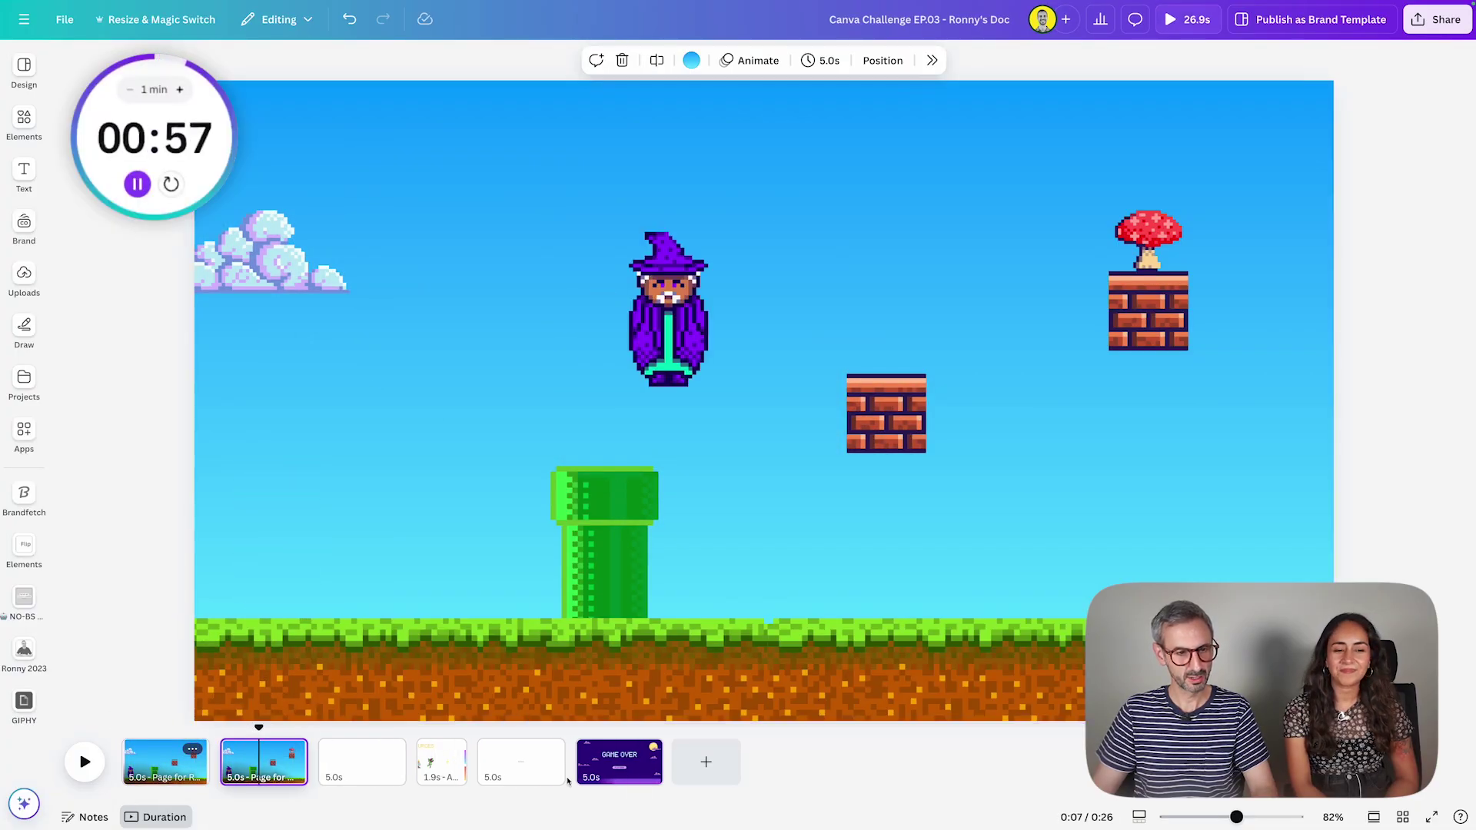
Copy the purple-blue gradient square from the Resources page and paste it onto the first page
{"action": "left_click", "coordinate": [447, 774]}
{"action": "left_click", "coordinate": [1171, 342]}
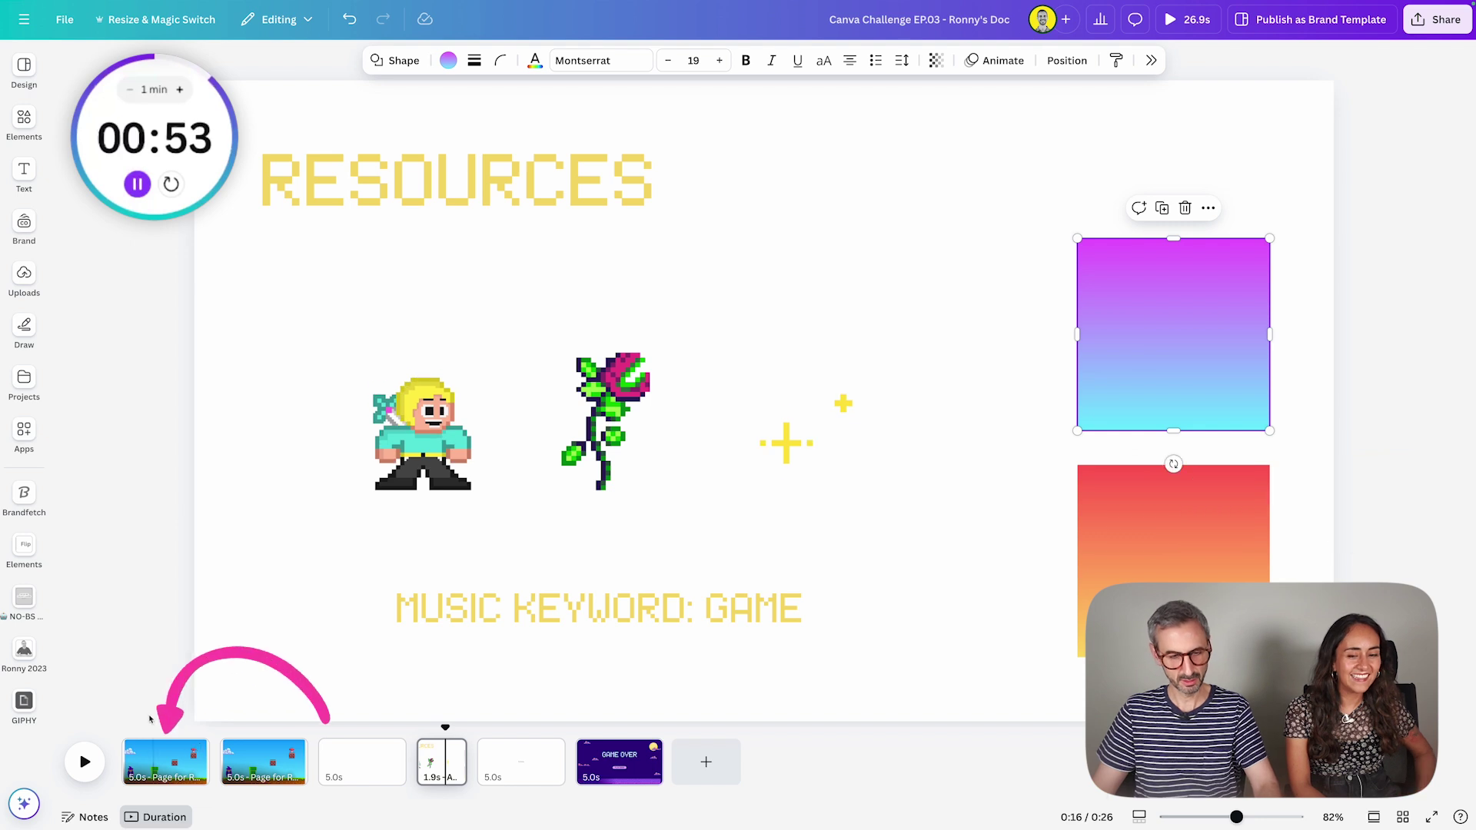
{"action": "left_click", "coordinate": [161, 761]}
{"action": "key", "text": "ctrl+v"}
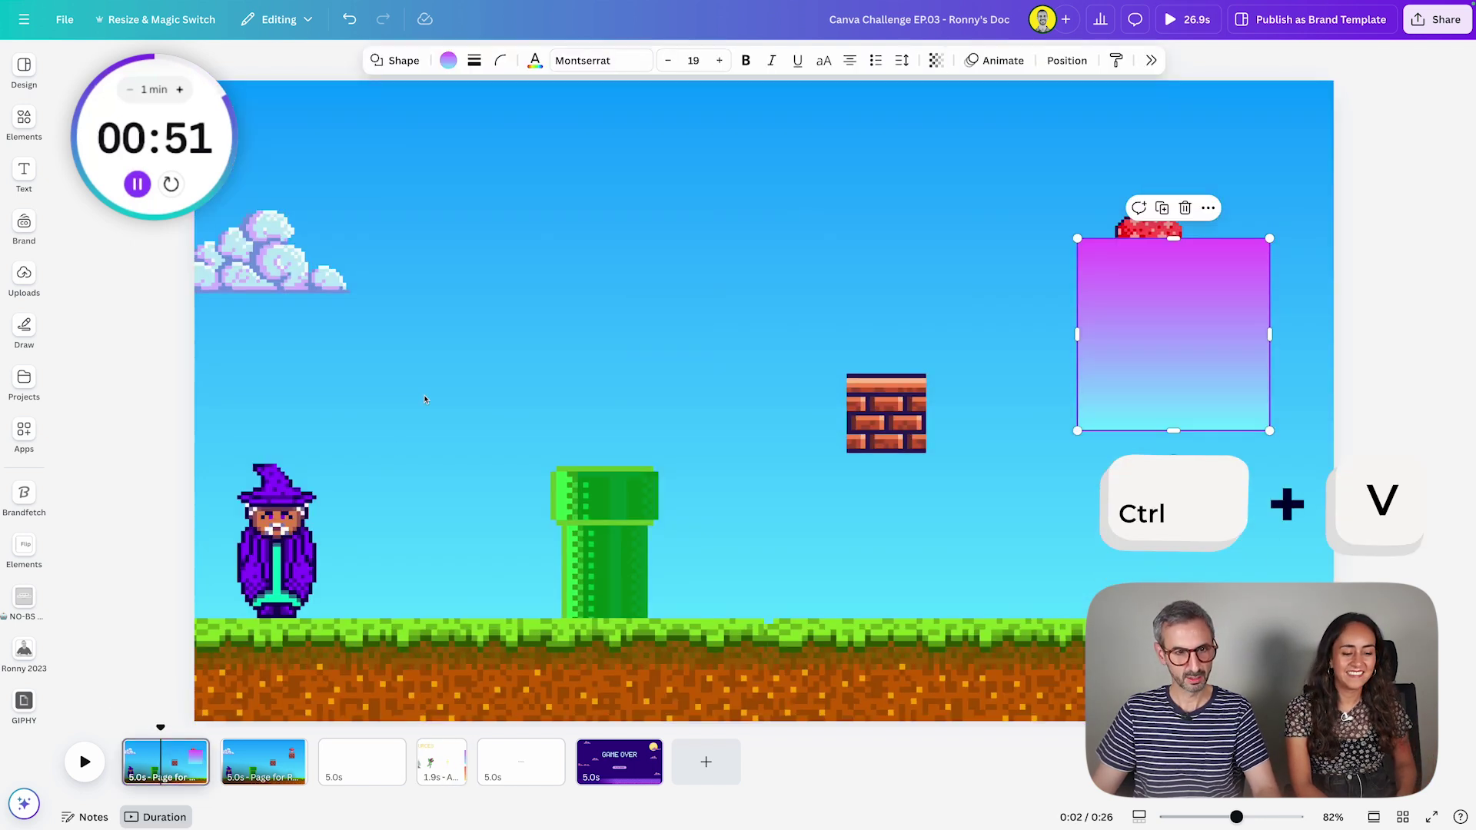
Move the pasted gradient square into the sky above the middle brick and check the options available for it
{"action": "right_click", "coordinate": [1115, 331]}
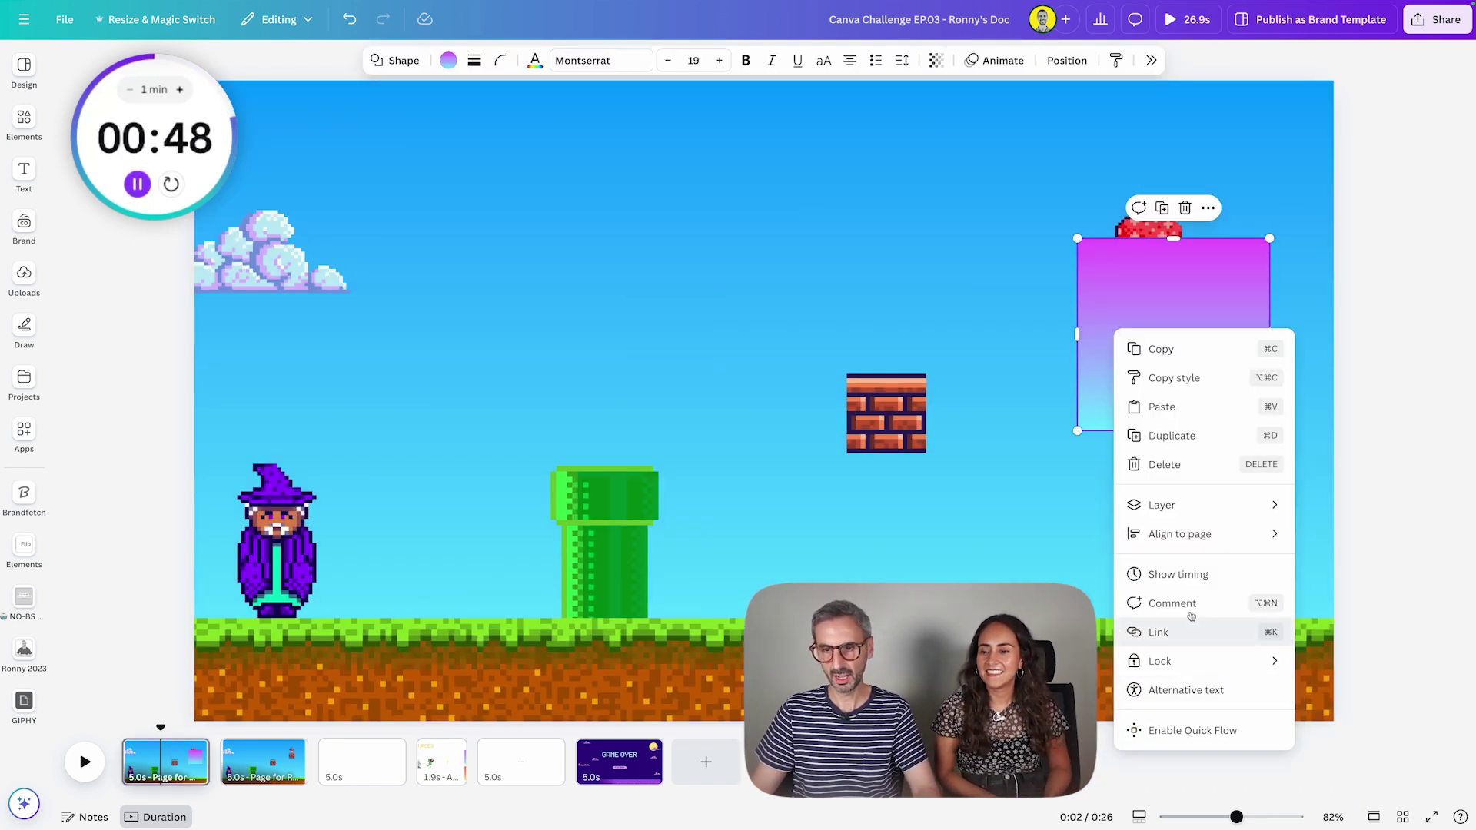
{"action": "left_click_drag", "start_coordinate": [1147, 325], "coordinate": [913, 238]}
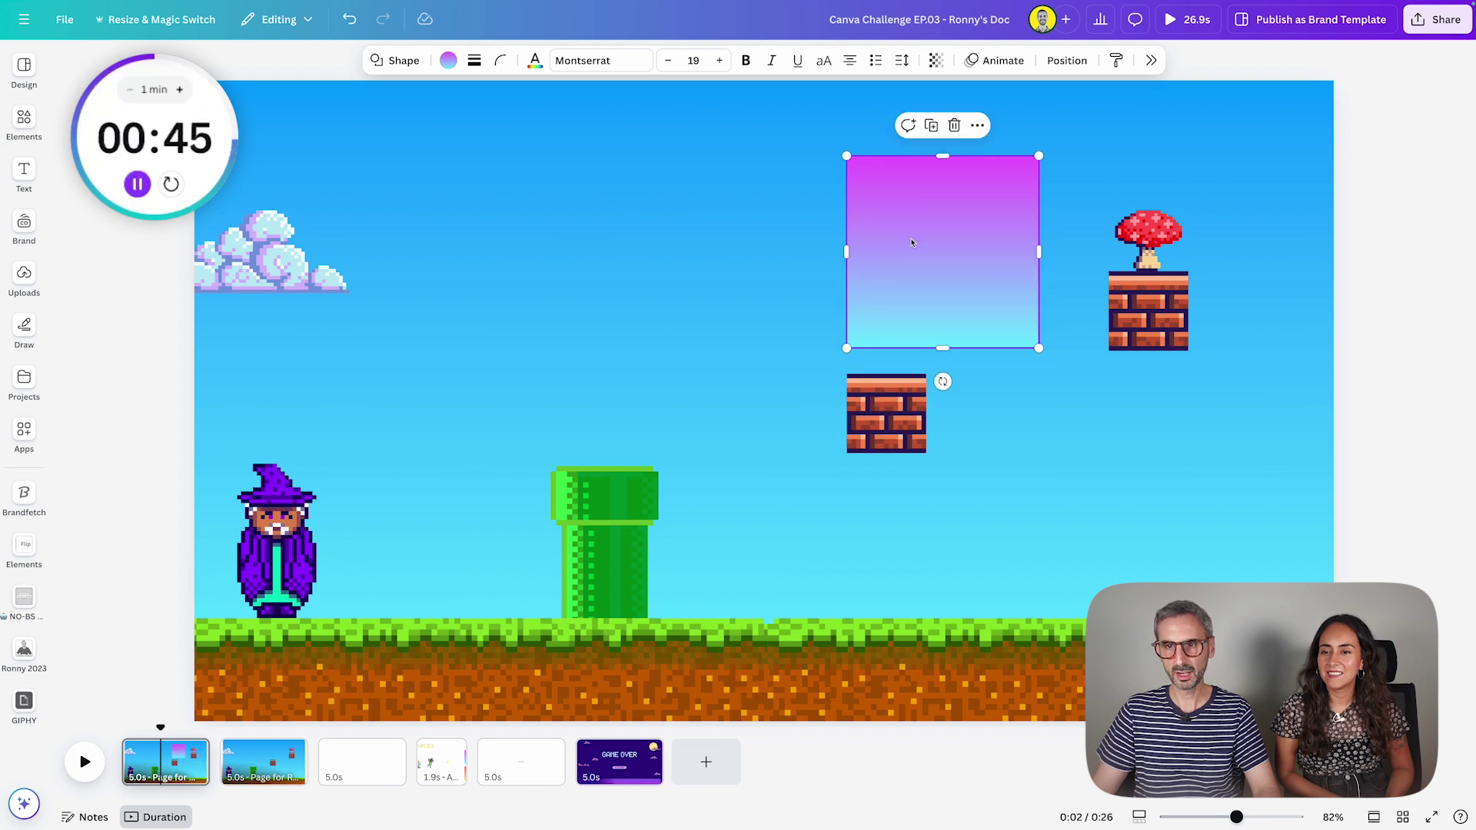
{"action": "right_click", "coordinate": [913, 239]}
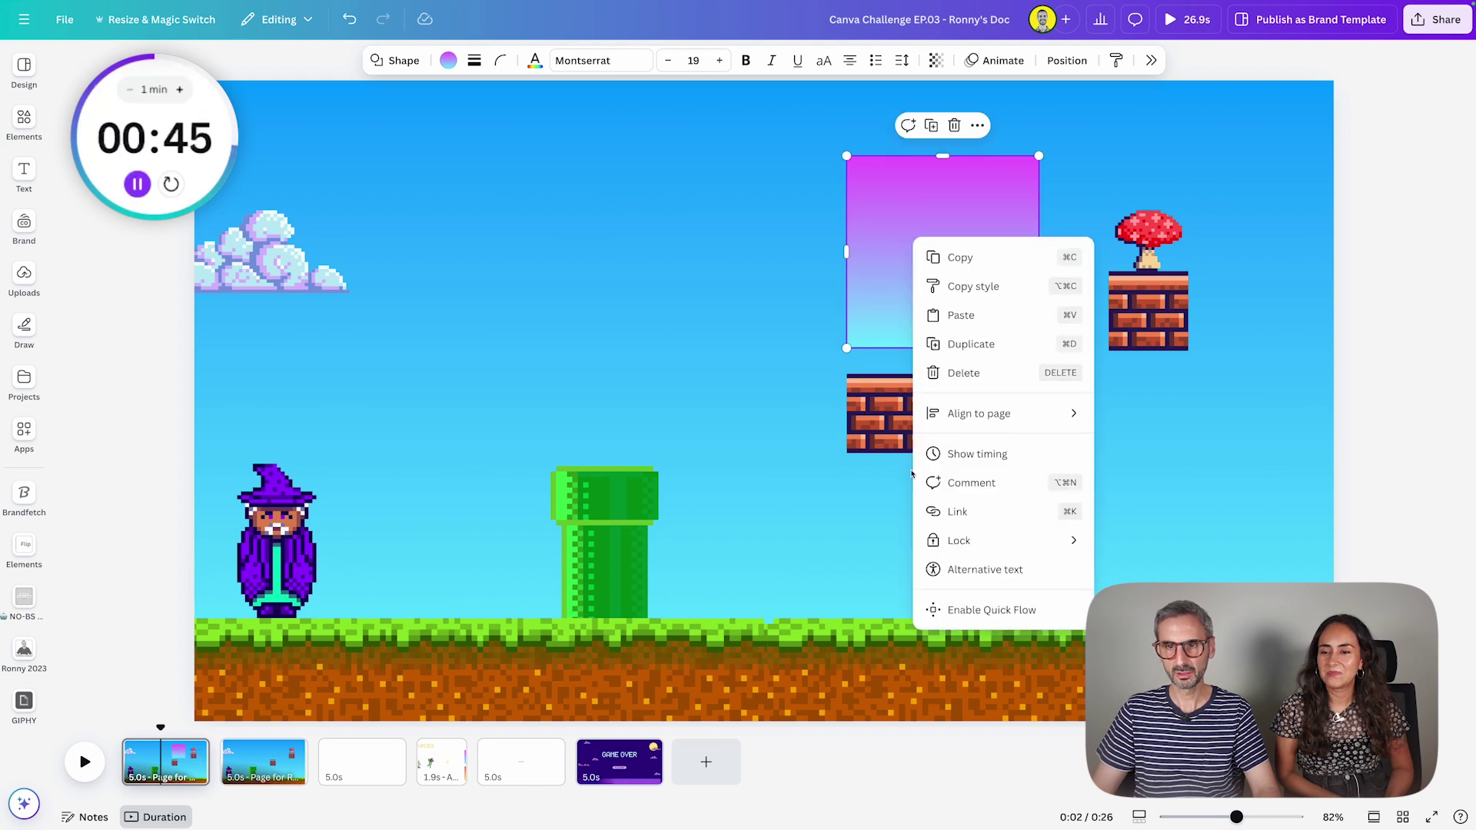
{"action": "left_click", "coordinate": [866, 241]}
Reposition and stretch the gradient square until it covers the entire first page
{"action": "left_click_drag", "start_coordinate": [945, 223], "coordinate": [754, 352]}
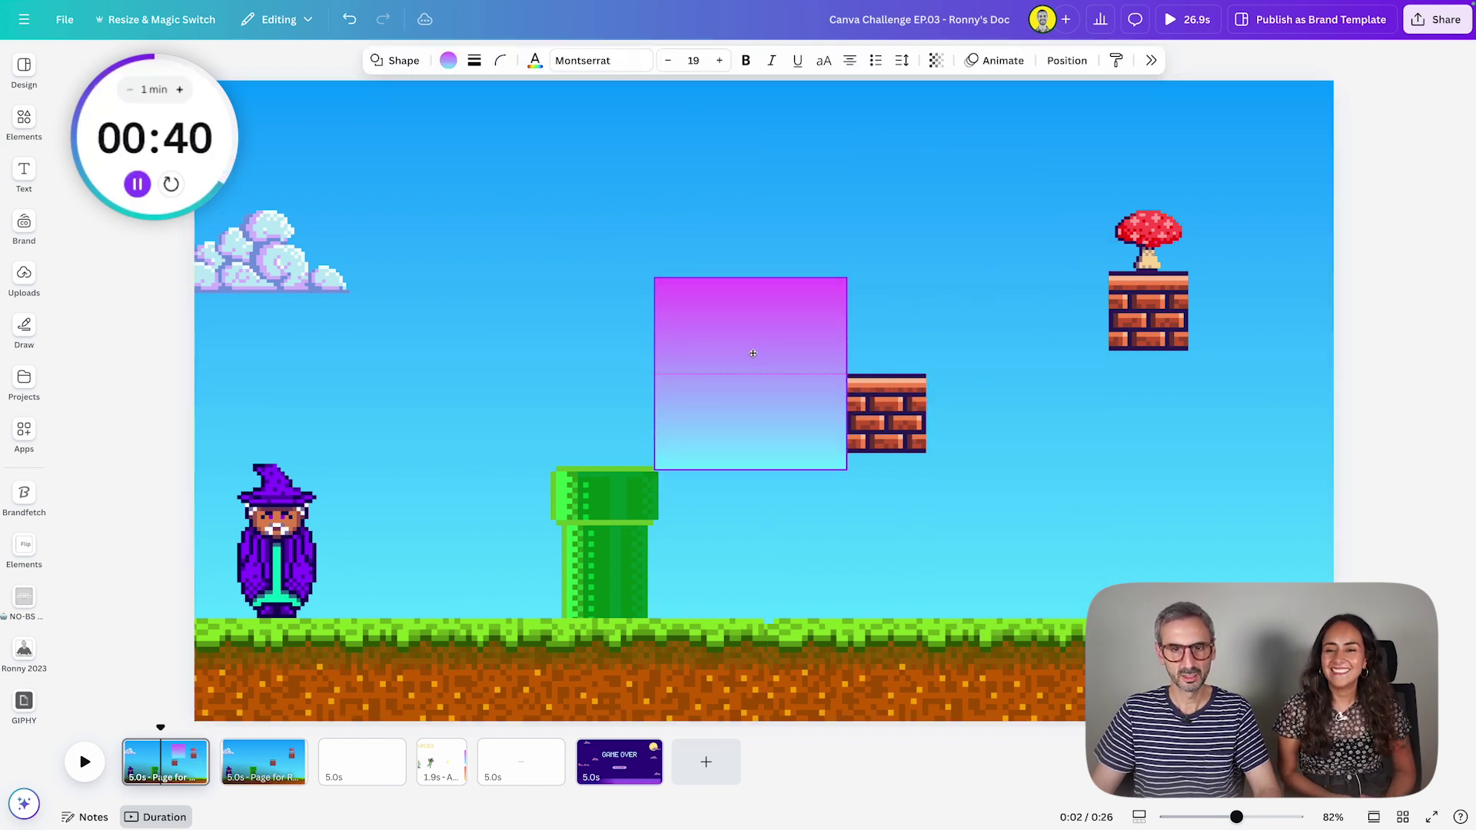
{"action": "left_click_drag", "start_coordinate": [751, 279], "coordinate": [824, 85]}
{"action": "left_click_drag", "start_coordinate": [853, 273], "coordinate": [1324, 340]}
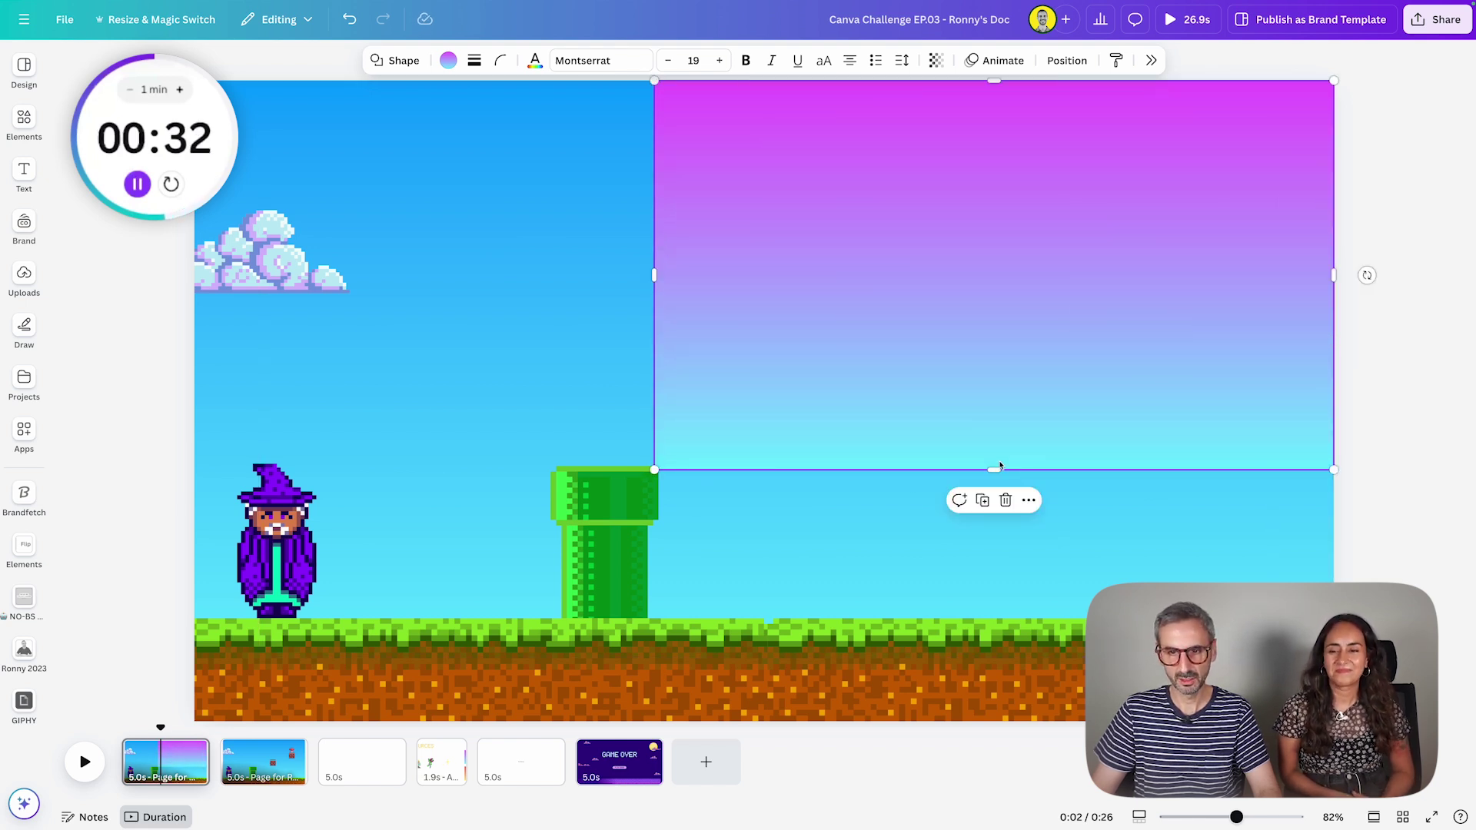
{"action": "left_click_drag", "start_coordinate": [981, 541], "coordinate": [976, 724]}
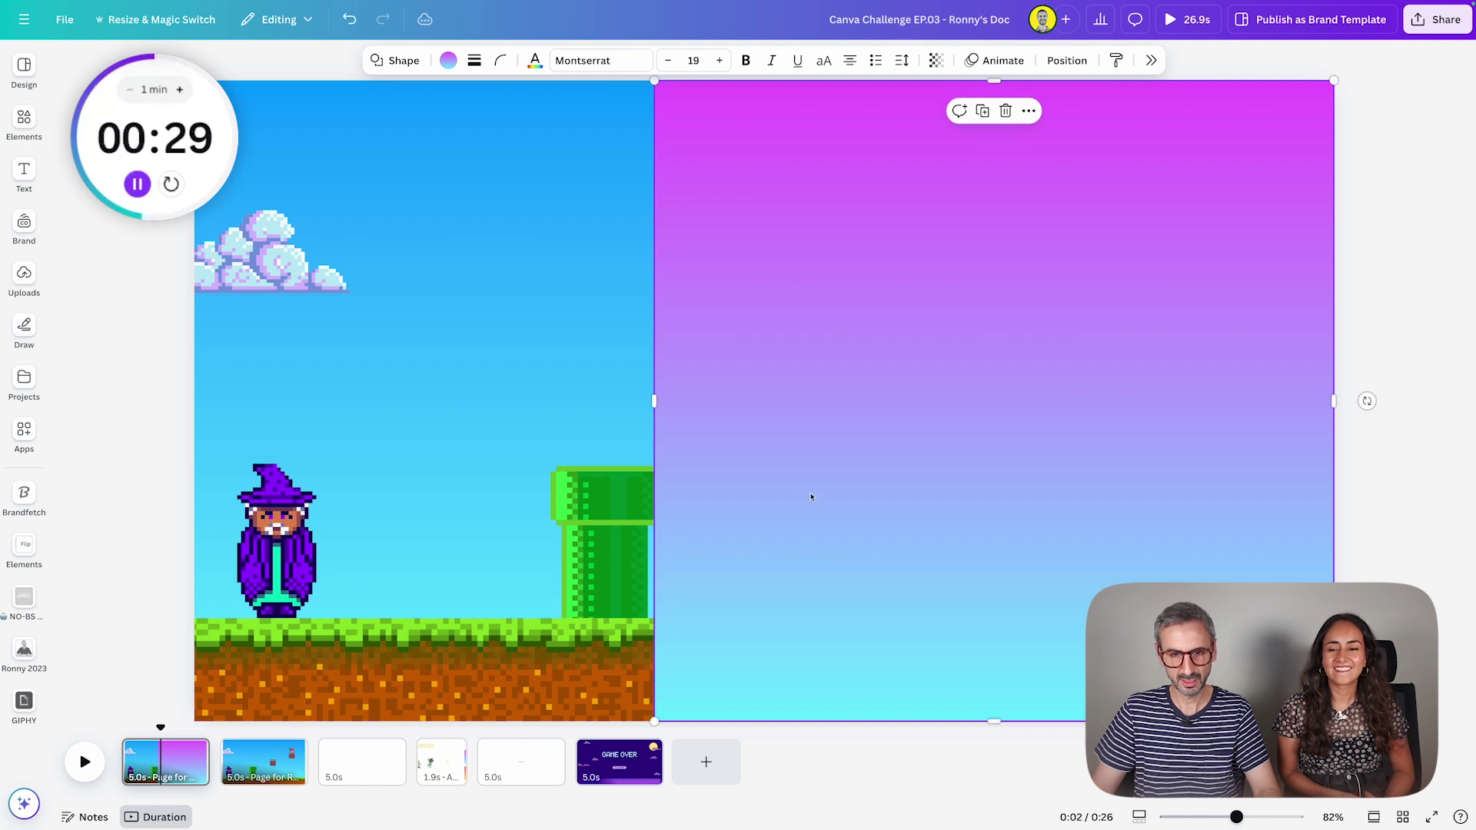
{"action": "left_click_drag", "start_coordinate": [666, 401], "coordinate": [193, 438]}
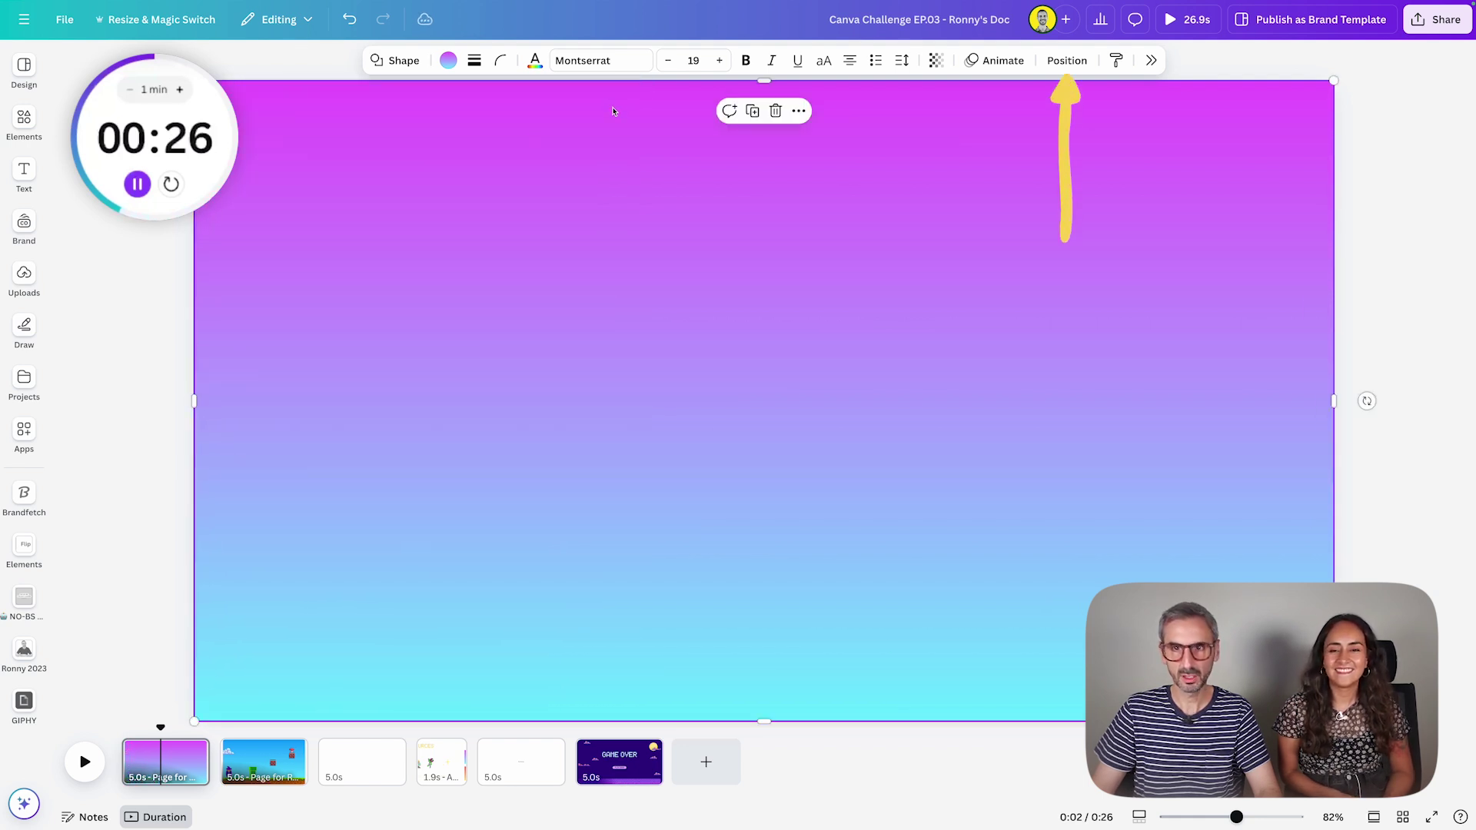
Move the gradient layer below the pipe layer, directly above the page background
{"action": "left_click", "coordinate": [1073, 59]}
{"action": "left_click", "coordinate": [1409, 95]}
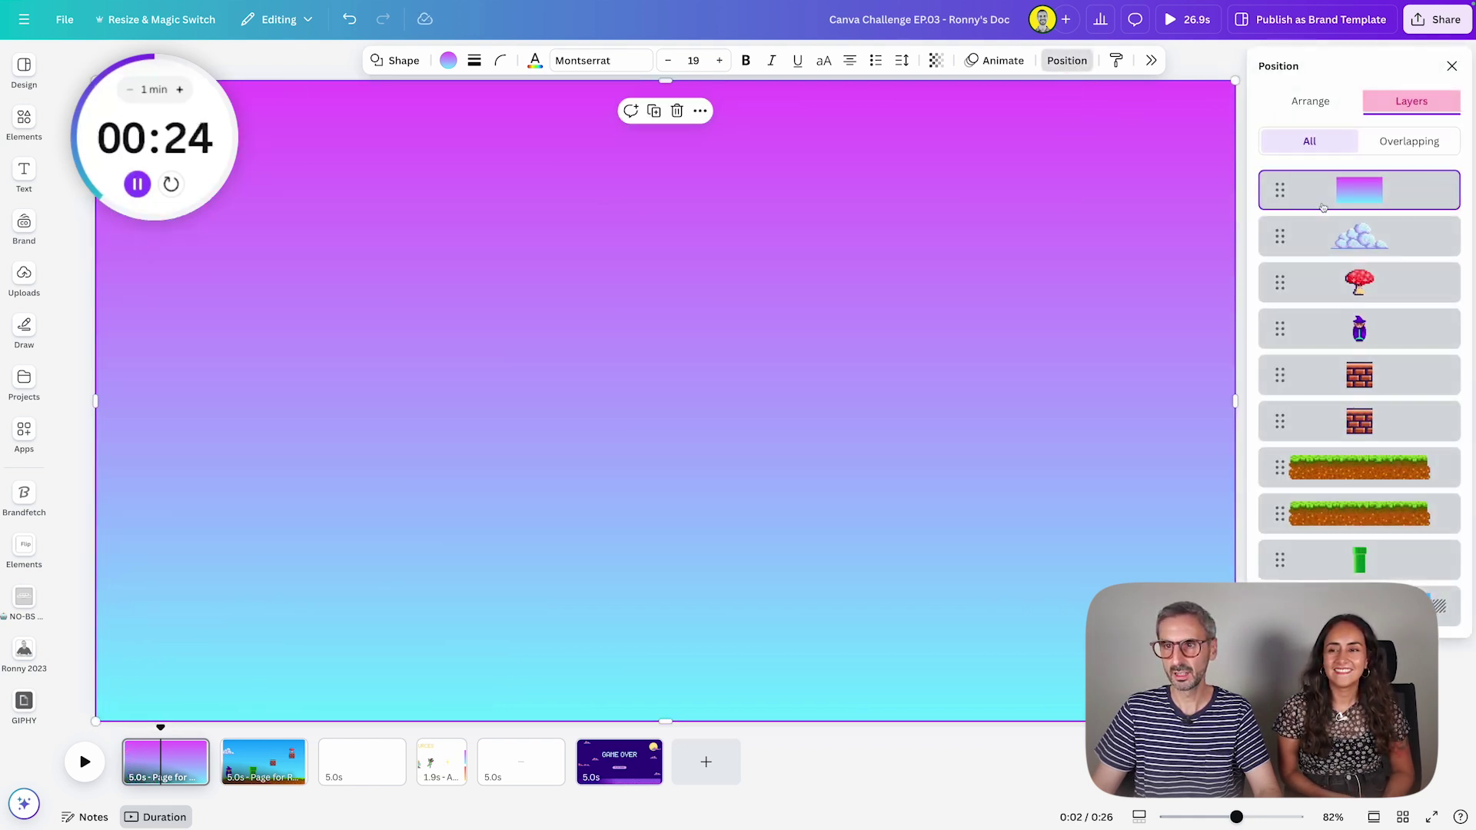
{"action": "left_click_drag", "start_coordinate": [1314, 189], "coordinate": [1322, 608]}
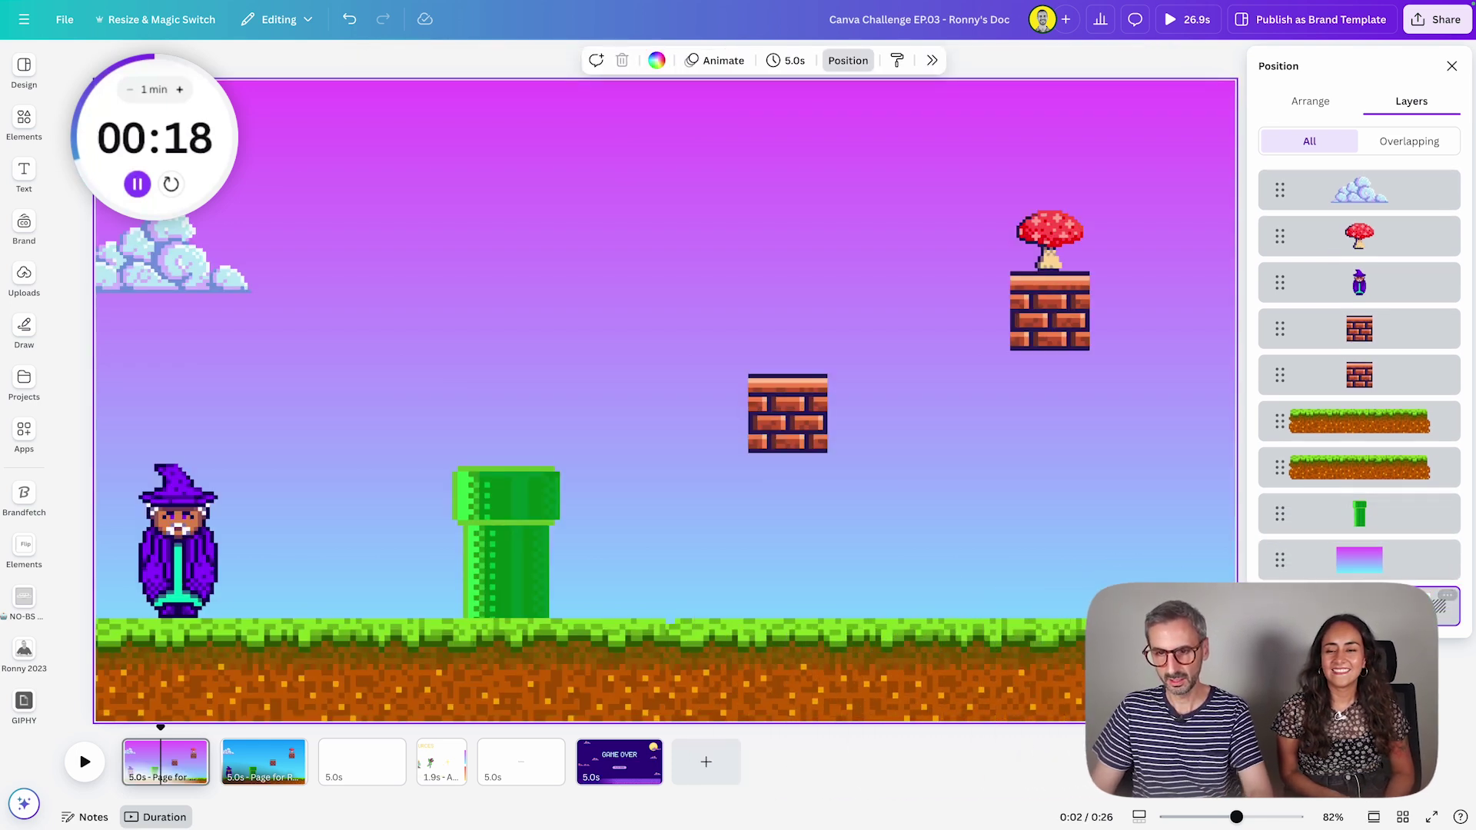
{"action": "left_click", "coordinate": [1359, 560]}
Reorder the pages so the gradient scene follows the blue-sky scene, and open each one to check the order
{"action": "left_click", "coordinate": [158, 728]}
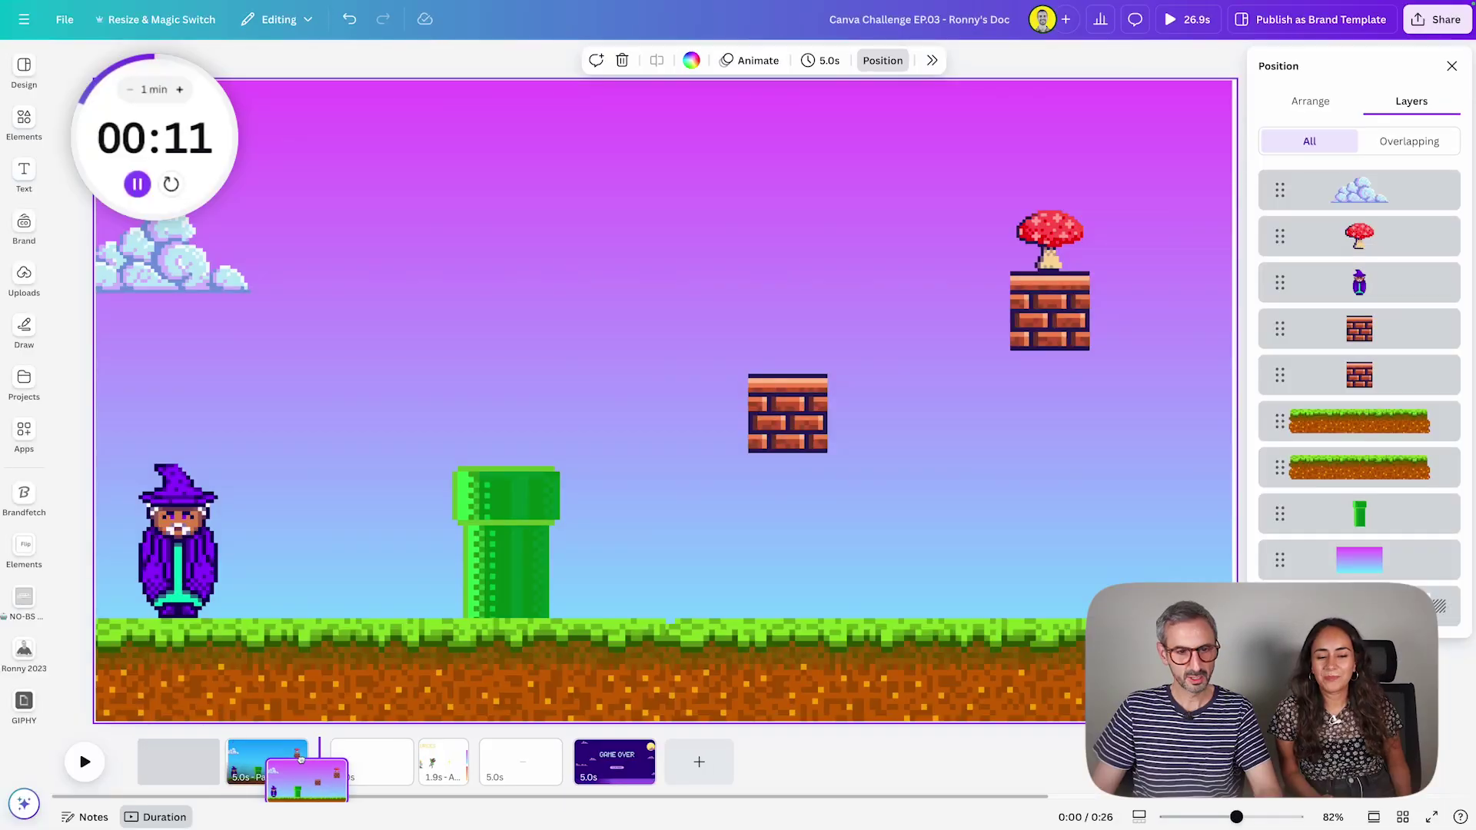
{"action": "left_click", "coordinate": [174, 753]}
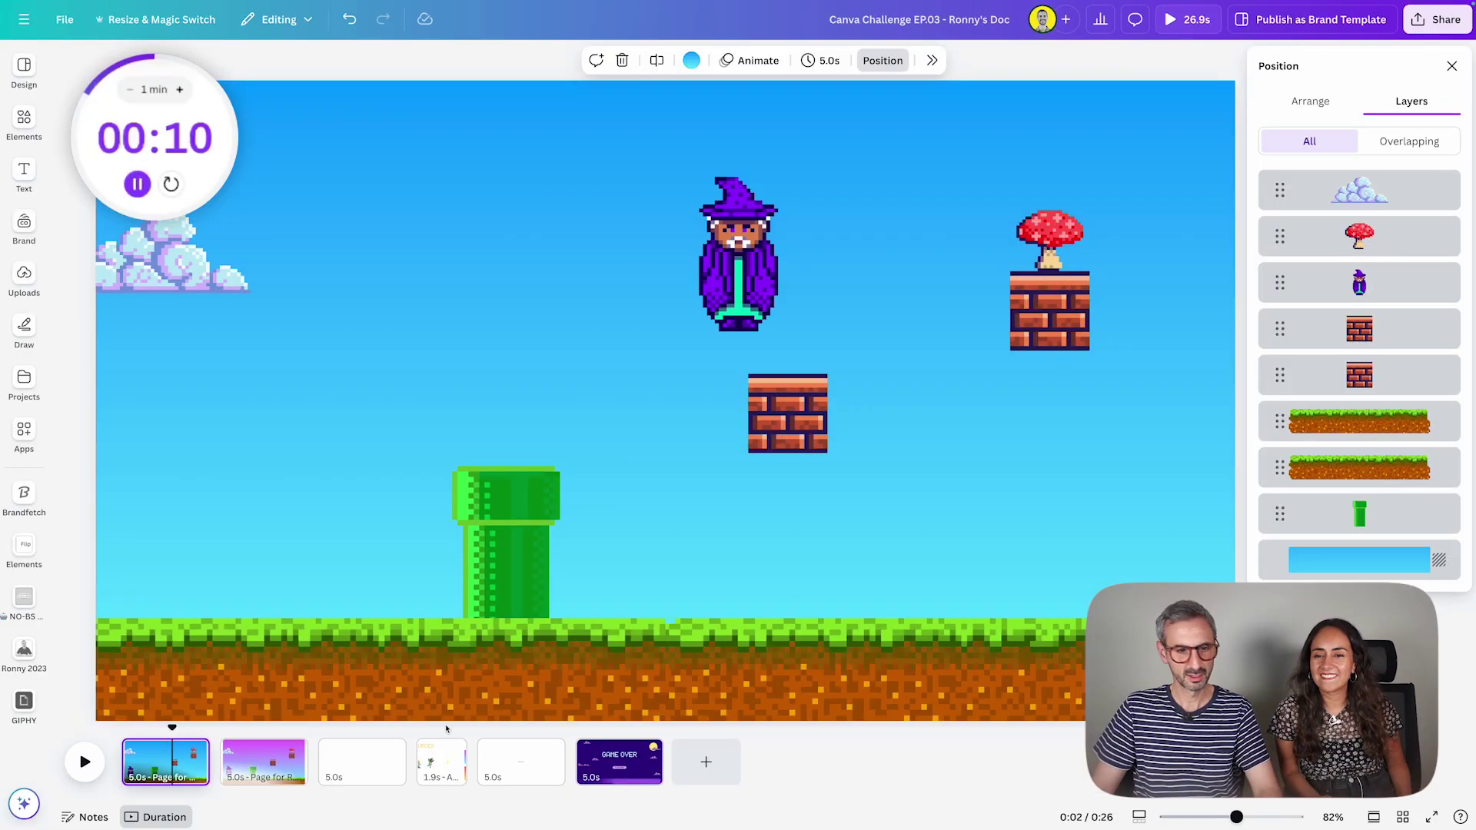
{"action": "left_click", "coordinate": [233, 761]}
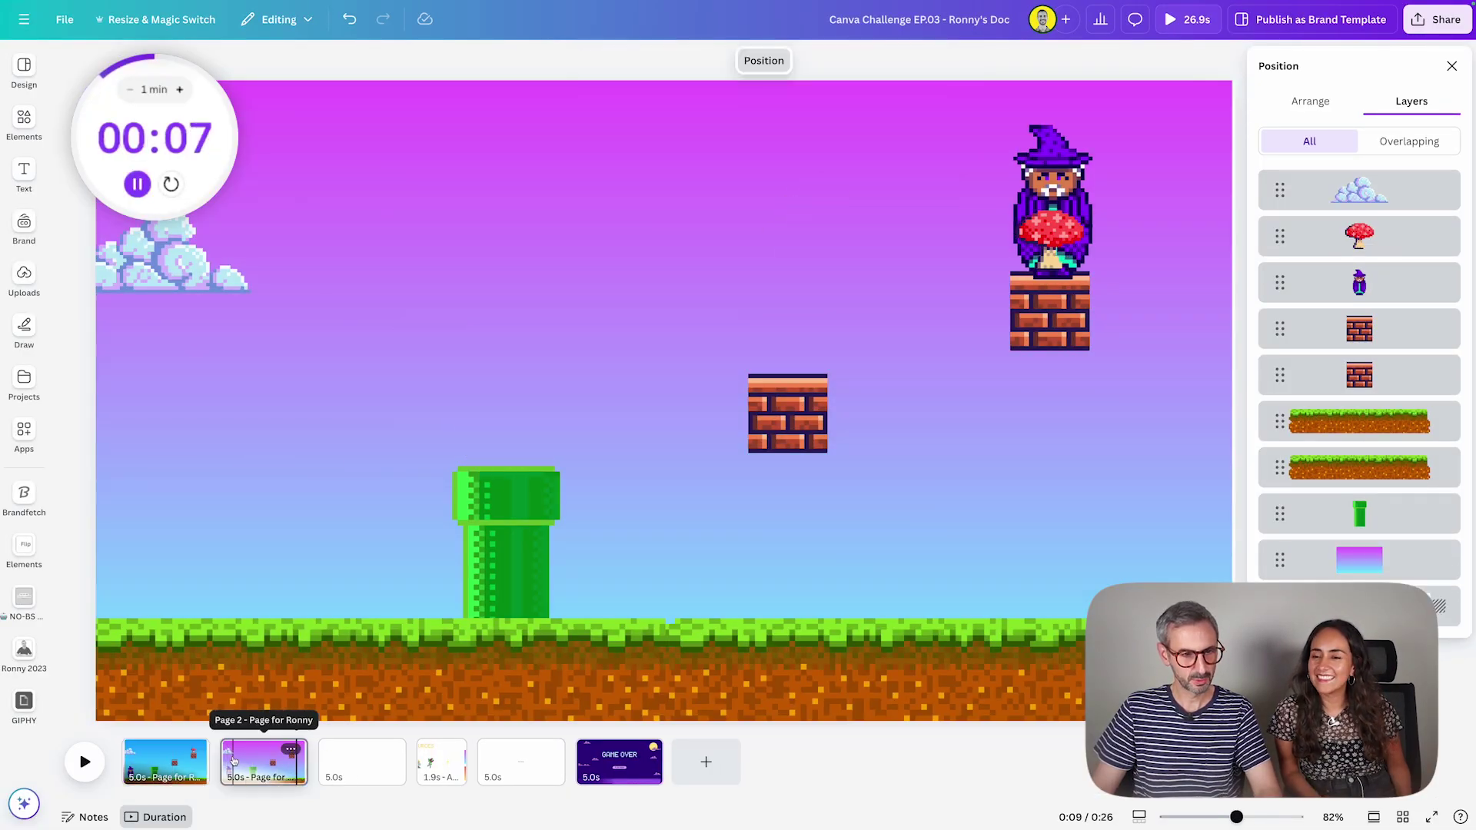
Trim the gradient page's duration to 3.9 seconds
{"action": "left_click_drag", "start_coordinate": [227, 759], "coordinate": [289, 761]}
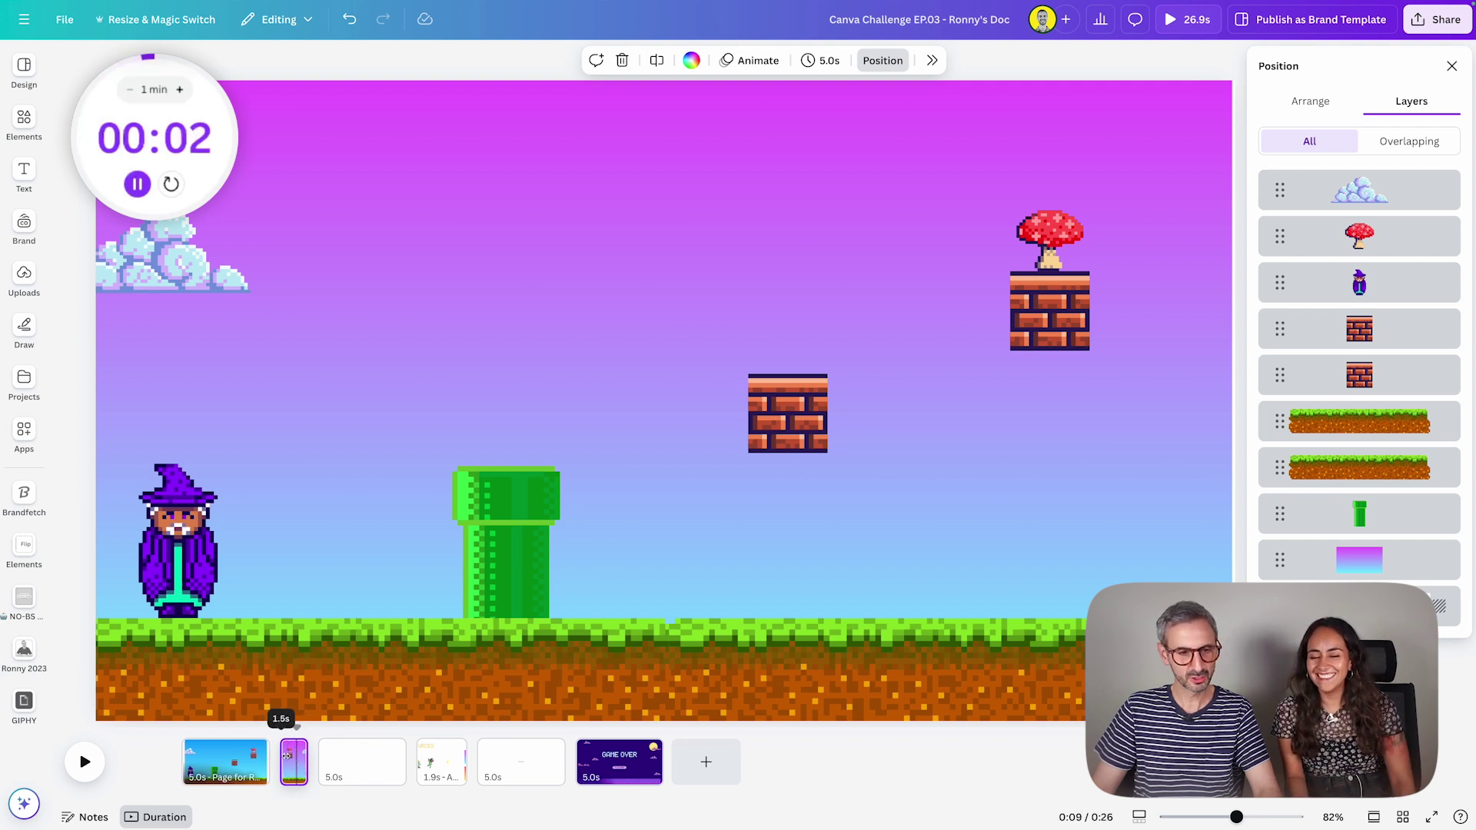
{"action": "left_click_drag", "start_coordinate": [248, 745], "coordinate": [278, 721]}
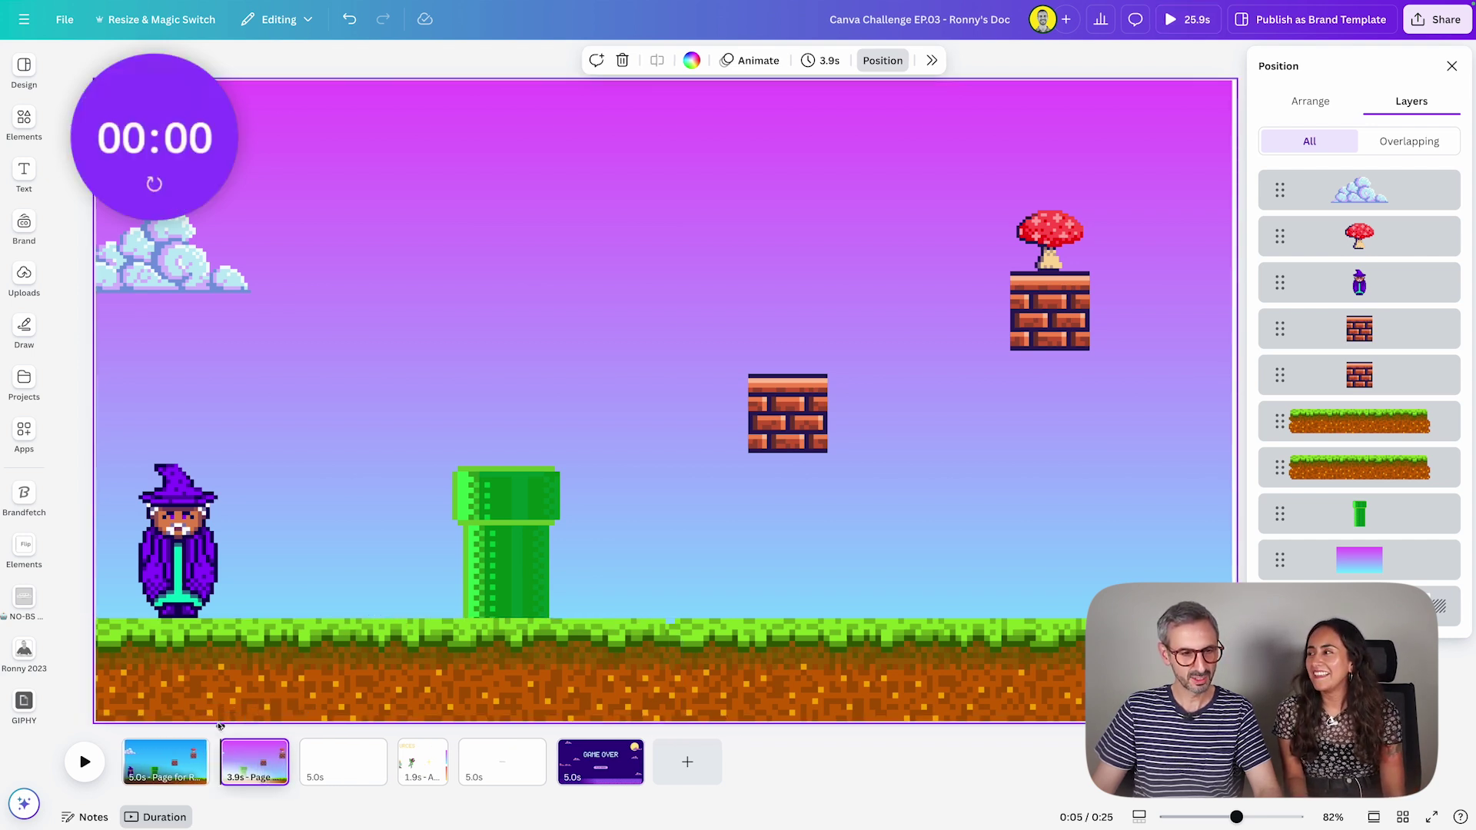
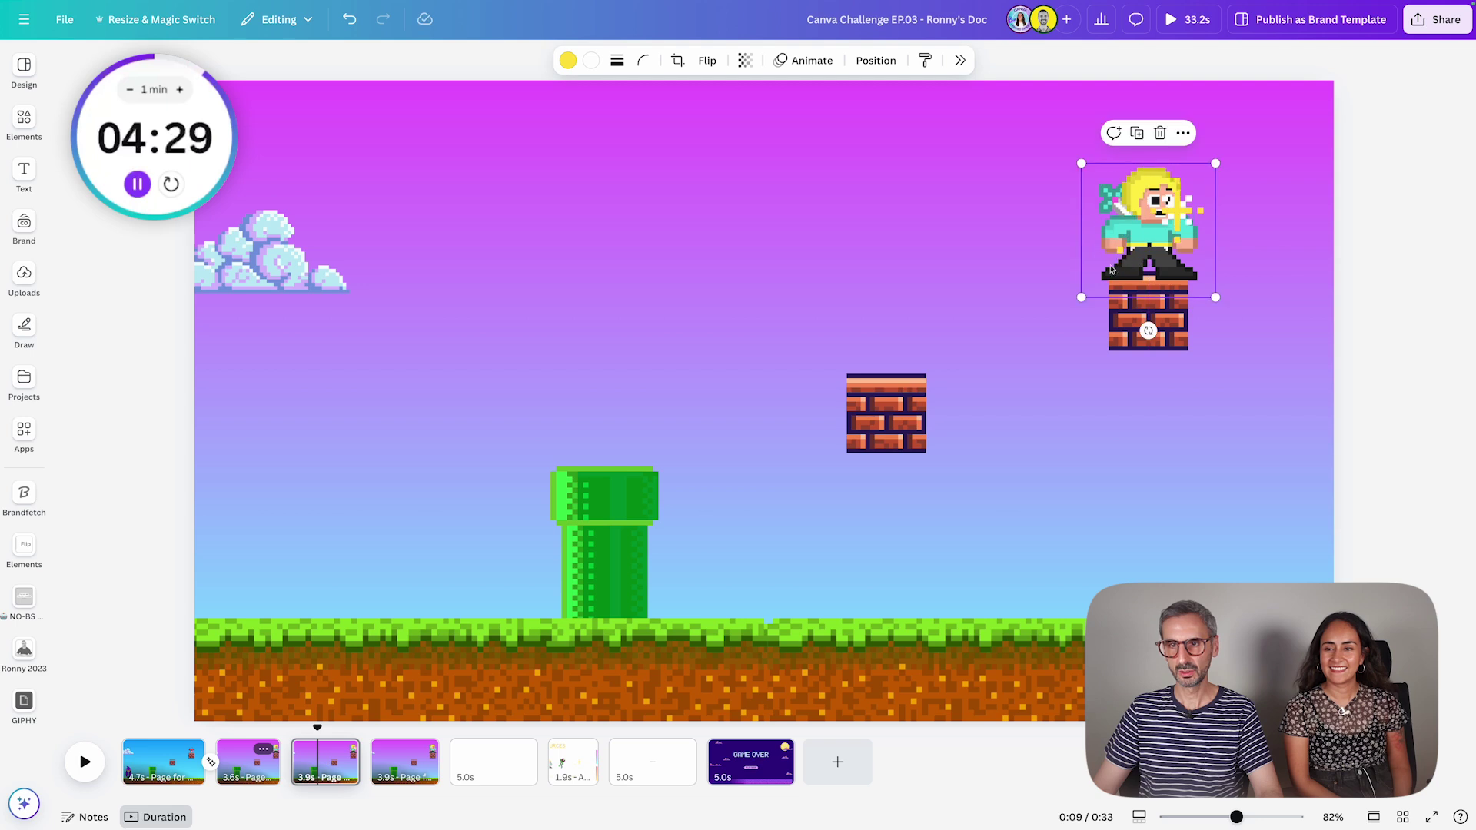
Scrub back along the page timeline and skim forward through the reference video Animation Canva Challenge EP.03.mp4
{"action": "left_click_drag", "start_coordinate": [317, 728], "coordinate": [269, 733]}
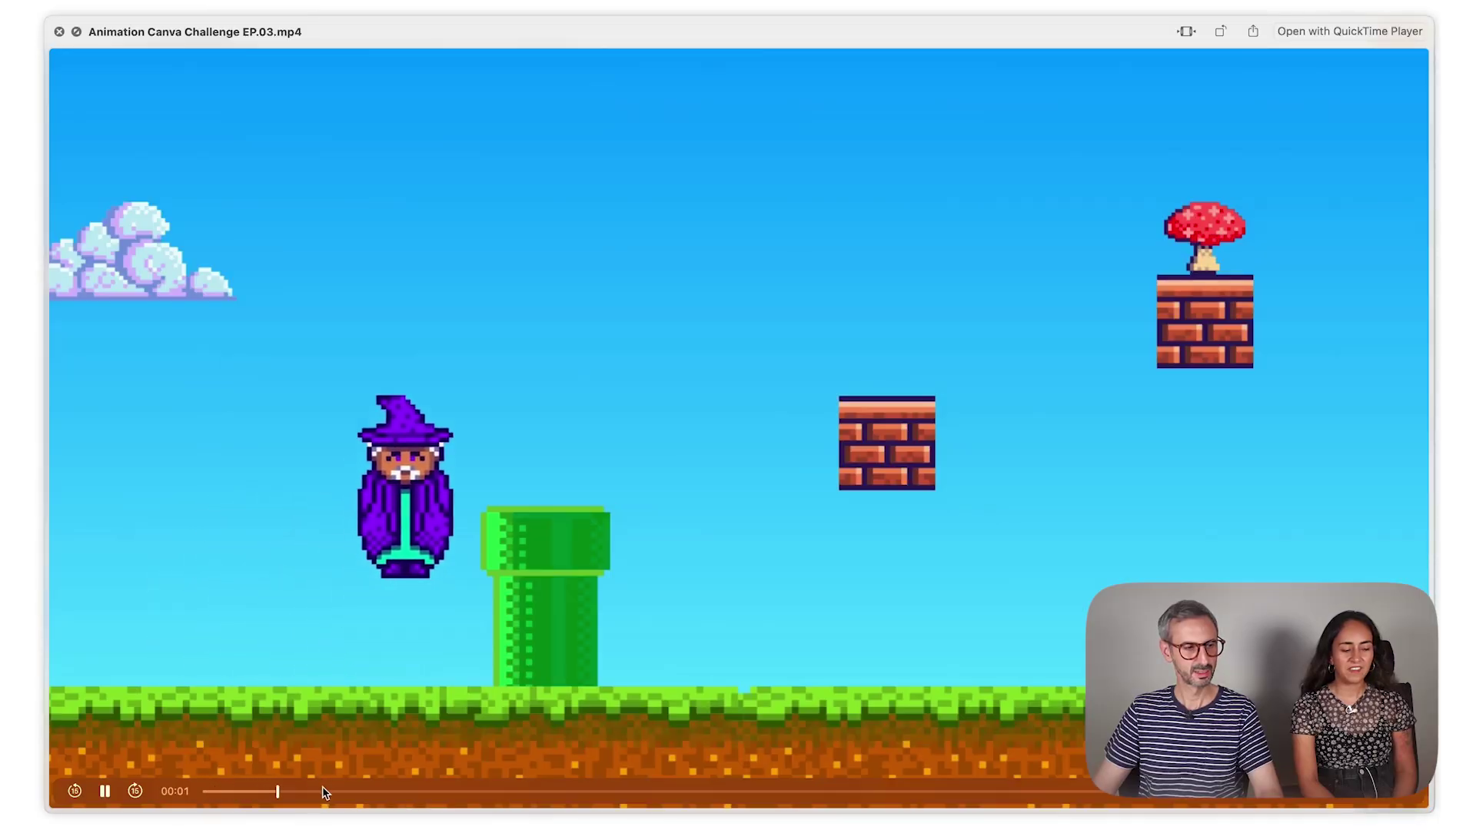
{"action": "left_click_drag", "start_coordinate": [325, 792], "coordinate": [578, 792]}
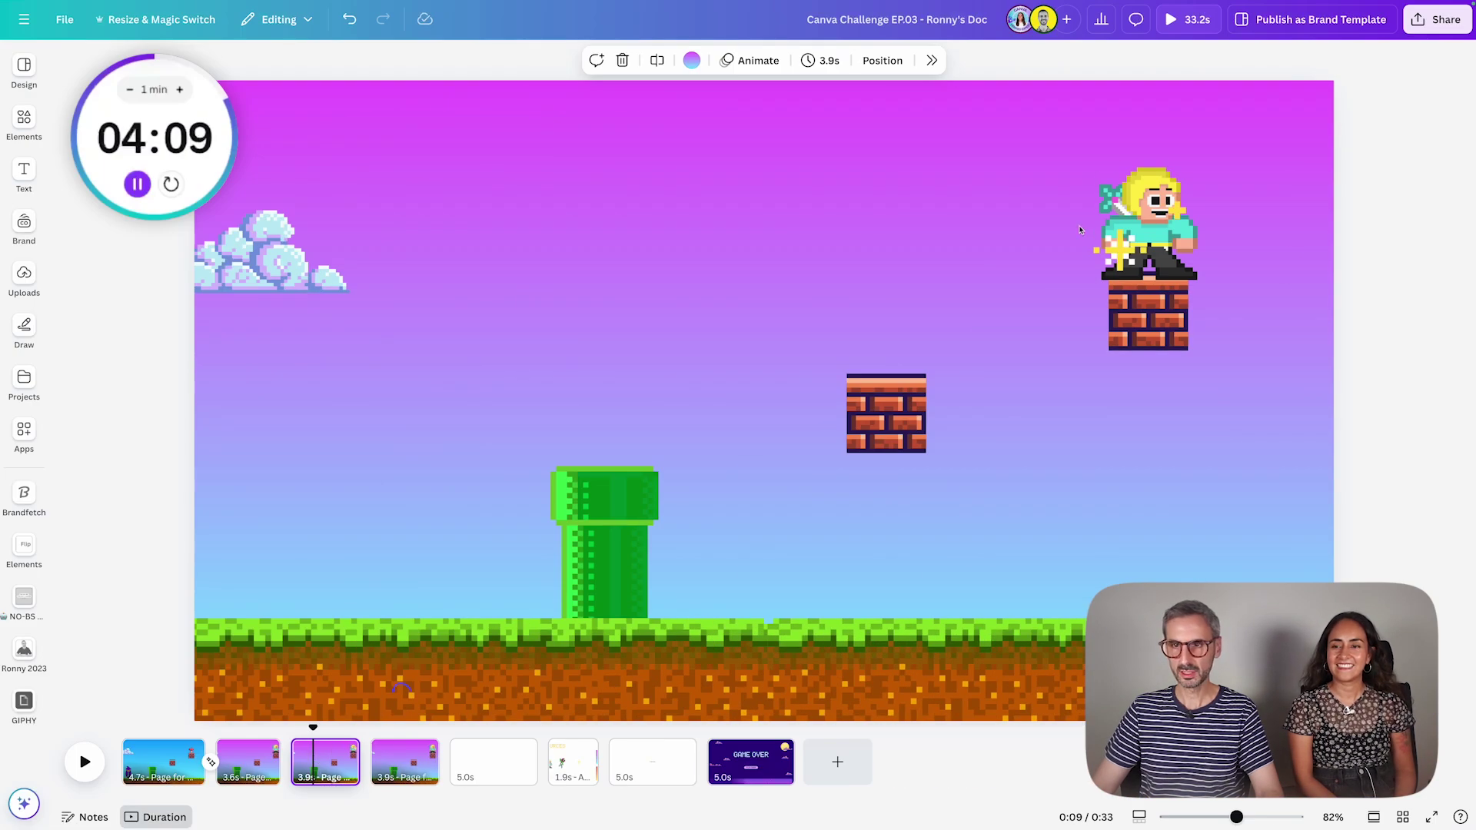
Remove the character from the second page, keep the sparkles over the upper brick block, and trim the page to 1.5 seconds
{"action": "left_click", "coordinate": [1134, 247]}
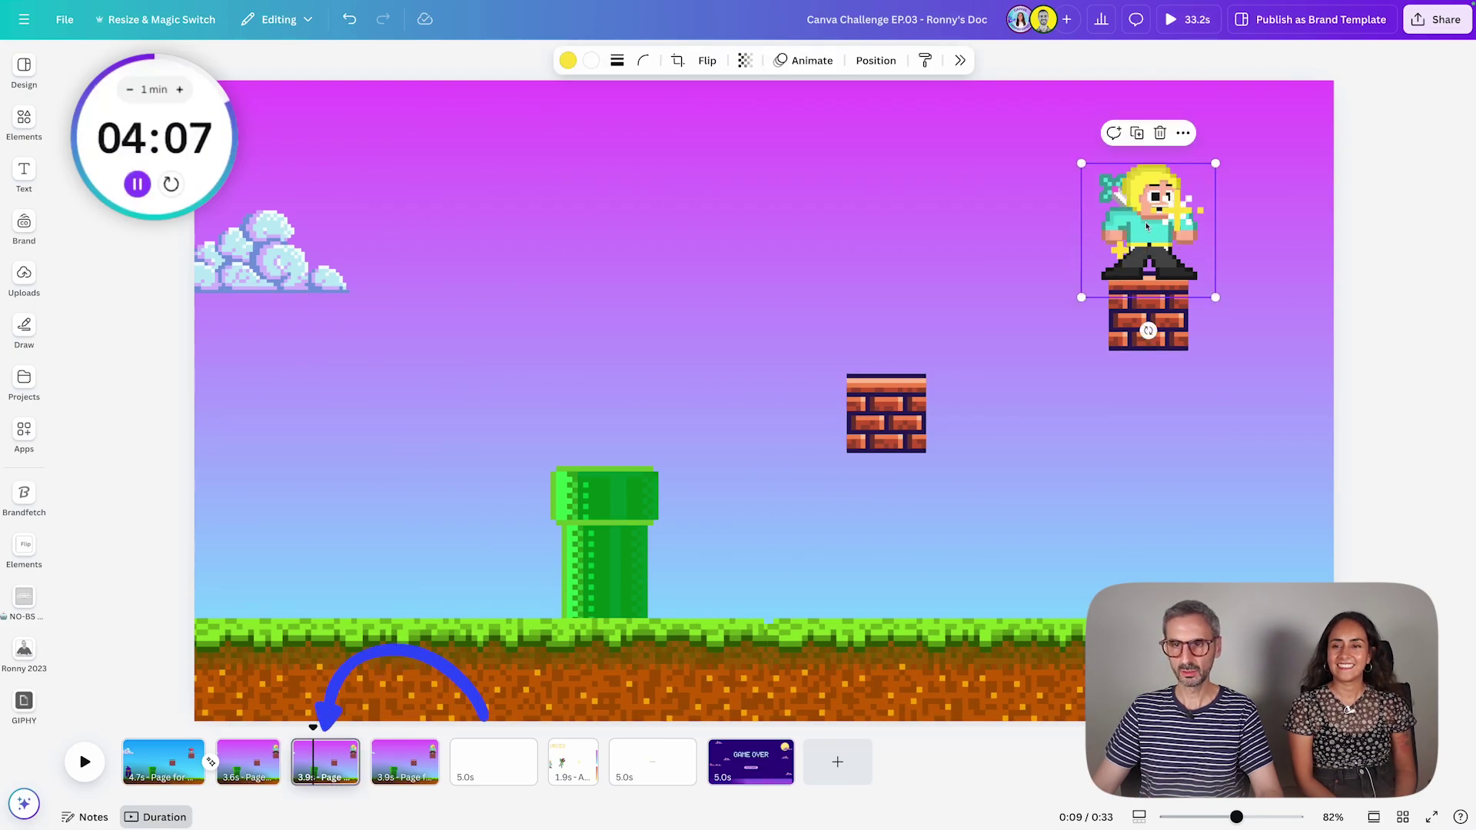
{"action": "left_click", "coordinate": [268, 764]}
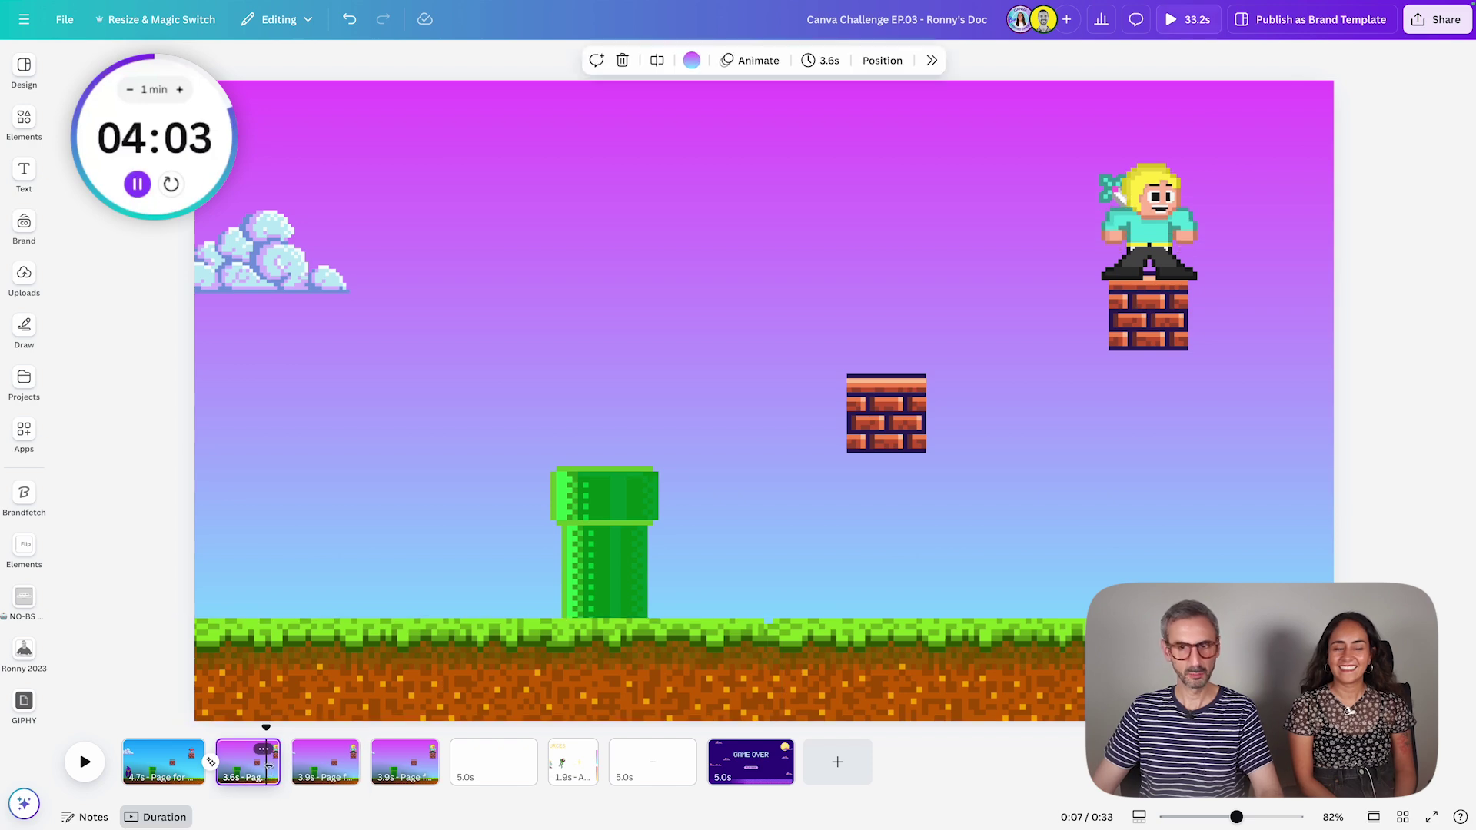
{"action": "left_click", "coordinate": [1146, 223]}
{"action": "left_click", "coordinate": [1269, 187]}
{"action": "left_click_drag", "start_coordinate": [1146, 223], "coordinate": [889, 214]}
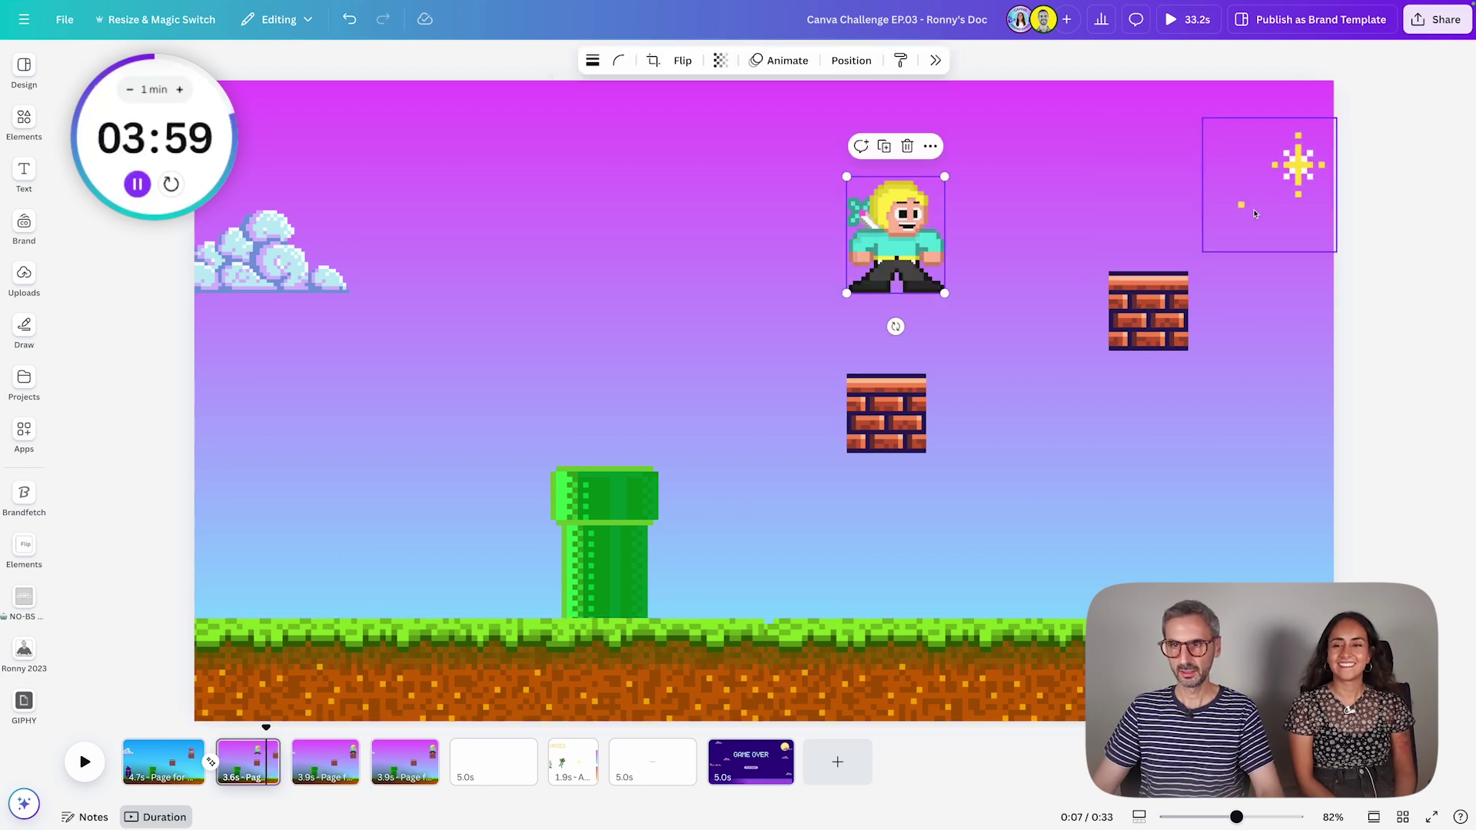
{"action": "left_click_drag", "start_coordinate": [1245, 212], "coordinate": [1128, 249]}
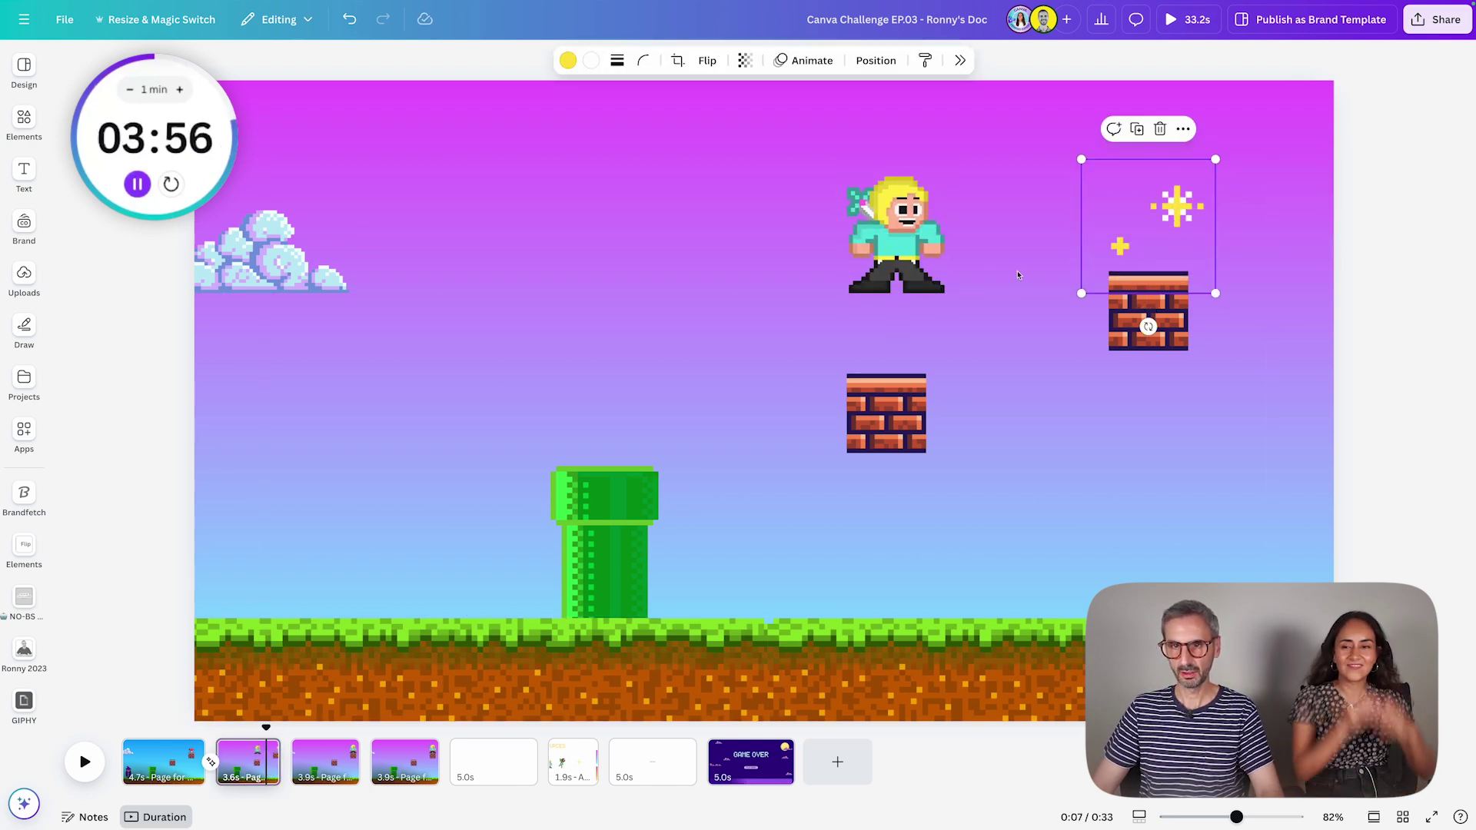
{"action": "left_click", "coordinate": [907, 269]}
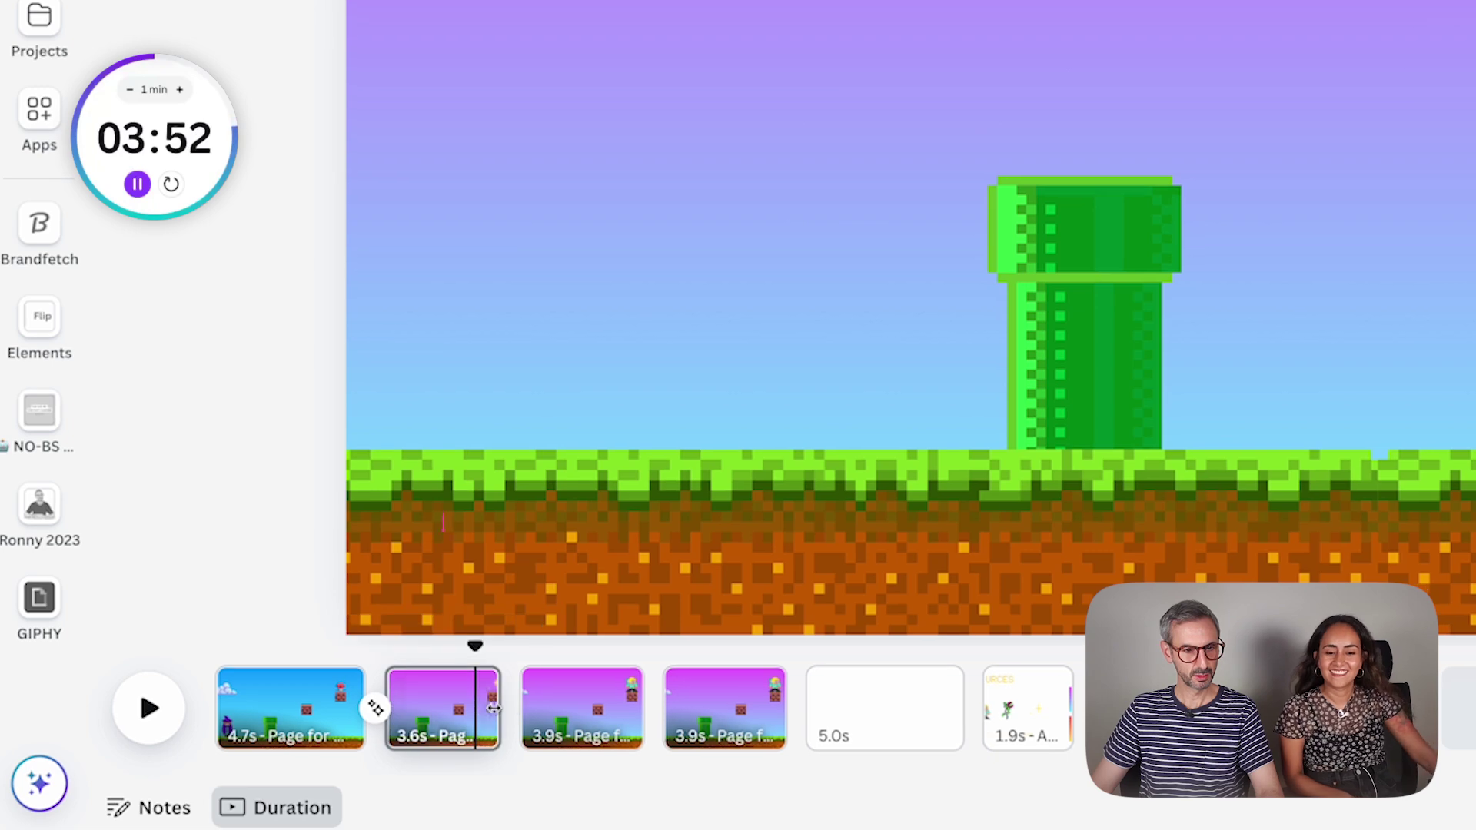
{"action": "left_click_drag", "start_coordinate": [461, 706], "coordinate": [428, 702]}
On the third page, try flipping the character horizontally and trim the page's duration to 1.5 seconds
{"action": "left_click", "coordinate": [553, 703]}
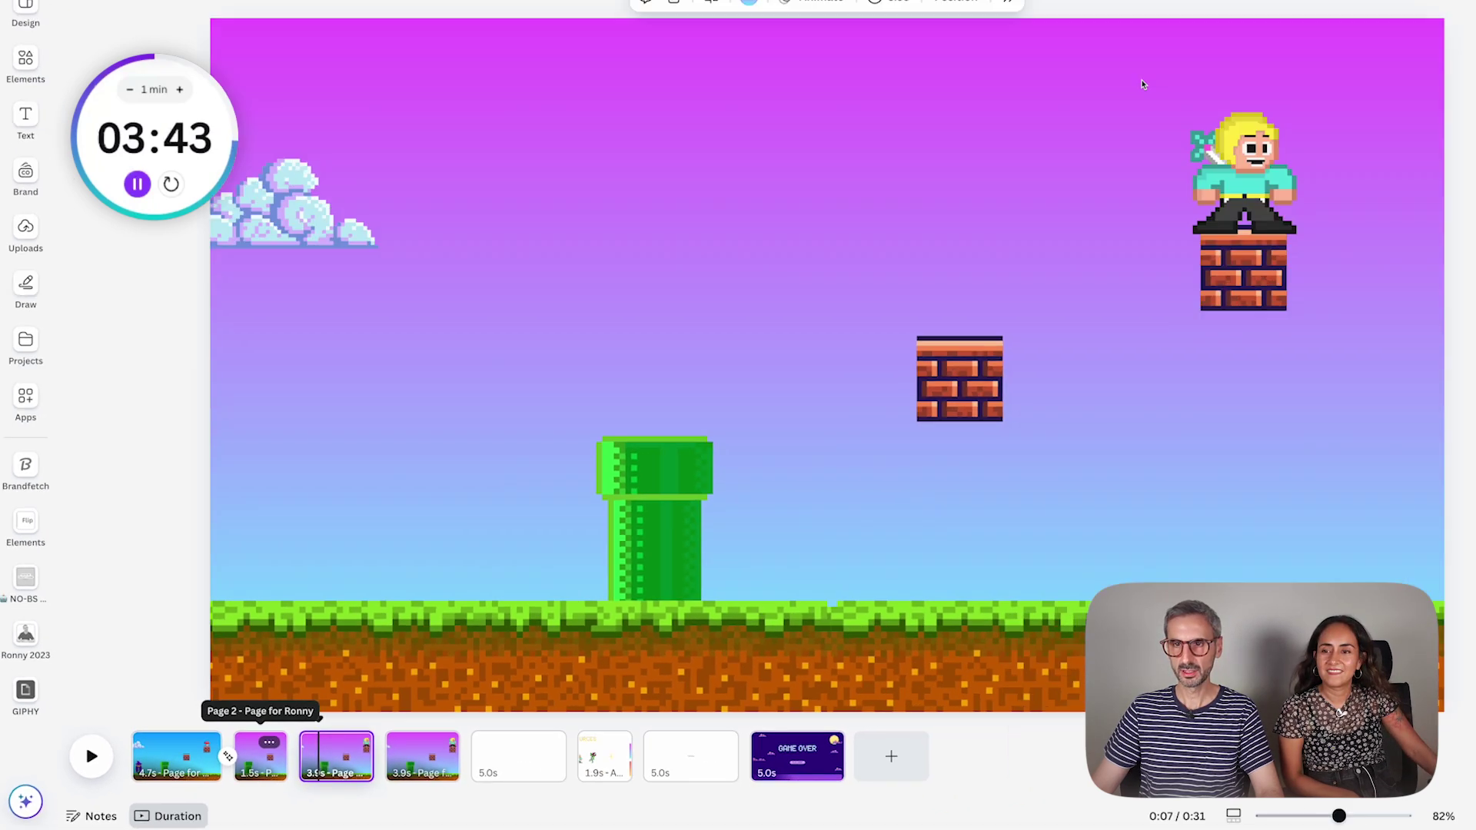
{"action": "left_click", "coordinate": [1254, 219]}
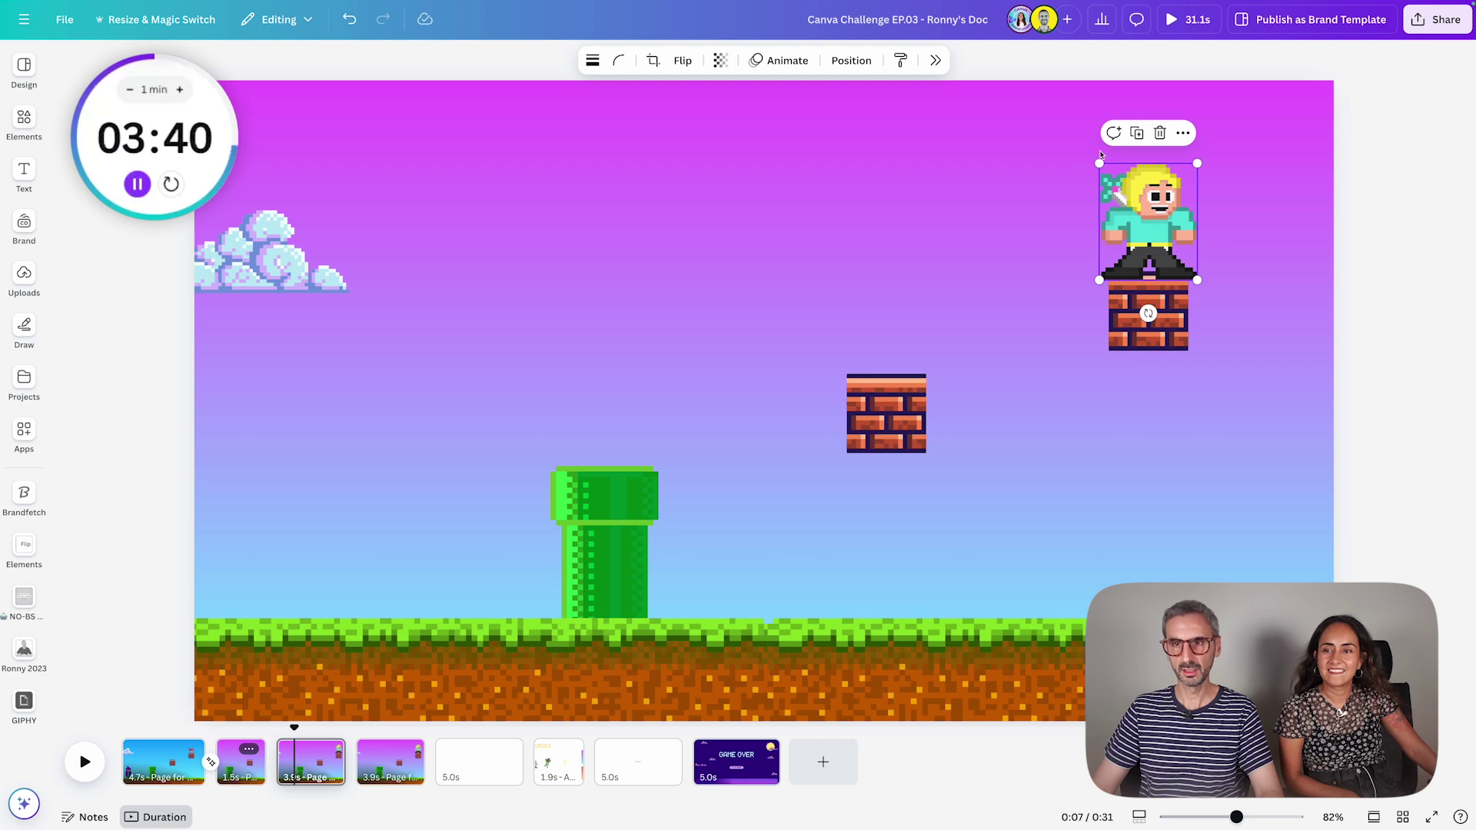
{"action": "left_click", "coordinate": [684, 61]}
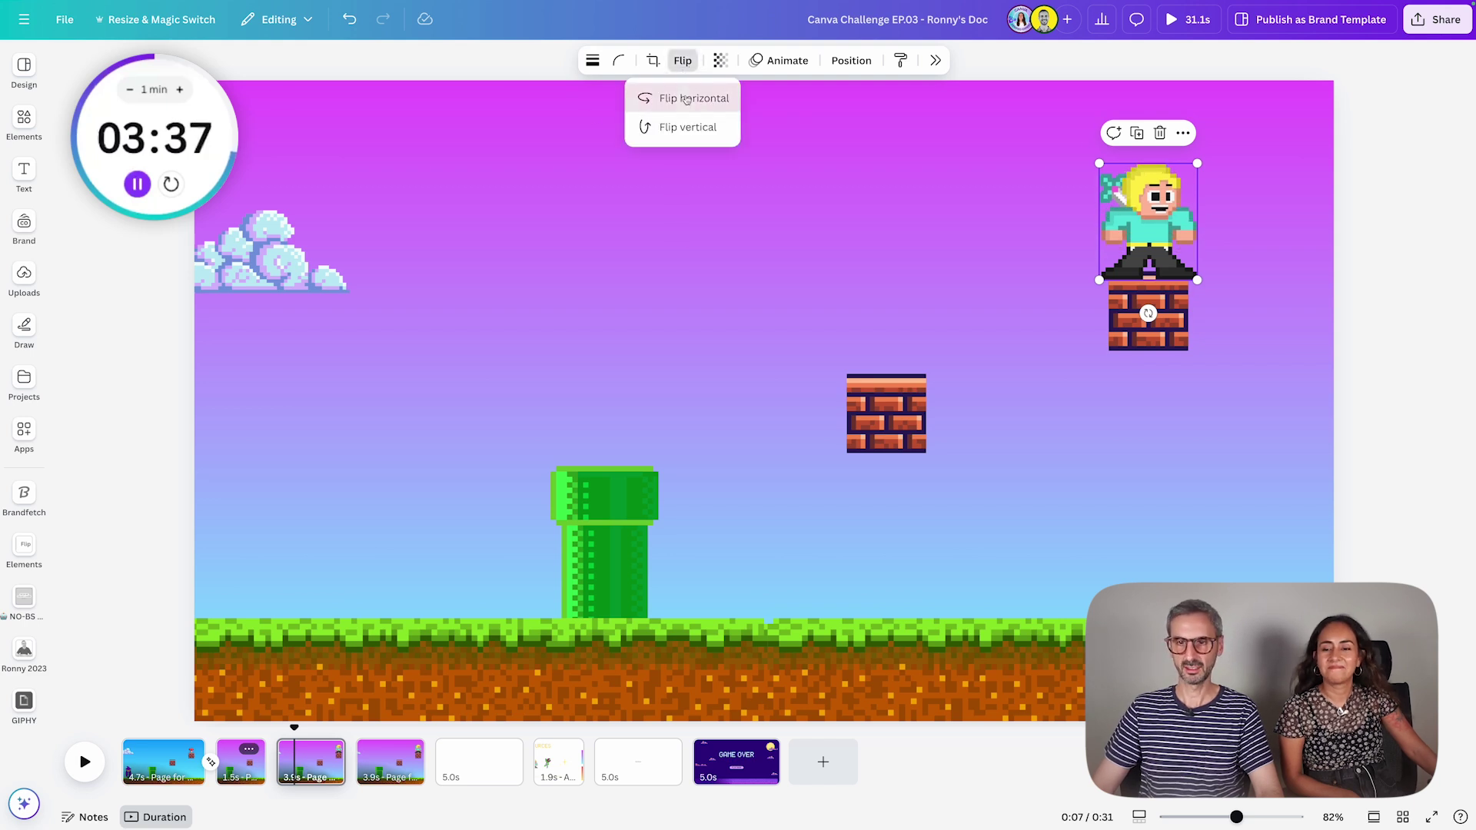
{"action": "left_click", "coordinate": [294, 729]}
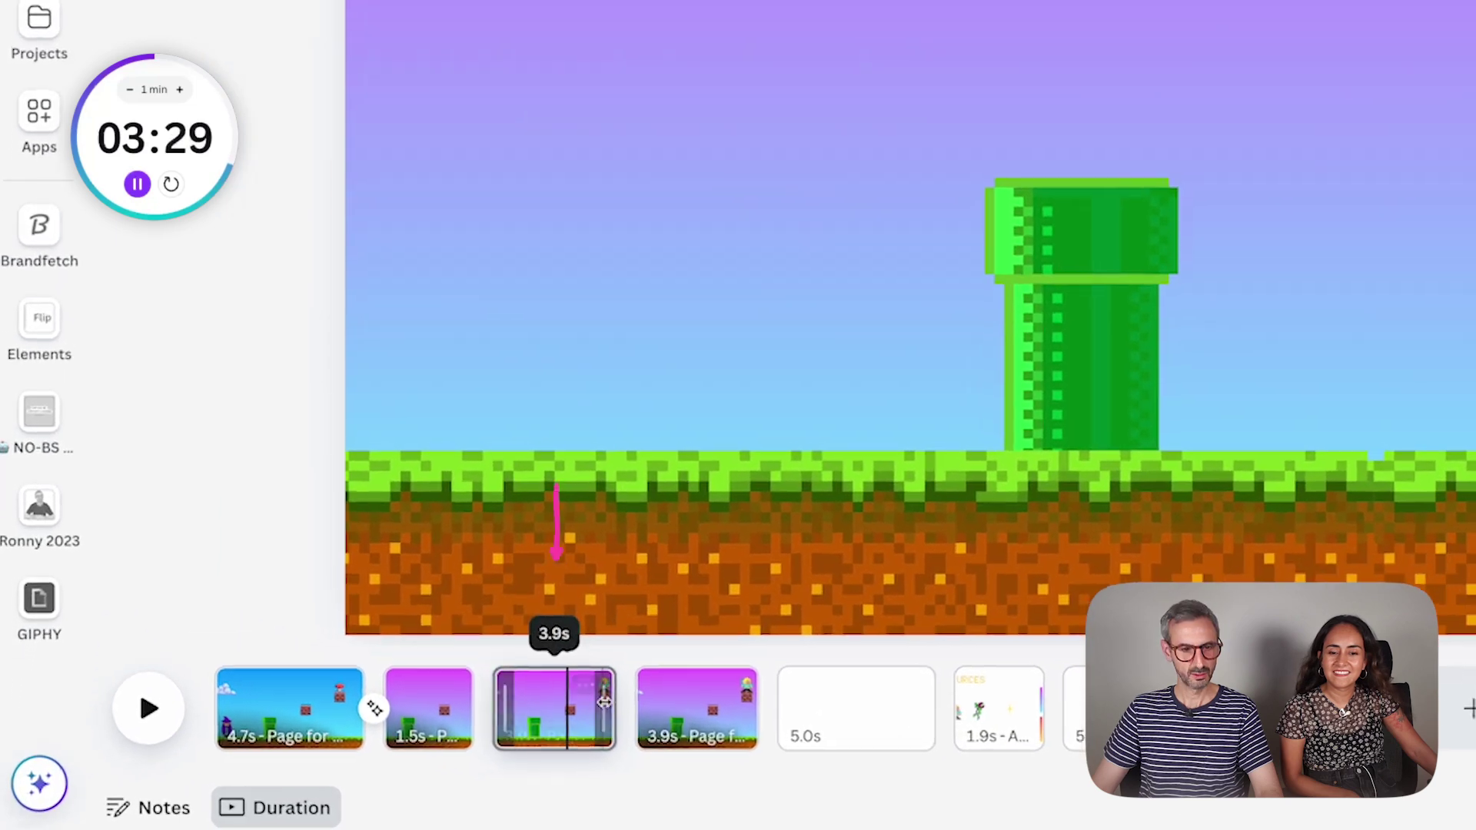
{"action": "left_click_drag", "start_coordinate": [343, 757], "coordinate": [312, 755]}
{"action": "left_click_drag", "start_coordinate": [558, 696], "coordinate": [536, 697]}
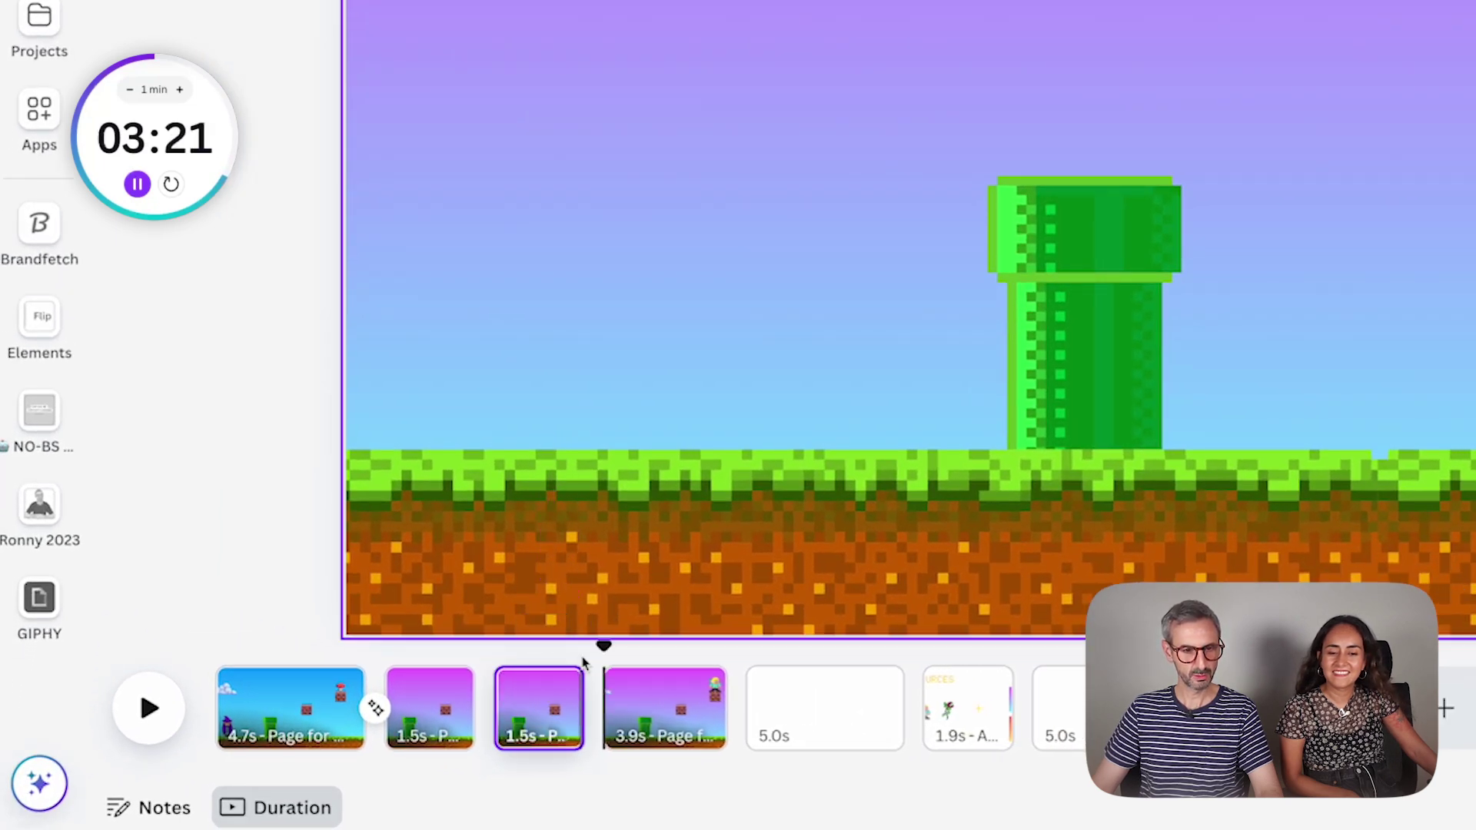
Flip the character on the fourth page horizontally so it faces the pipe
{"action": "left_click", "coordinate": [661, 707]}
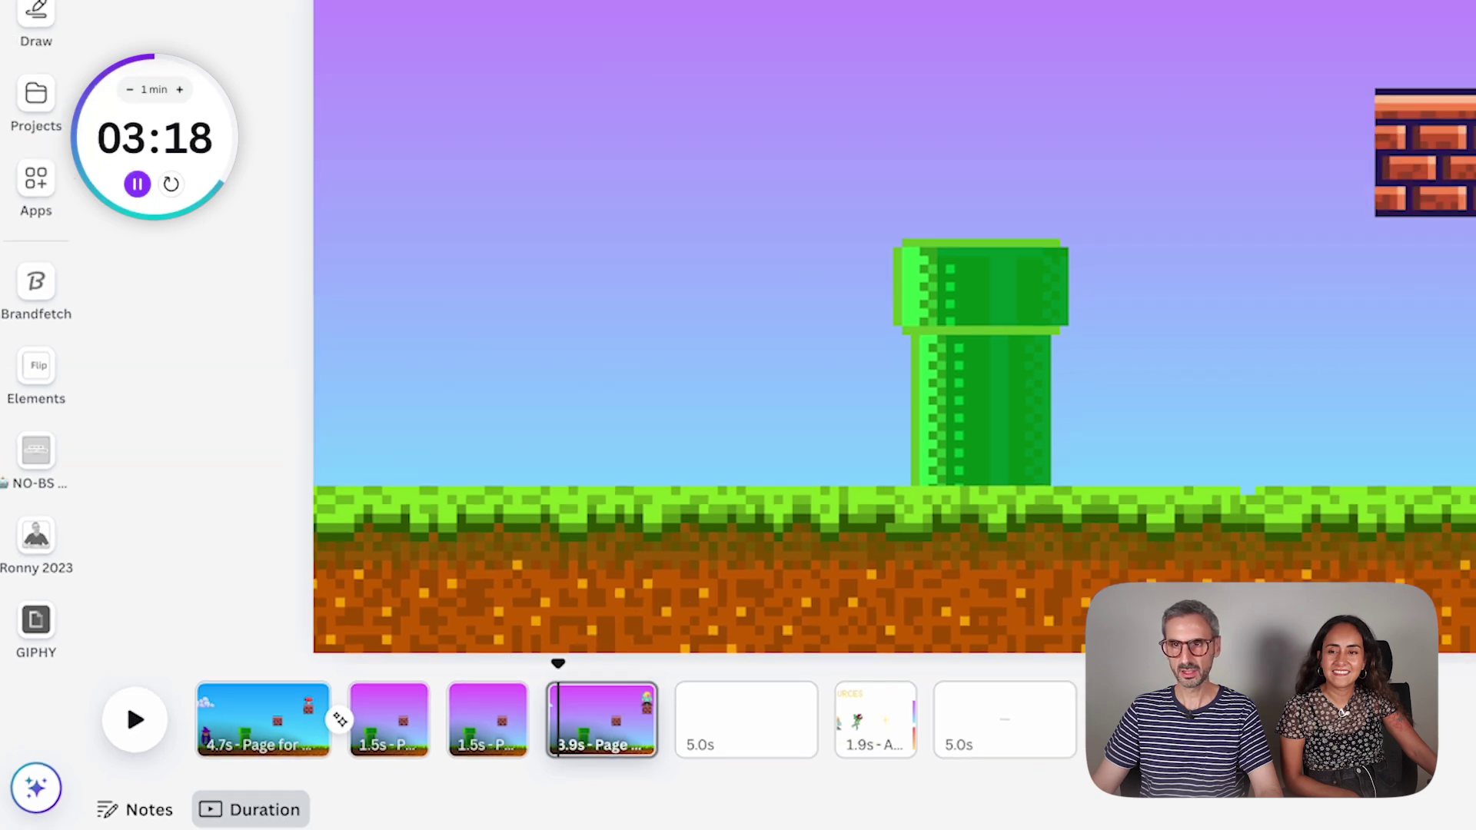
{"action": "left_click", "coordinate": [1153, 177]}
{"action": "left_click", "coordinate": [683, 61]}
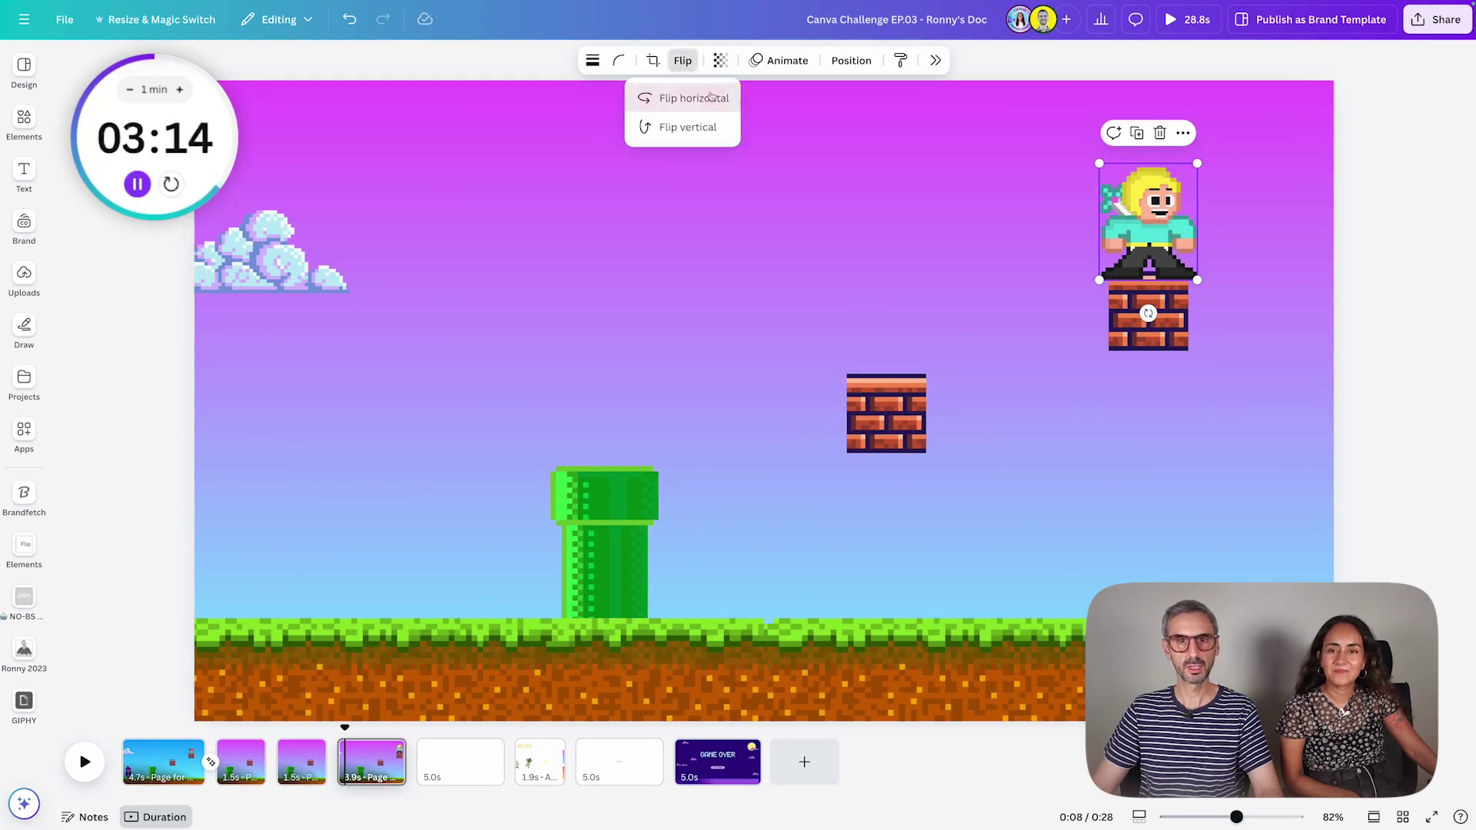
{"action": "left_click", "coordinate": [724, 100]}
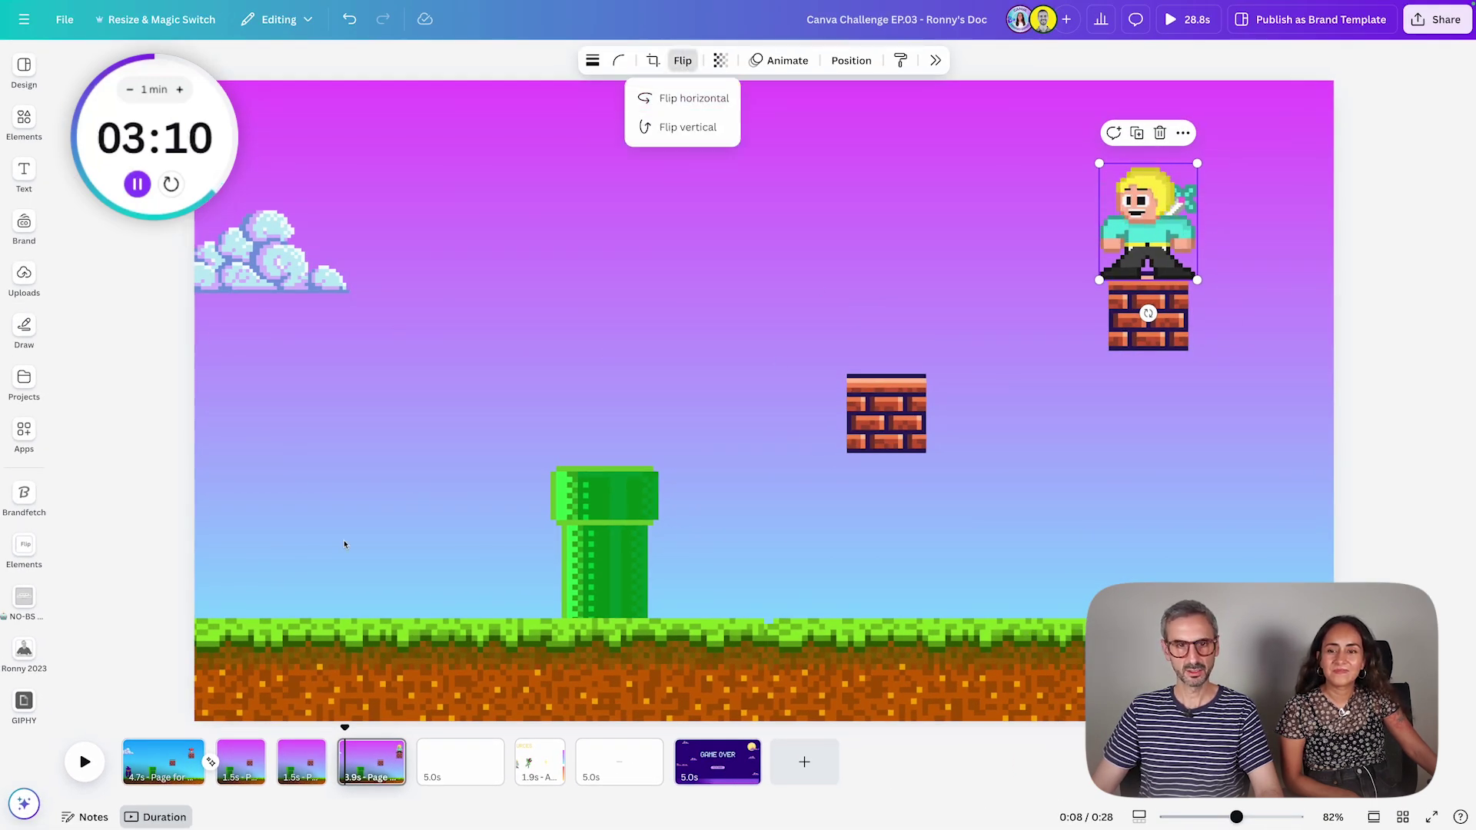
Create a custom motion path animation that carries the flipped character from the upper brick block to the pipe
{"action": "left_click", "coordinate": [779, 59]}
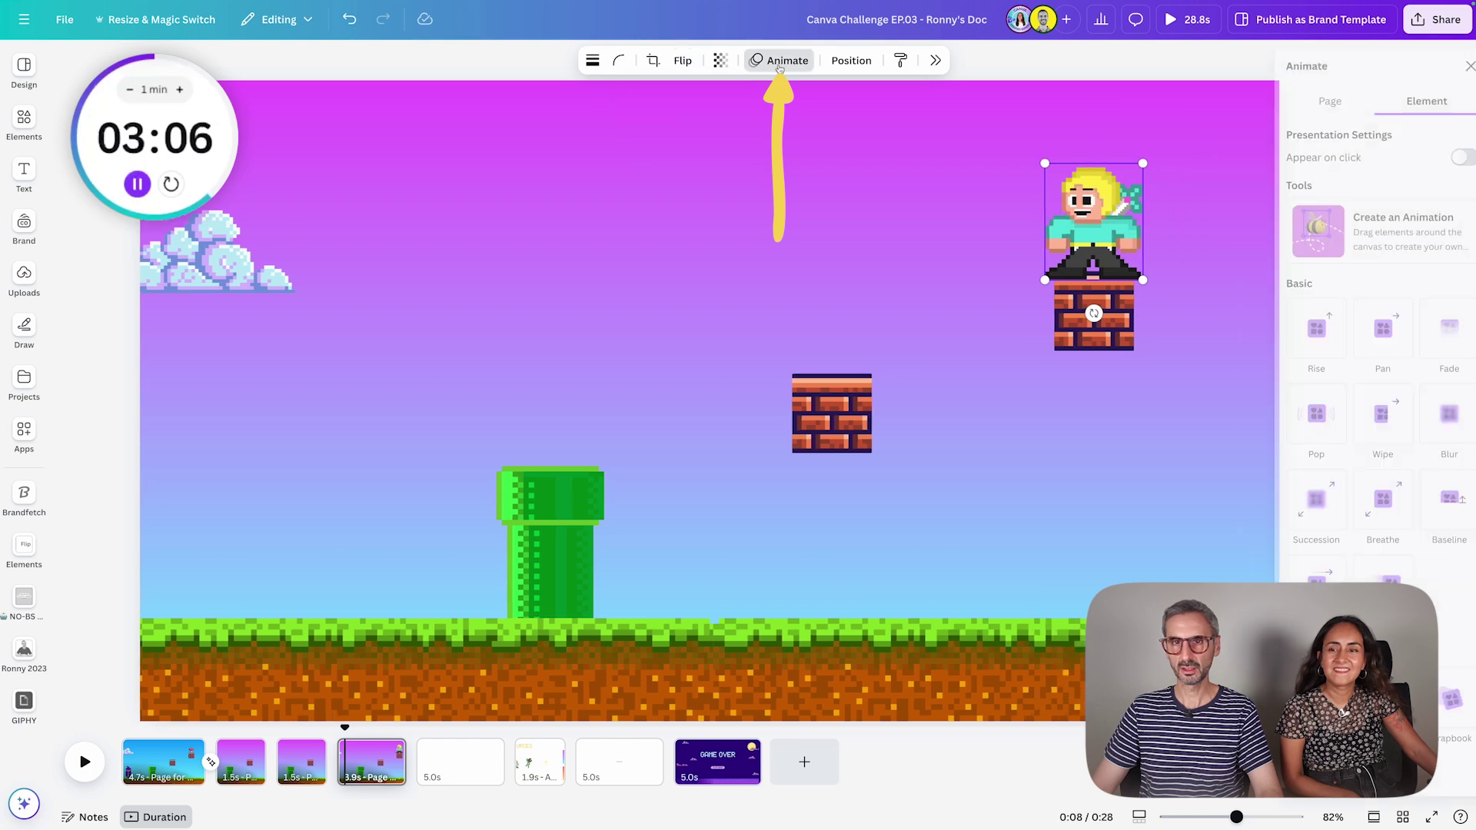
{"action": "left_click", "coordinate": [1360, 231]}
{"action": "mouse_move", "coordinate": [1042, 238]}
{"action": "left_mouse_down"}
{"action": "mouse_move", "coordinate": [950, 209]}
{"action": "mouse_move", "coordinate": [910, 221]}
{"action": "mouse_move", "coordinate": [800, 320]}
{"action": "mouse_move", "coordinate": [670, 231]}
{"action": "mouse_move", "coordinate": [600, 229]}
{"action": "mouse_move", "coordinate": [521, 277]}
{"action": "mouse_move", "coordinate": [505, 362]}
{"action": "left_mouse_up"}
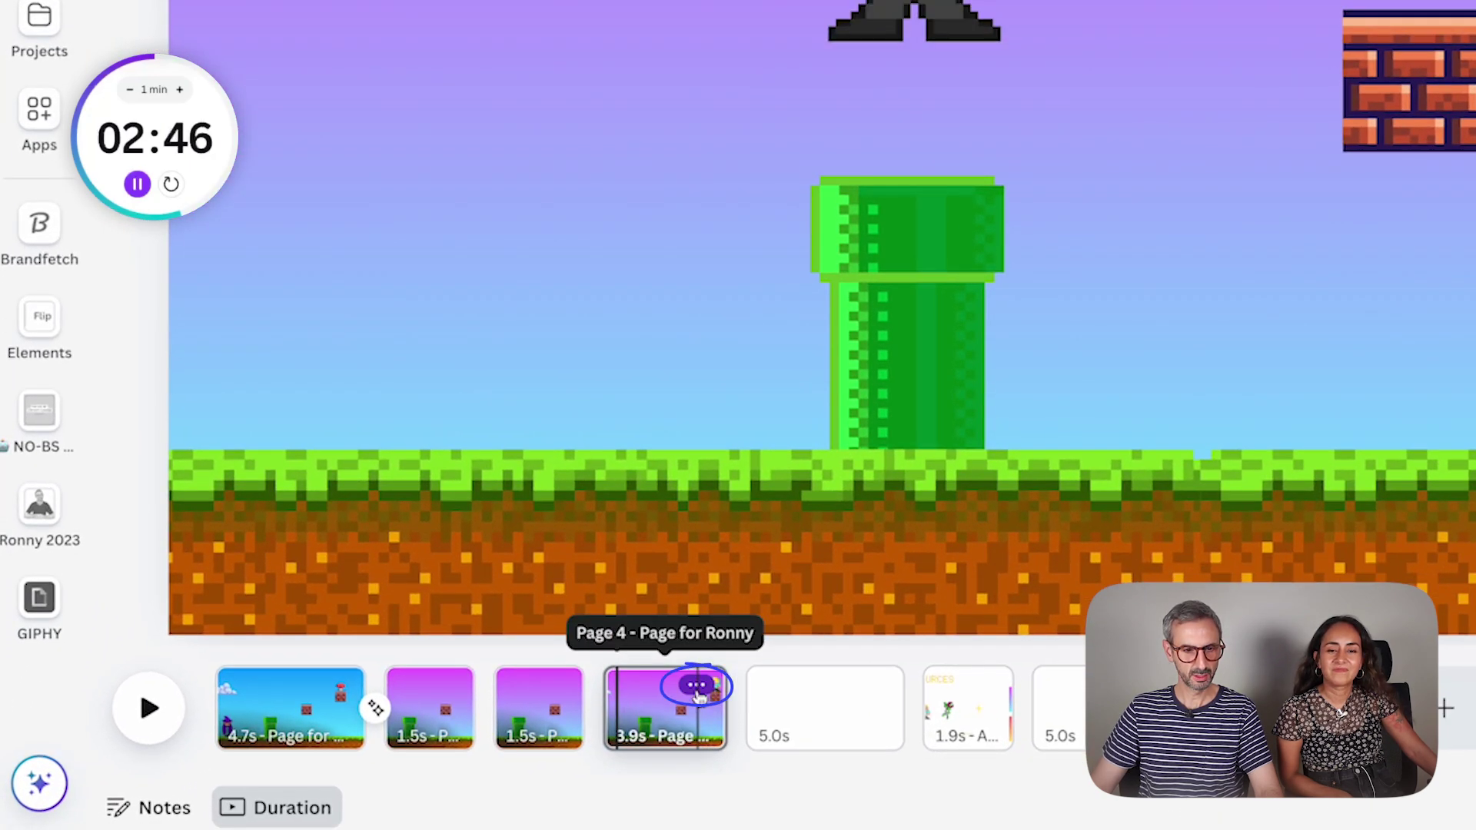
Duplicate the fourth page and apply the red-to-orange gradient style copied from the resources page to the duplicate
{"action": "left_click", "coordinate": [389, 749]}
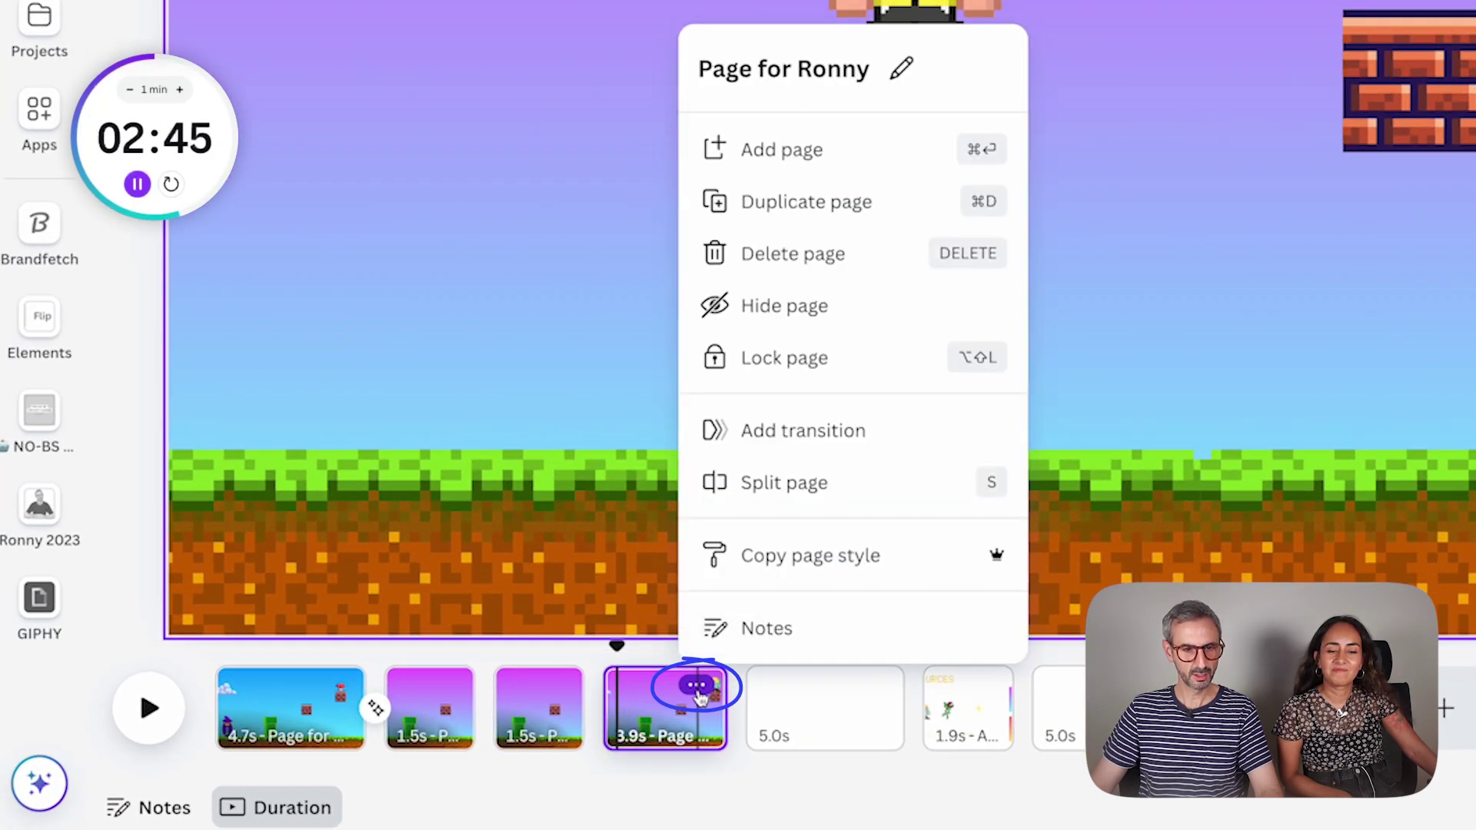
{"action": "left_click", "coordinate": [846, 204]}
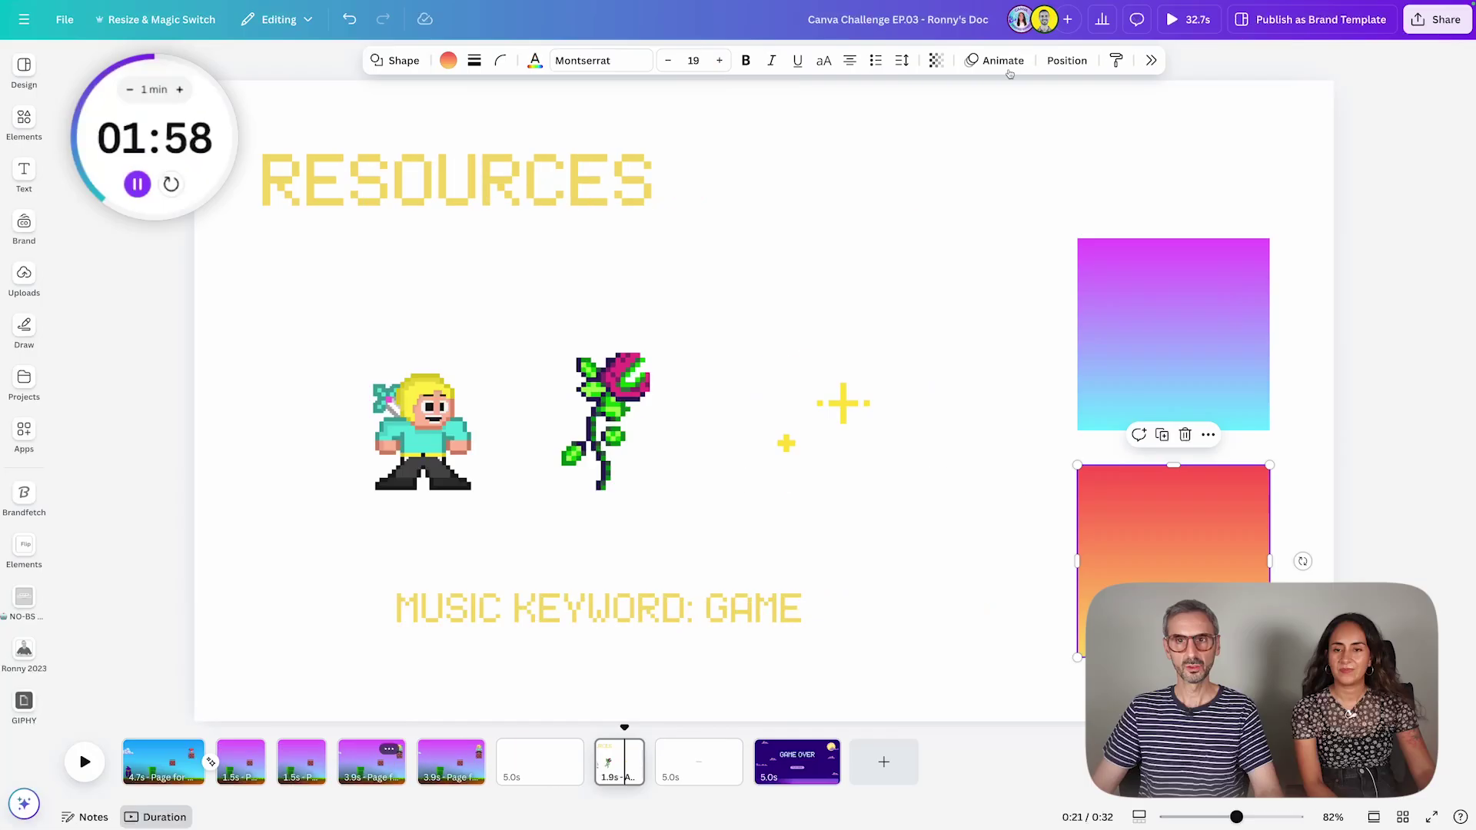
{"action": "left_click", "coordinate": [1116, 60]}
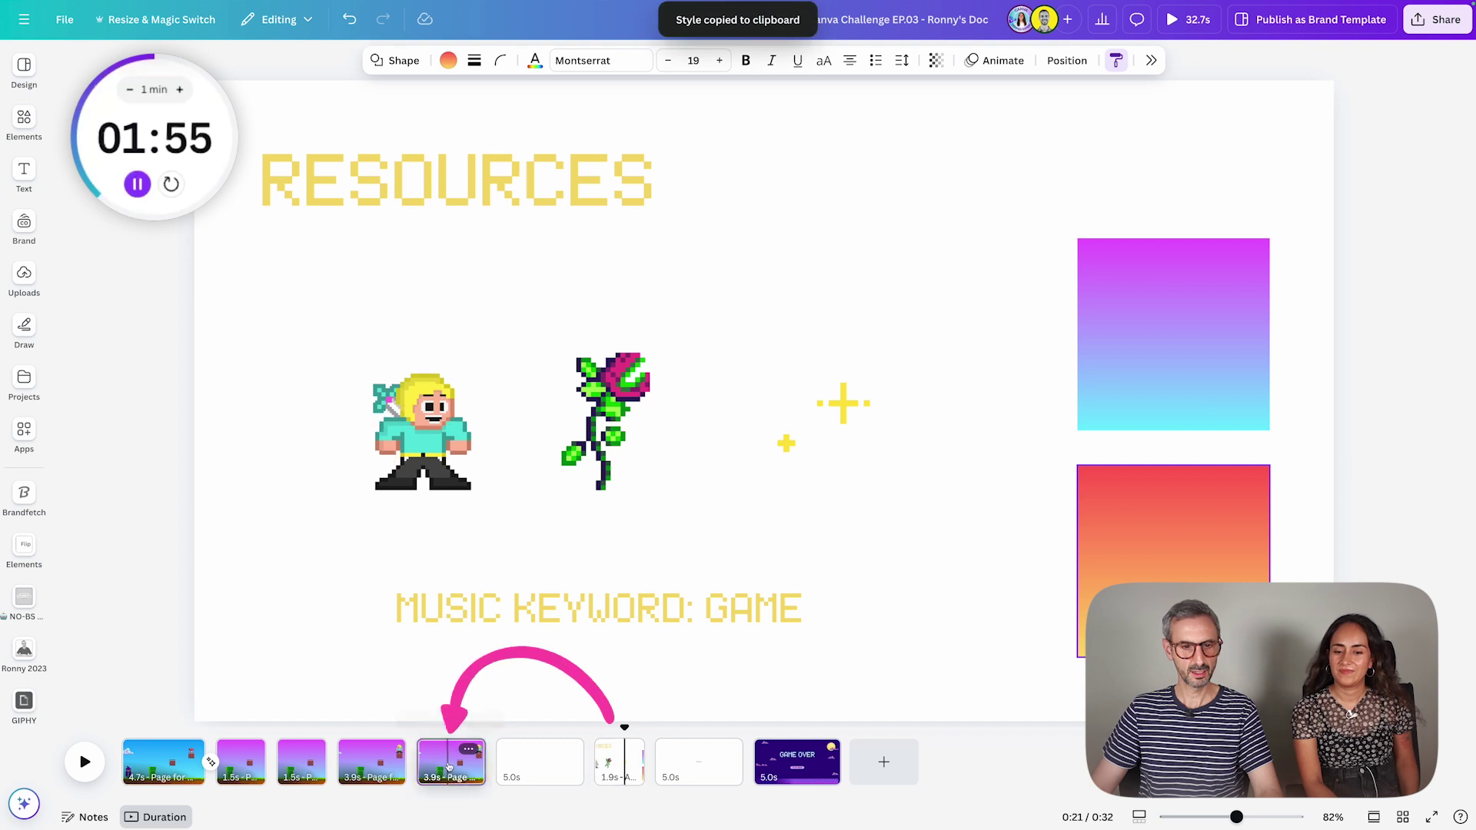
{"action": "left_click", "coordinate": [453, 765]}
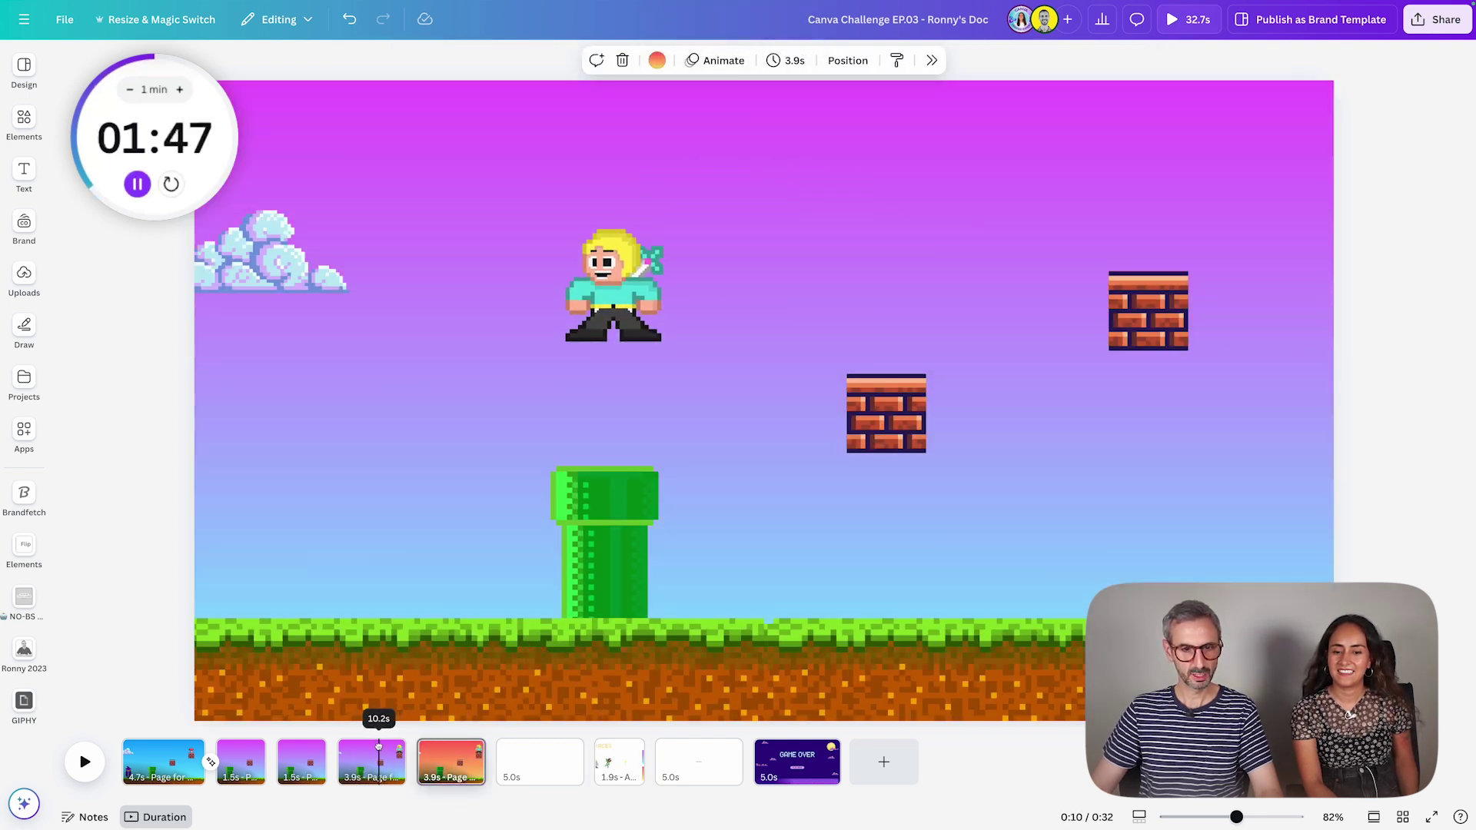
Copy the carnivorous plant from the resources page to the fourth page and fit it over the green pipe's body
{"action": "left_click", "coordinate": [379, 747]}
{"action": "left_click", "coordinate": [622, 765]}
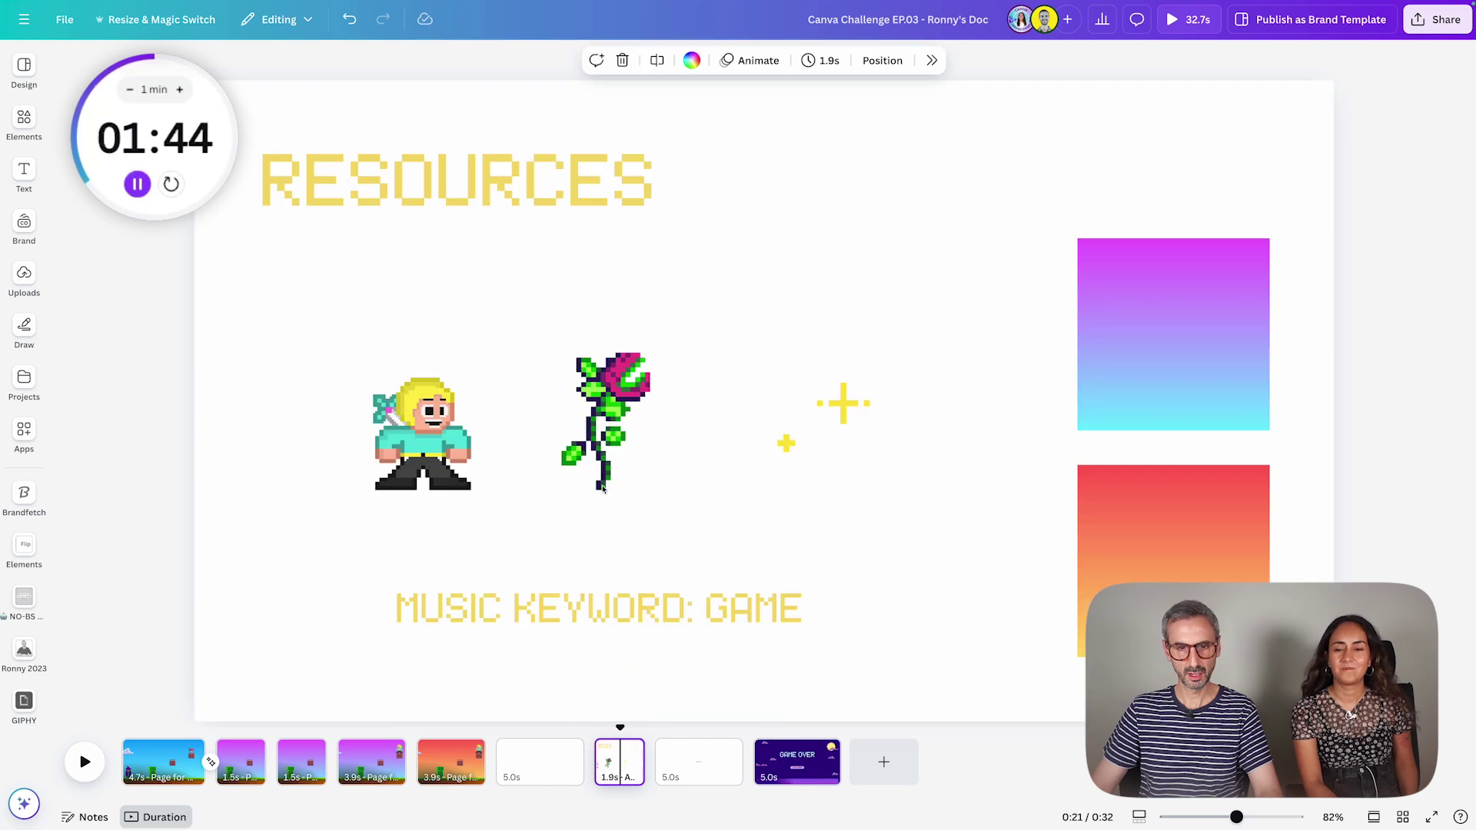
{"action": "left_click", "coordinate": [634, 422]}
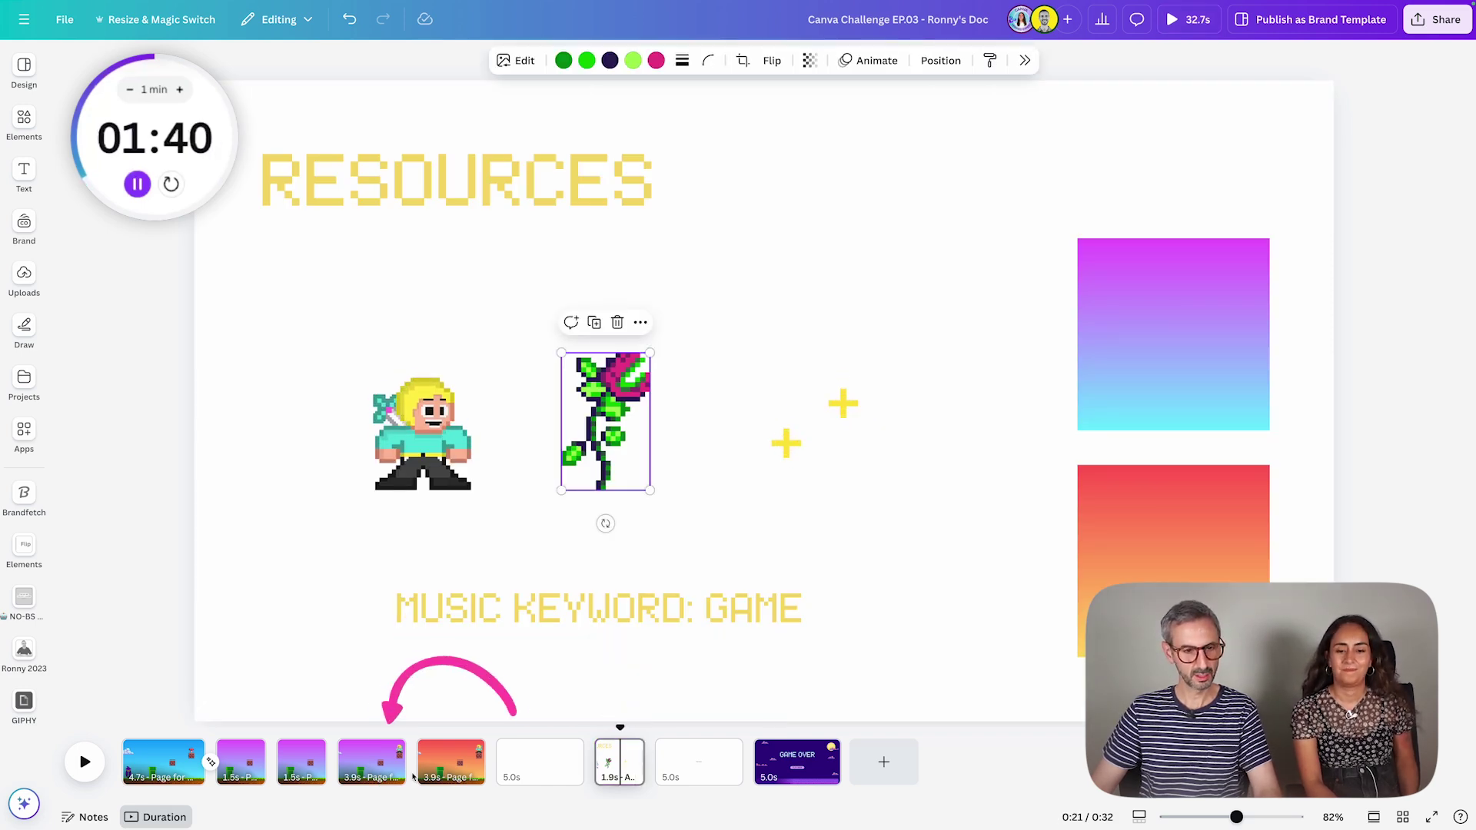
{"action": "left_click", "coordinate": [390, 763]}
{"action": "left_click", "coordinate": [582, 536]}
{"action": "key", "text": "ctrl+v"}
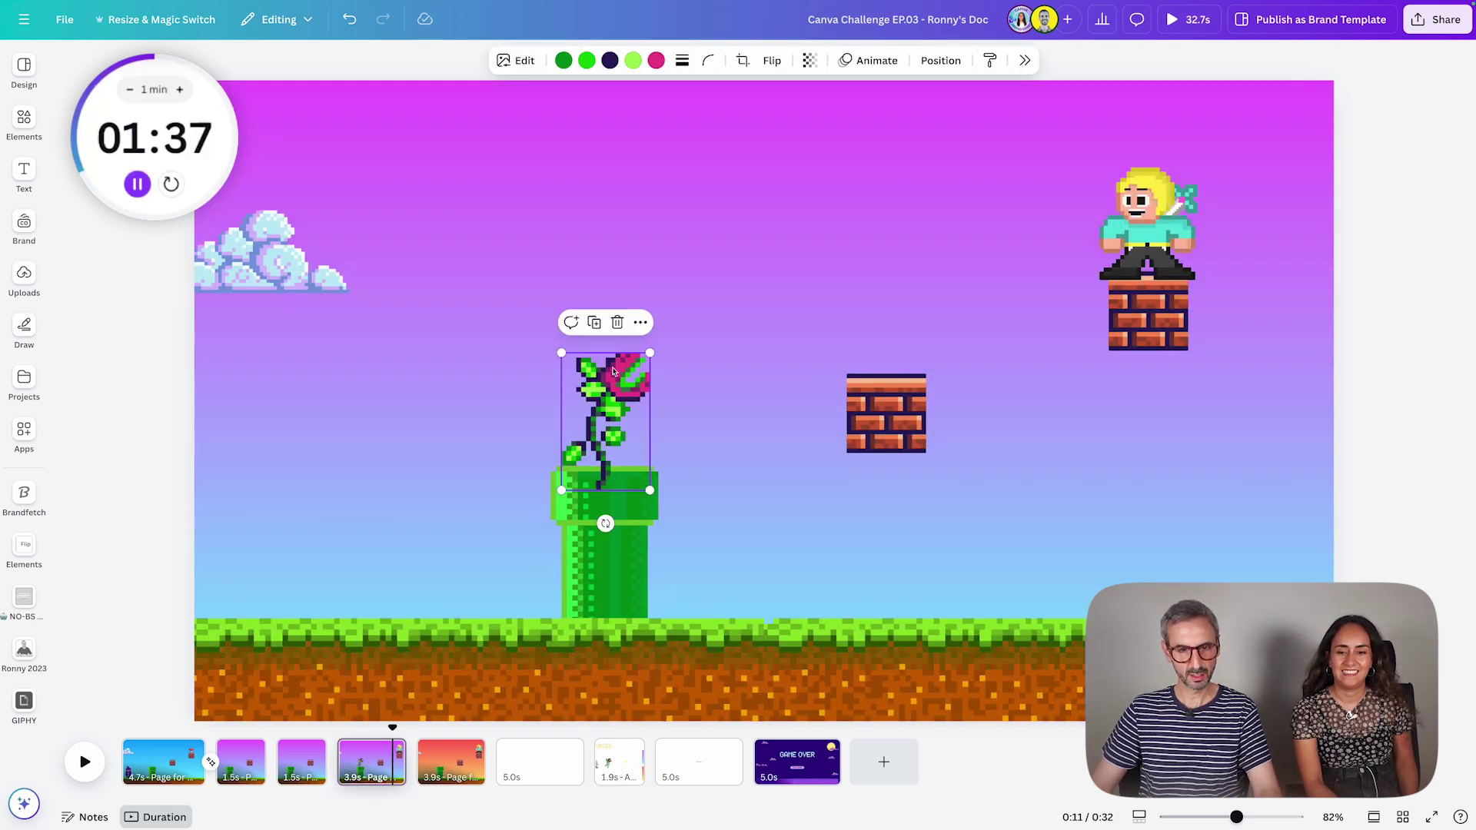
{"action": "left_click_drag", "start_coordinate": [615, 369], "coordinate": [620, 502]}
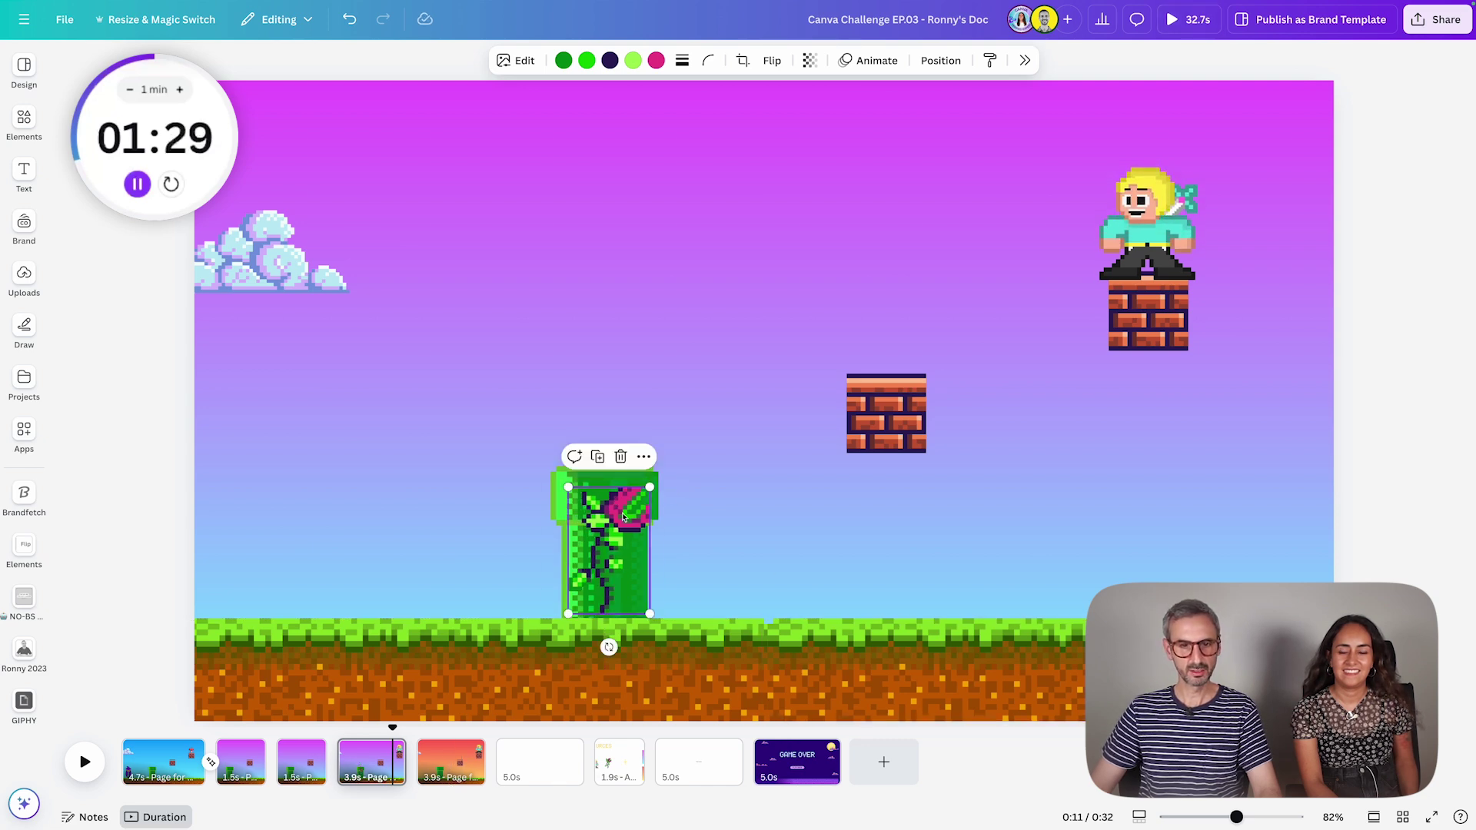
Apply the Baseline animation to the plant with an upward direction
{"action": "left_click", "coordinate": [874, 61]}
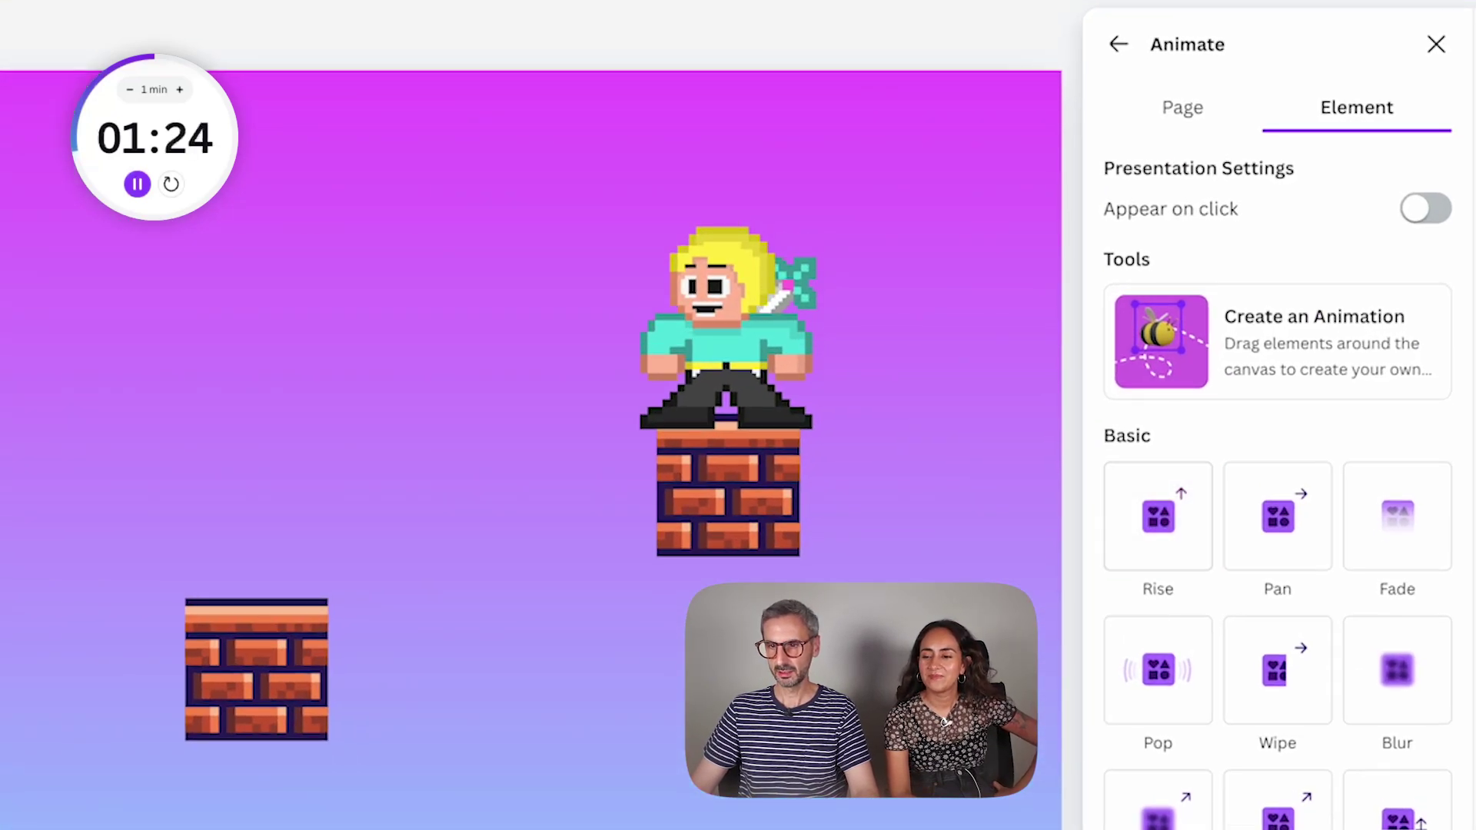
{"action": "scroll", "coordinate": [1291, 738], "scroll_direction": "down", "scroll_amount": 5}
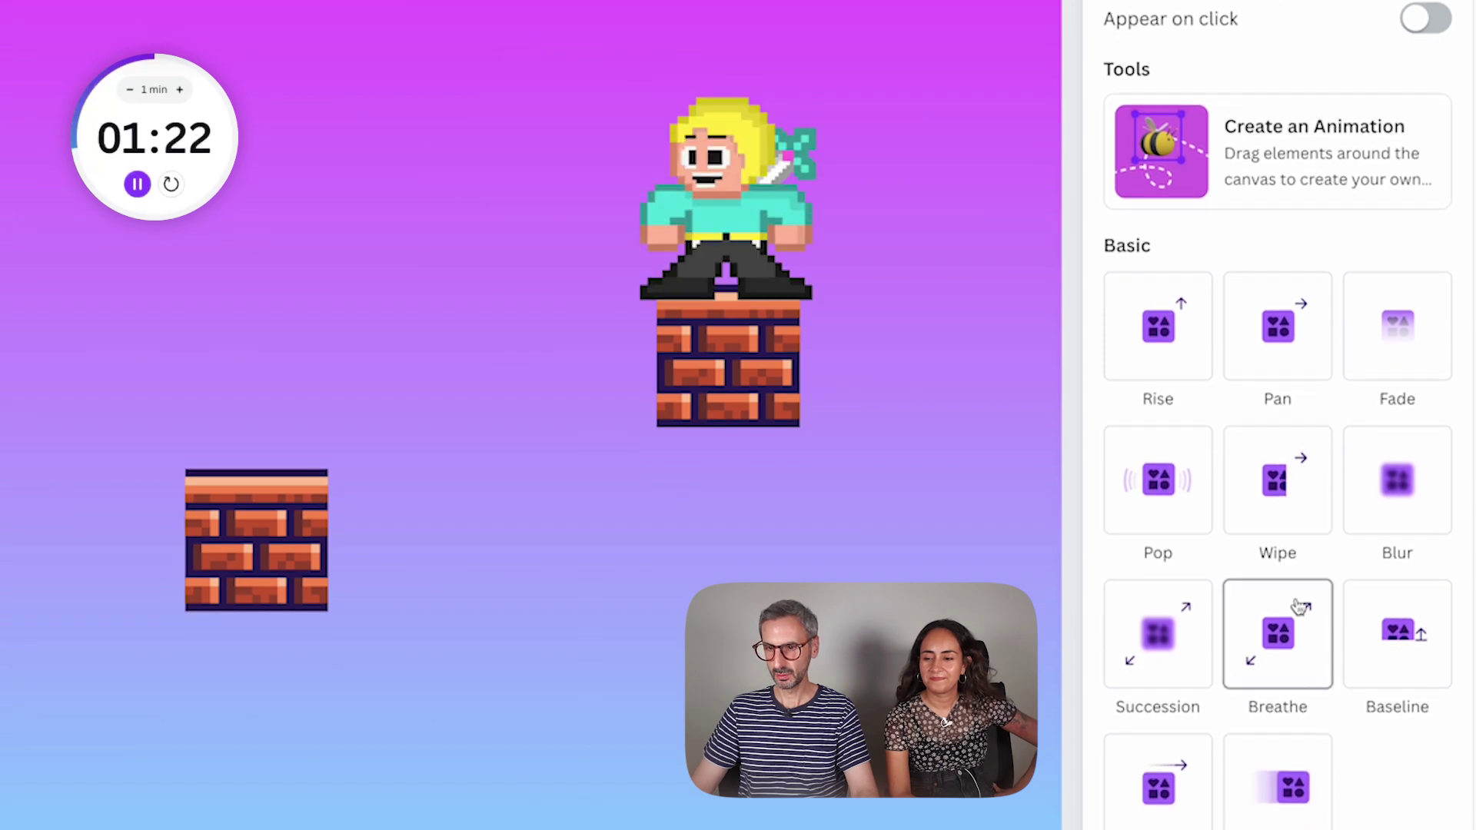
{"action": "scroll", "coordinate": [1277, 467], "scroll_direction": "up", "scroll_amount": 1}
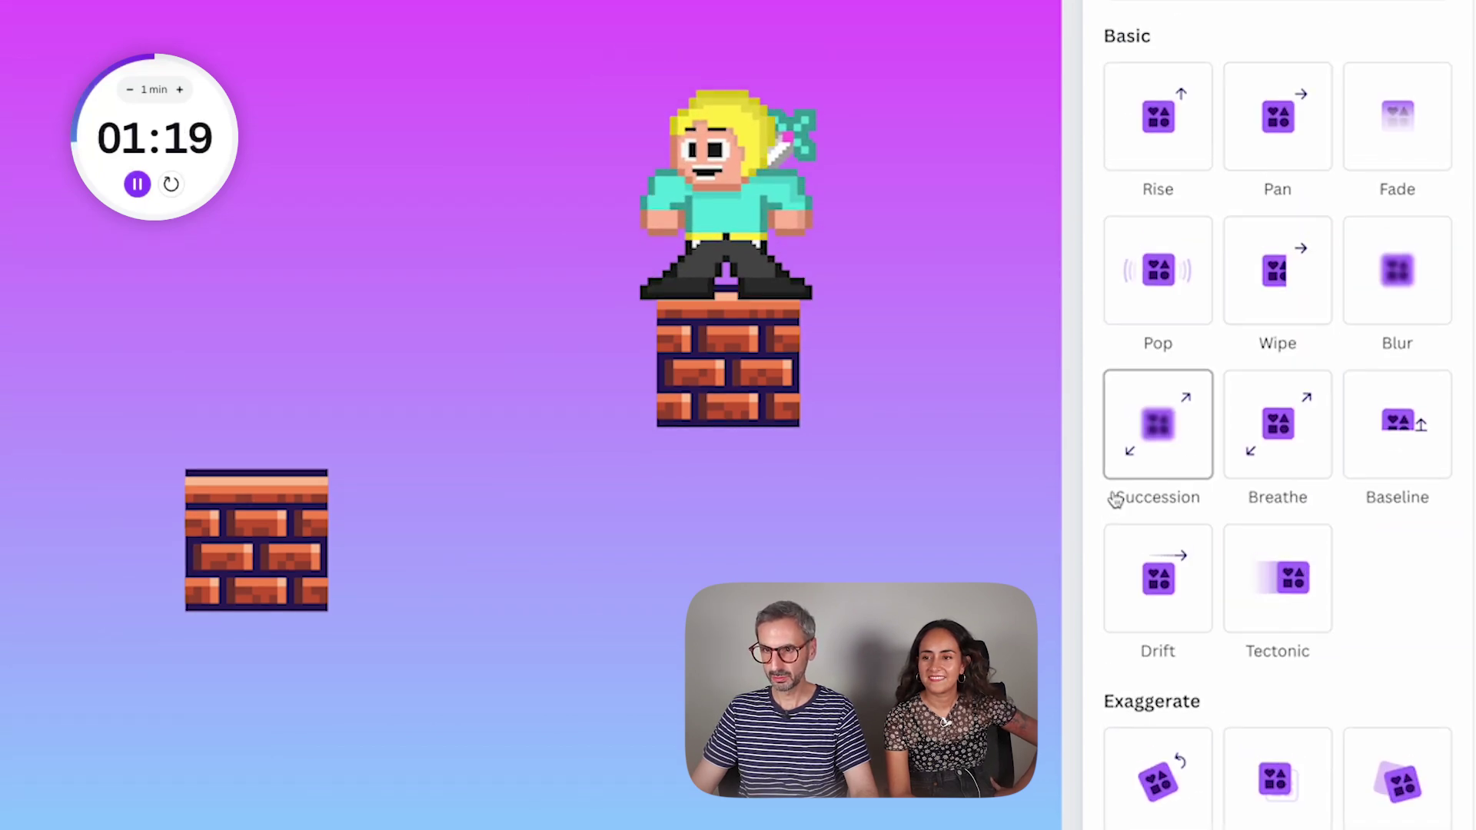
{"action": "left_click", "coordinate": [1359, 468]}
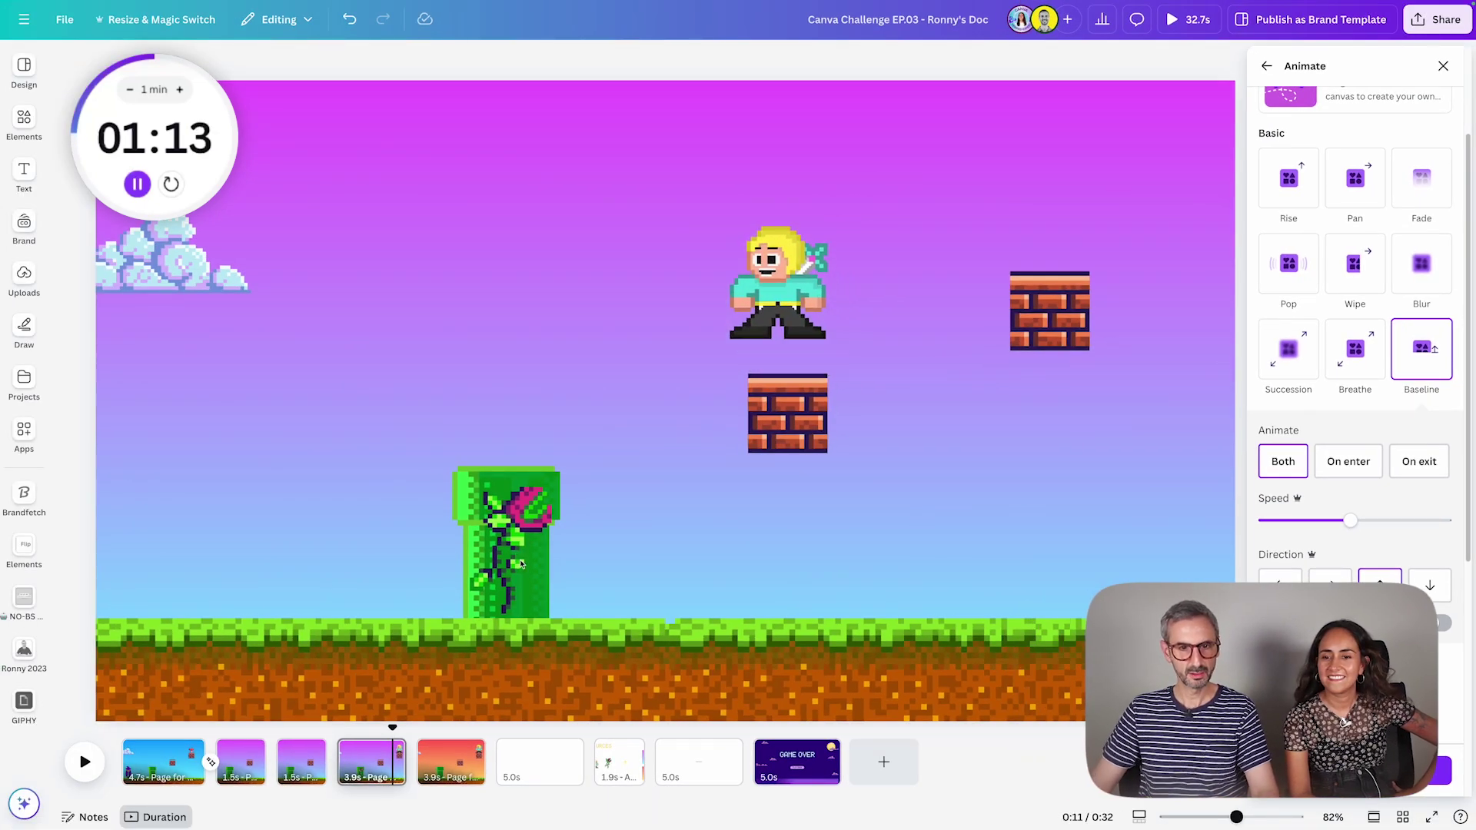
Position the plant on top of the pipe's rim and show its timing in the timeline
{"action": "left_click", "coordinate": [520, 565]}
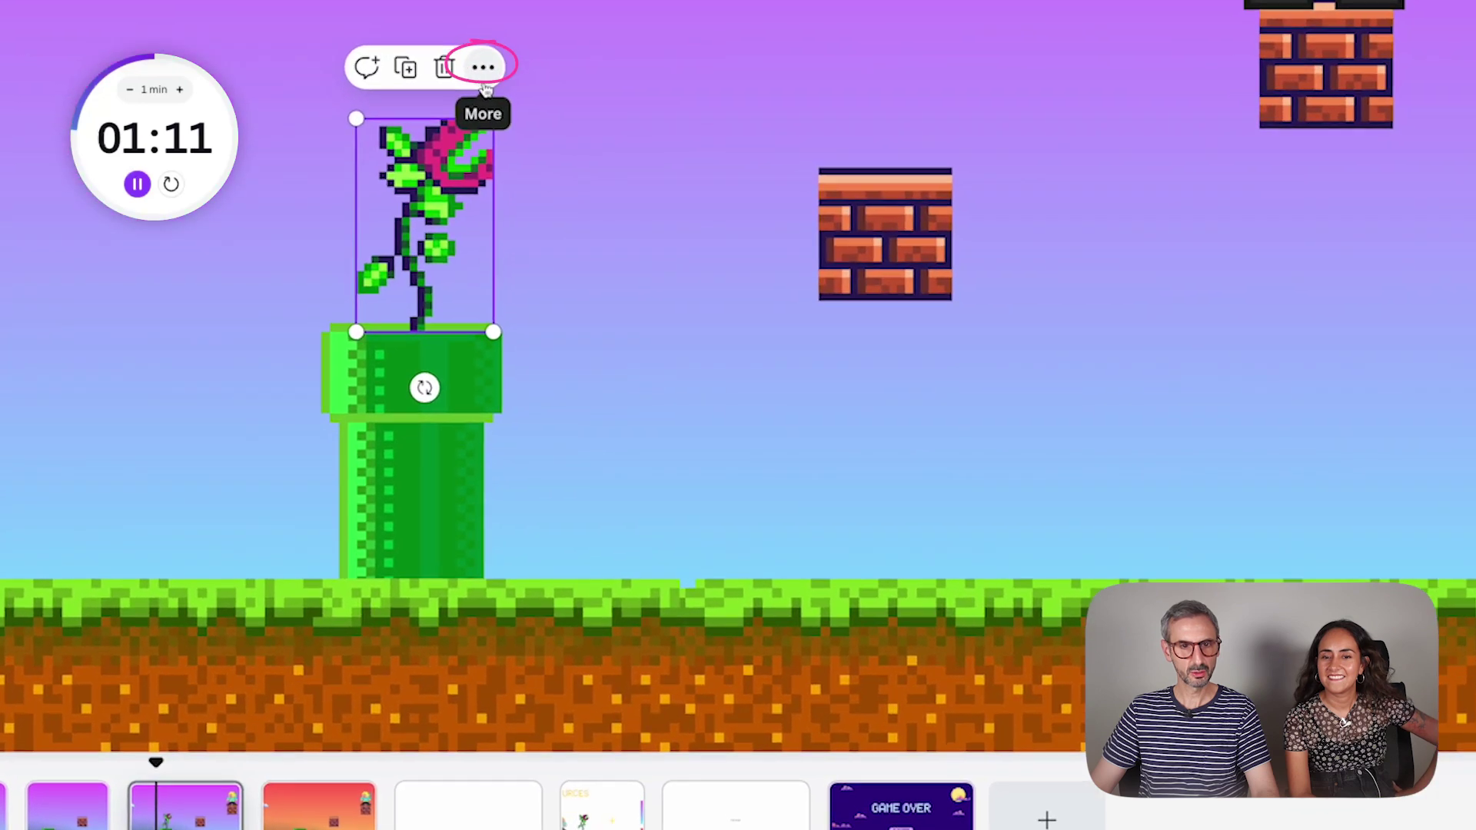
{"action": "left_click", "coordinate": [547, 313]}
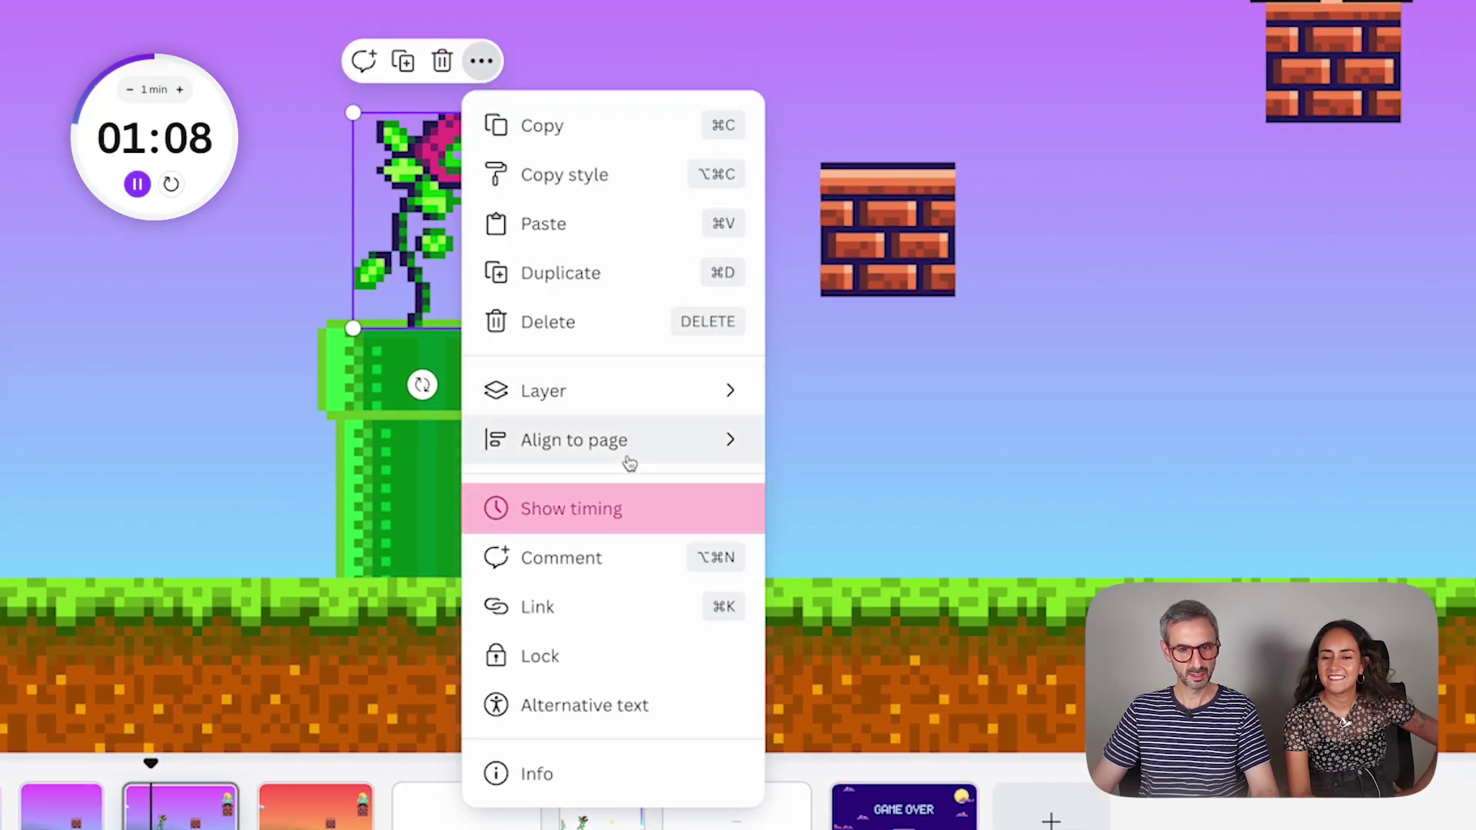
{"action": "left_click", "coordinate": [620, 521]}
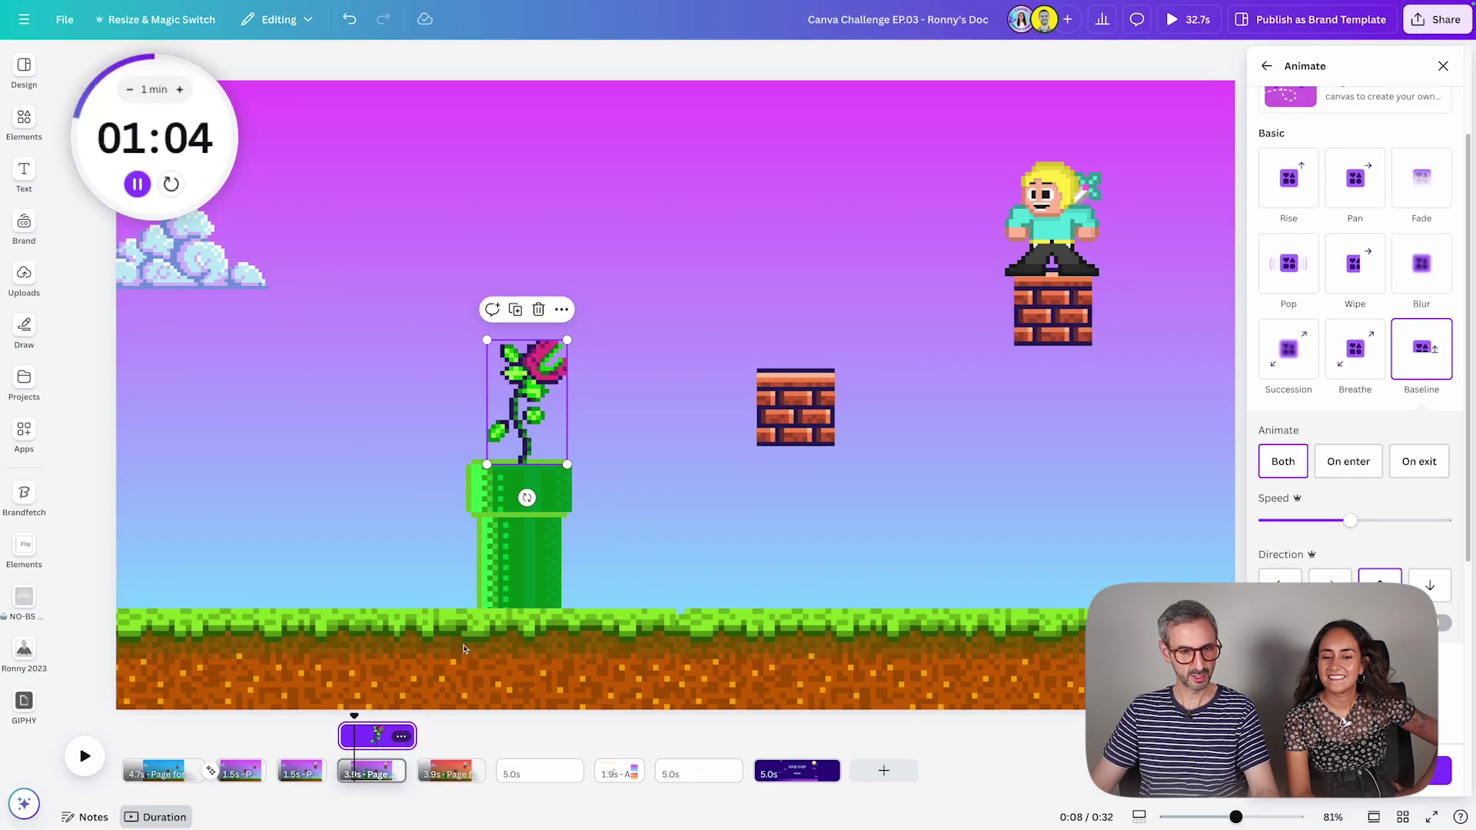
Delay the plant's start until the character reaches the pipe, and extend the fourth page to 4.4 seconds
{"action": "left_click_drag", "start_coordinate": [355, 716], "coordinate": [398, 715]}
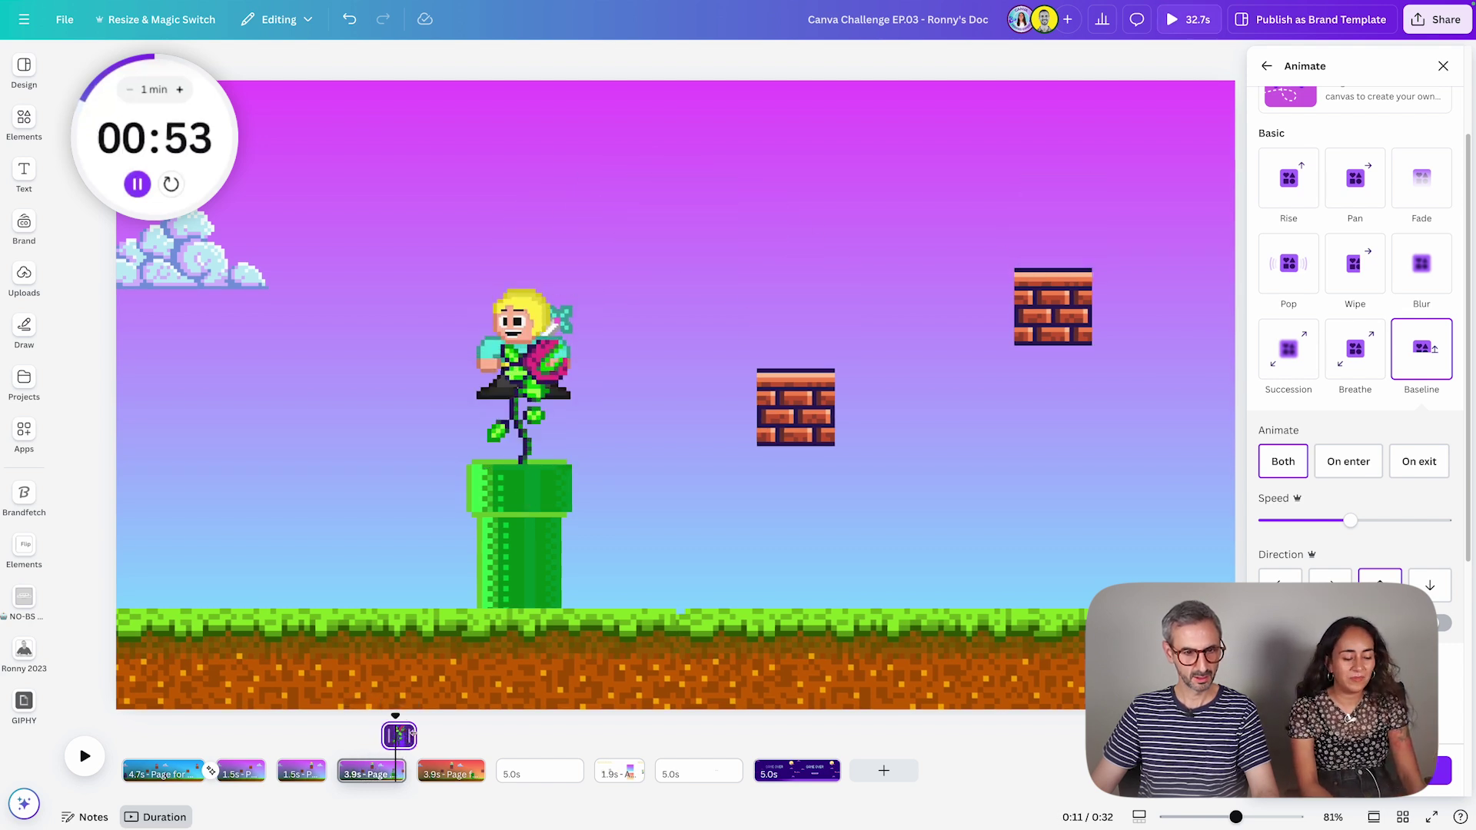
{"action": "left_click_drag", "start_coordinate": [400, 770], "coordinate": [415, 738]}
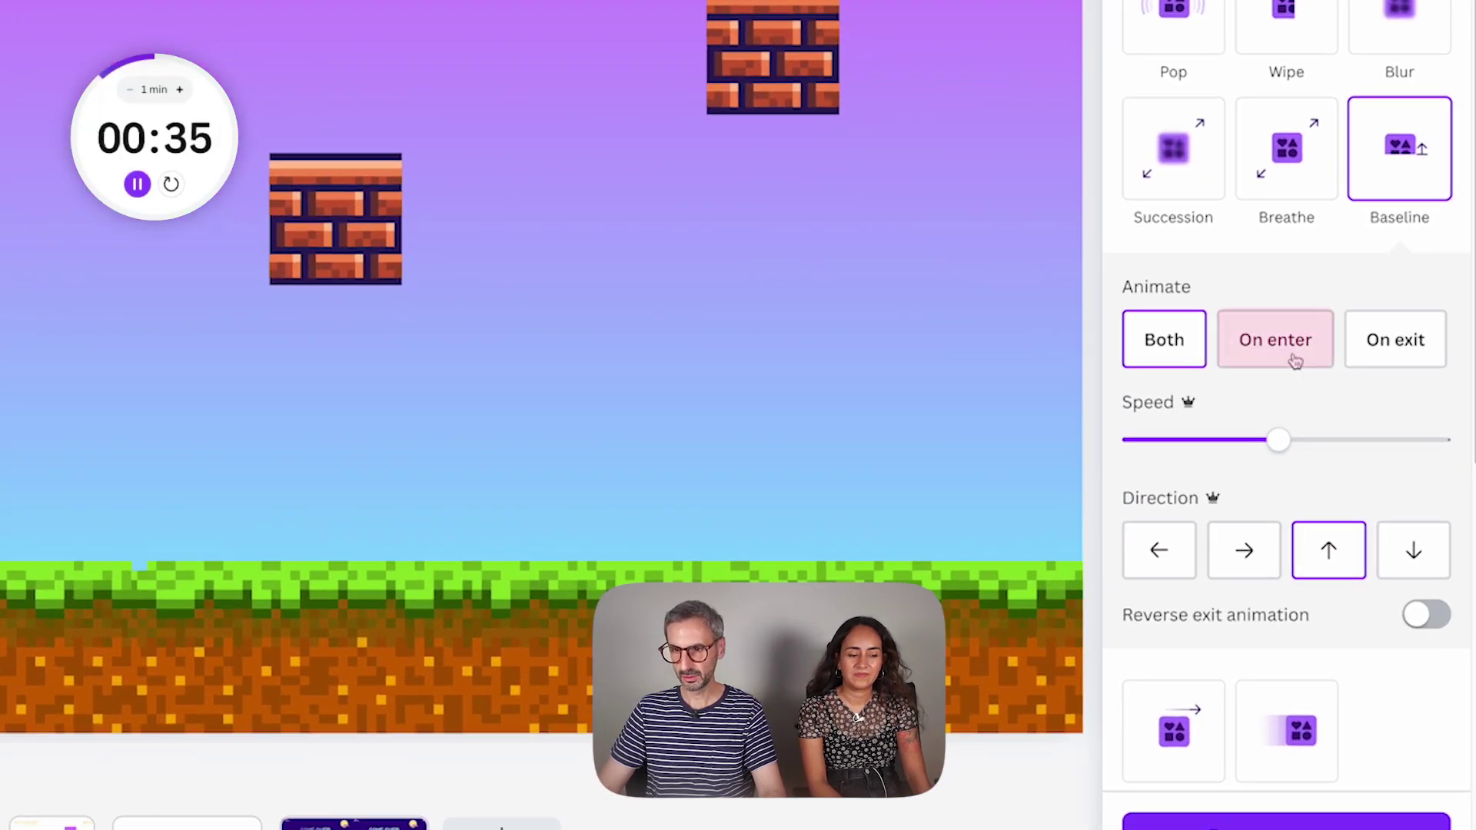
Limit the plant's Baseline animation to on enter, then scrub across the purple and red gradient pages to review the motion
{"action": "left_click", "coordinate": [1293, 359]}
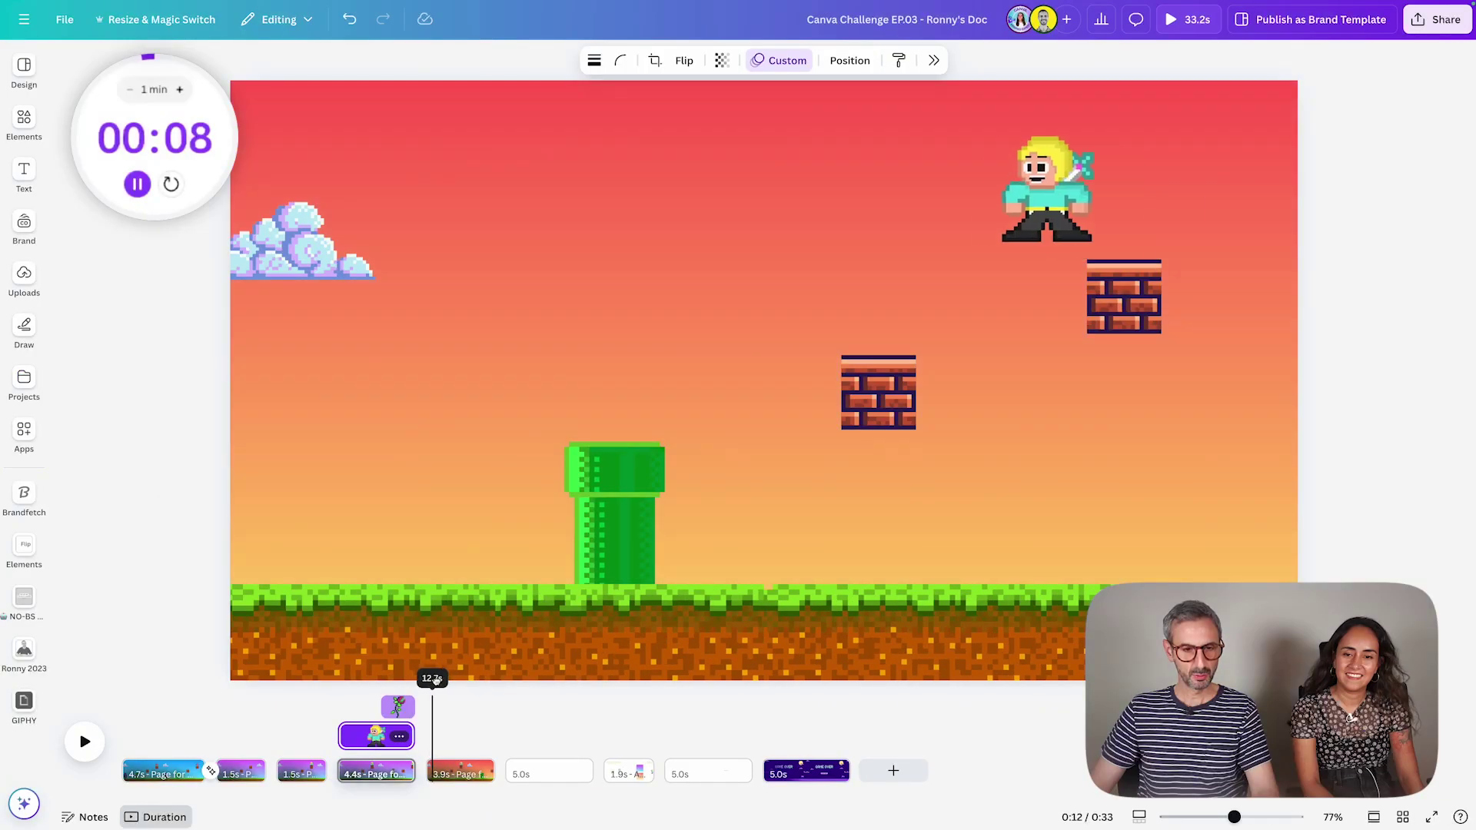
{"action": "left_click_drag", "start_coordinate": [428, 683], "coordinate": [393, 682]}
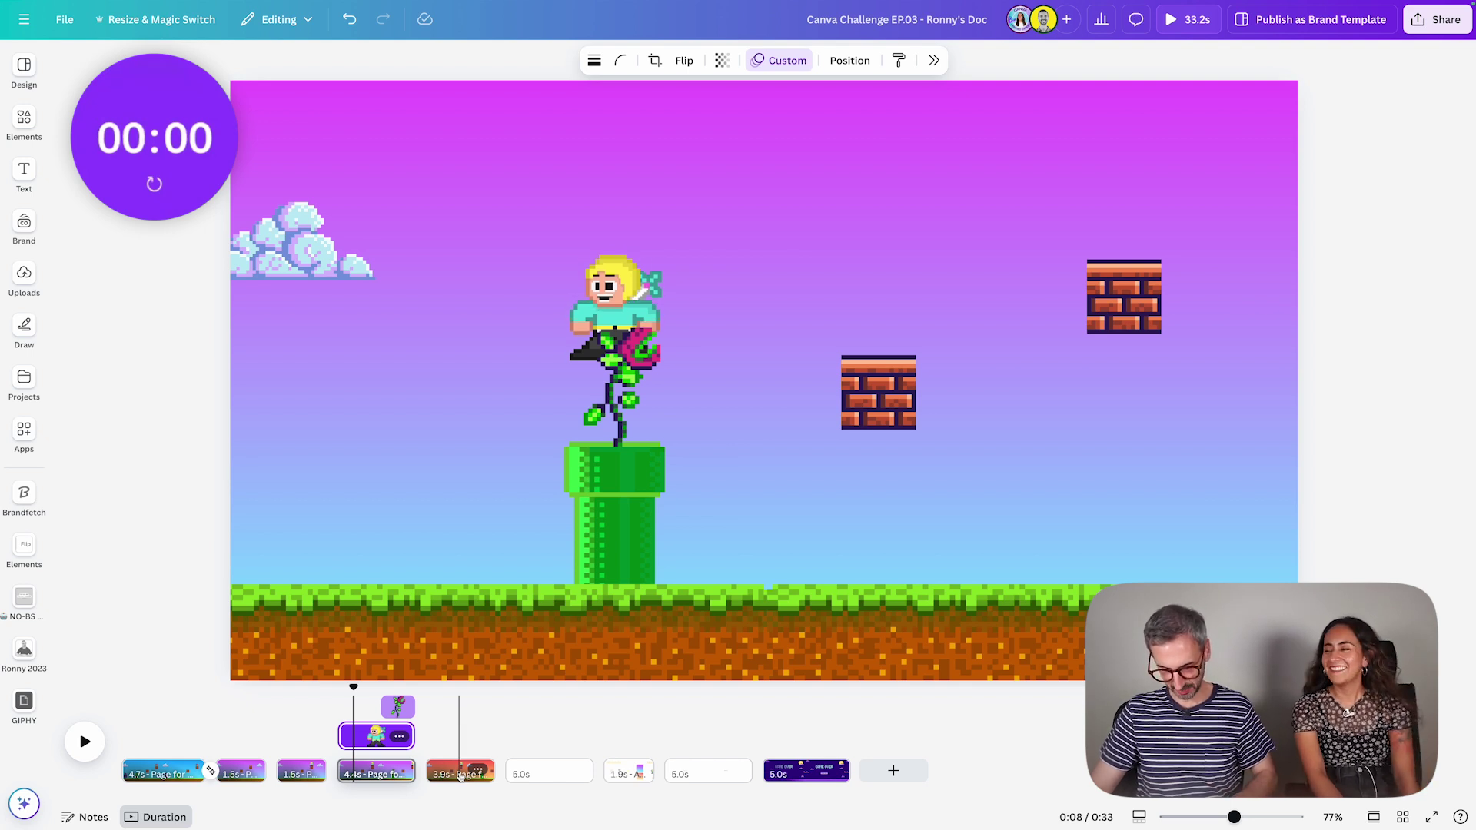
{"action": "left_click_drag", "start_coordinate": [352, 686], "coordinate": [439, 716]}
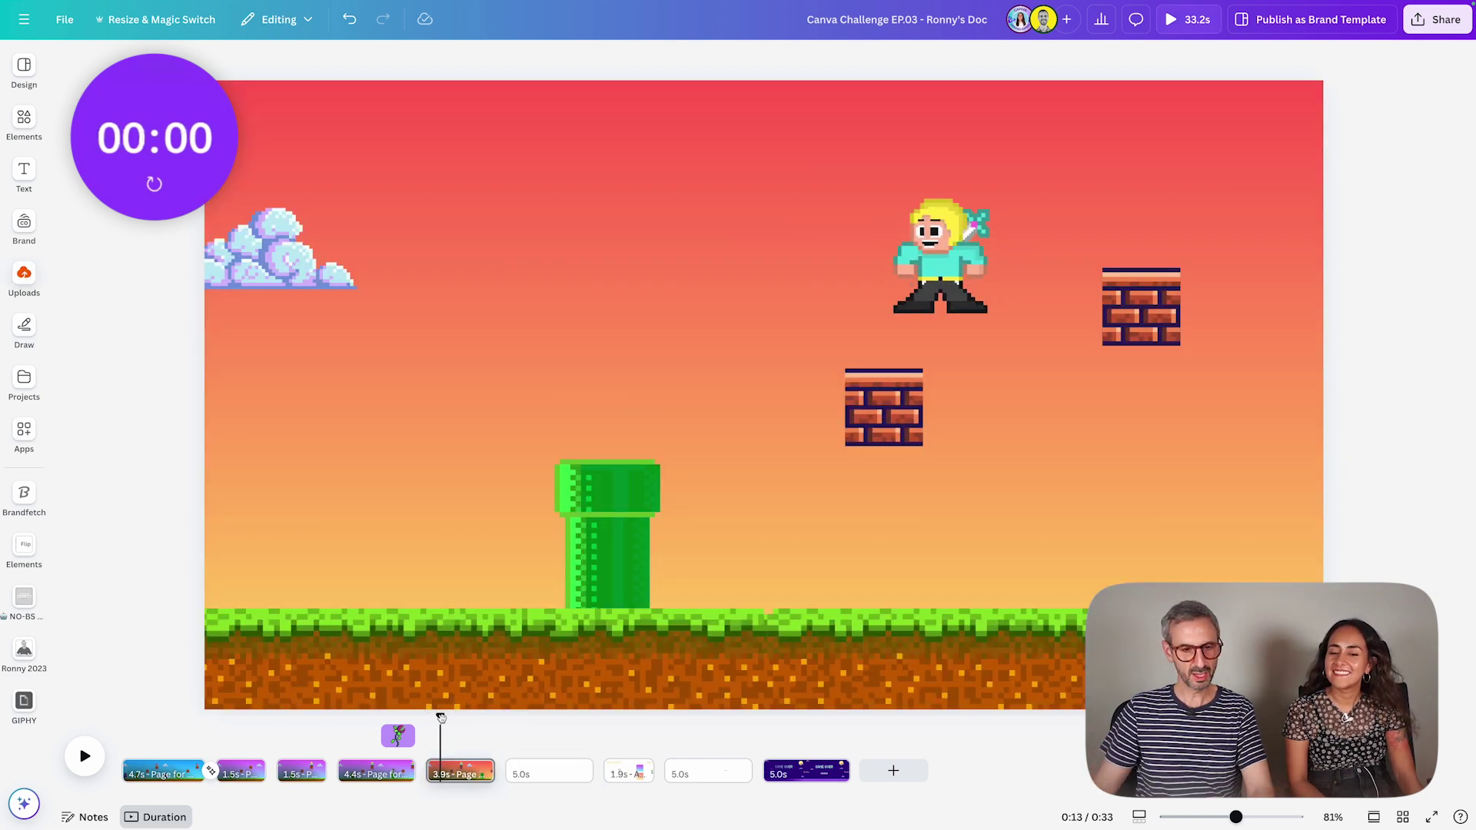
Place a horizontal and a vertical guide marking the character's feet and side edge where they land above the pipe on the purple page
{"action": "left_click_drag", "start_coordinate": [441, 717], "coordinate": [398, 716]}
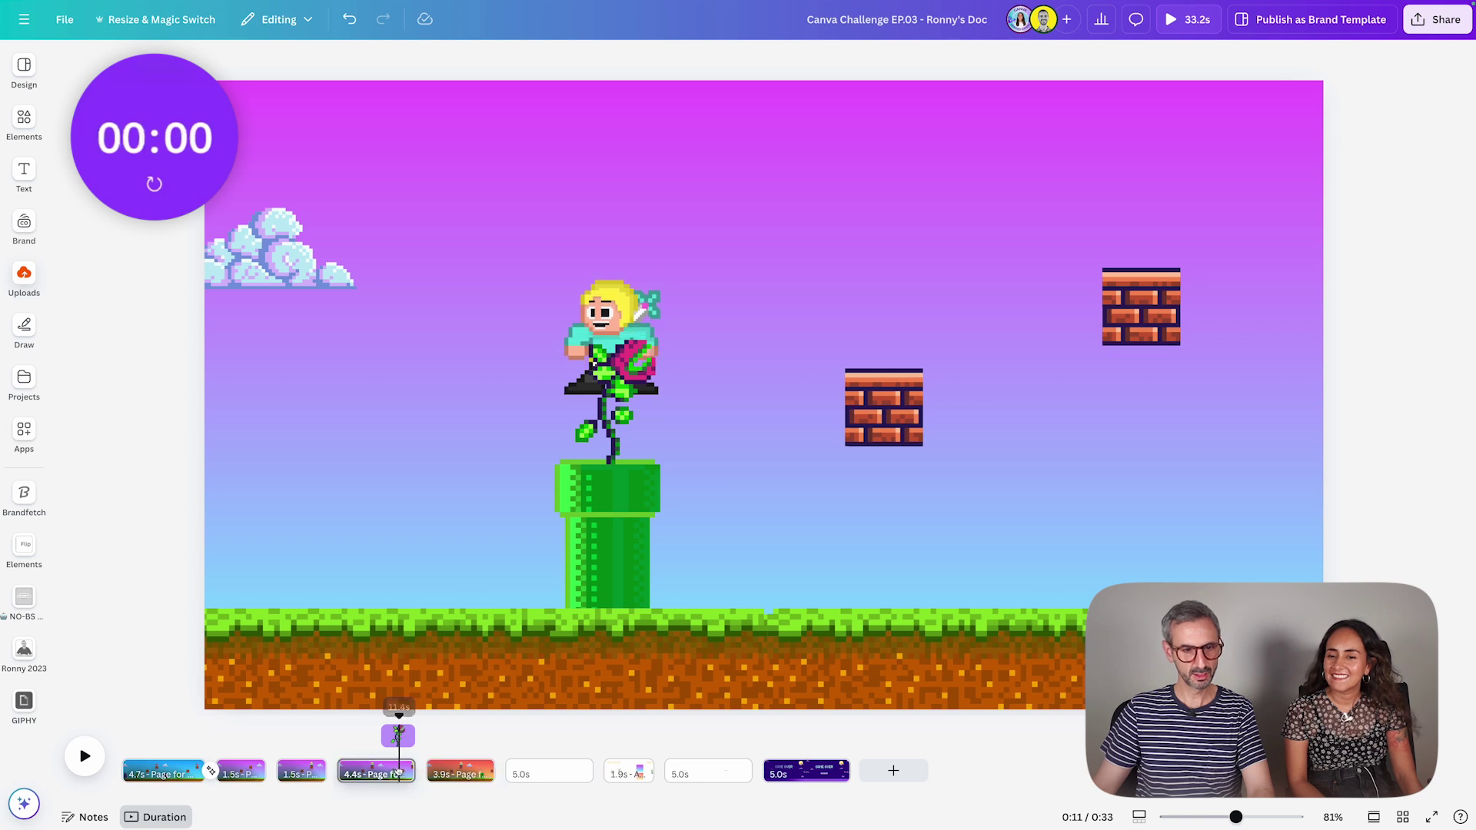
{"action": "left_click", "coordinate": [608, 289]}
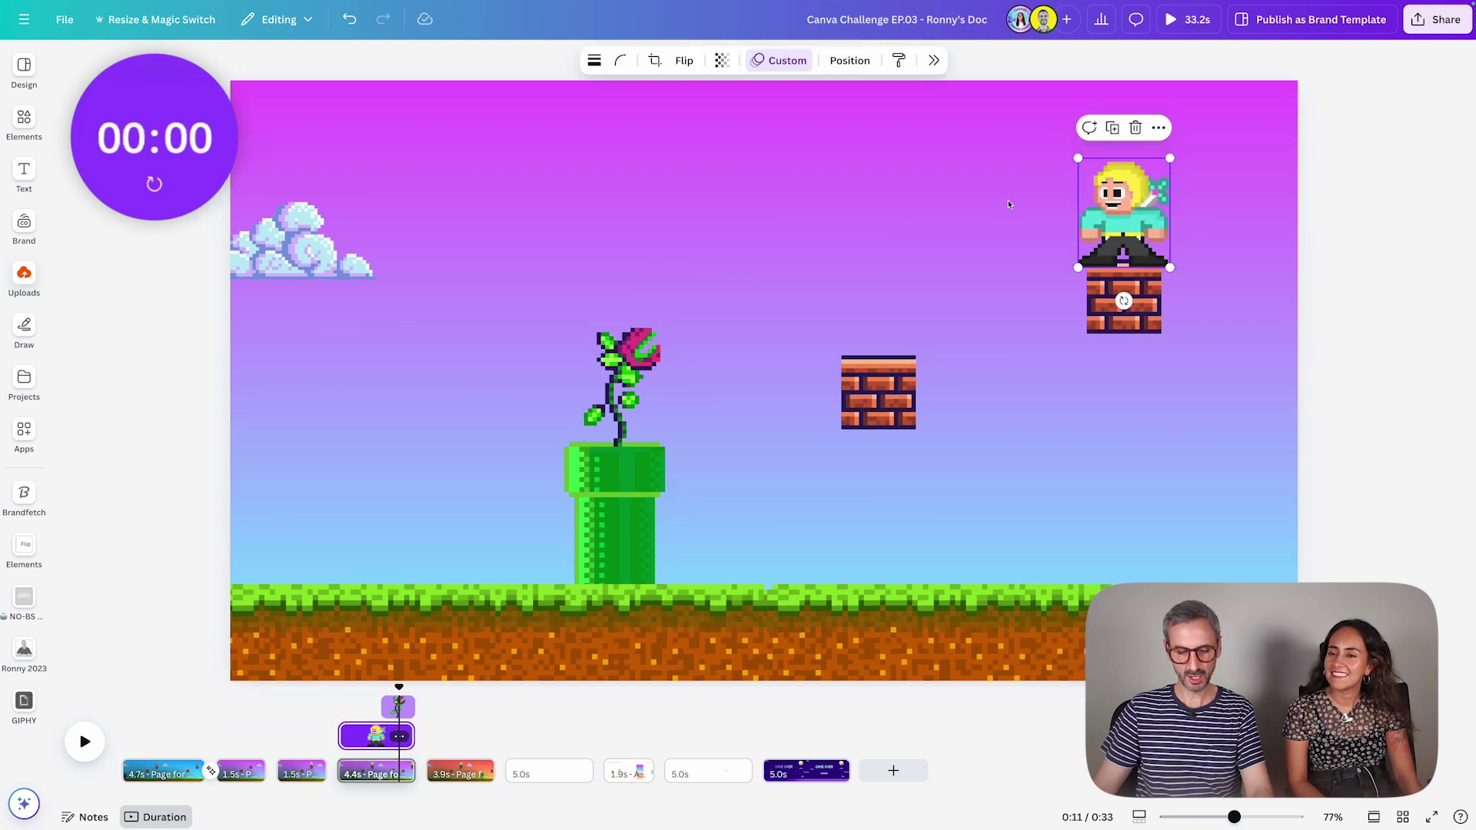
{"action": "left_click_drag", "start_coordinate": [458, 699], "coordinate": [433, 727]}
{"action": "left_click", "coordinate": [454, 775]}
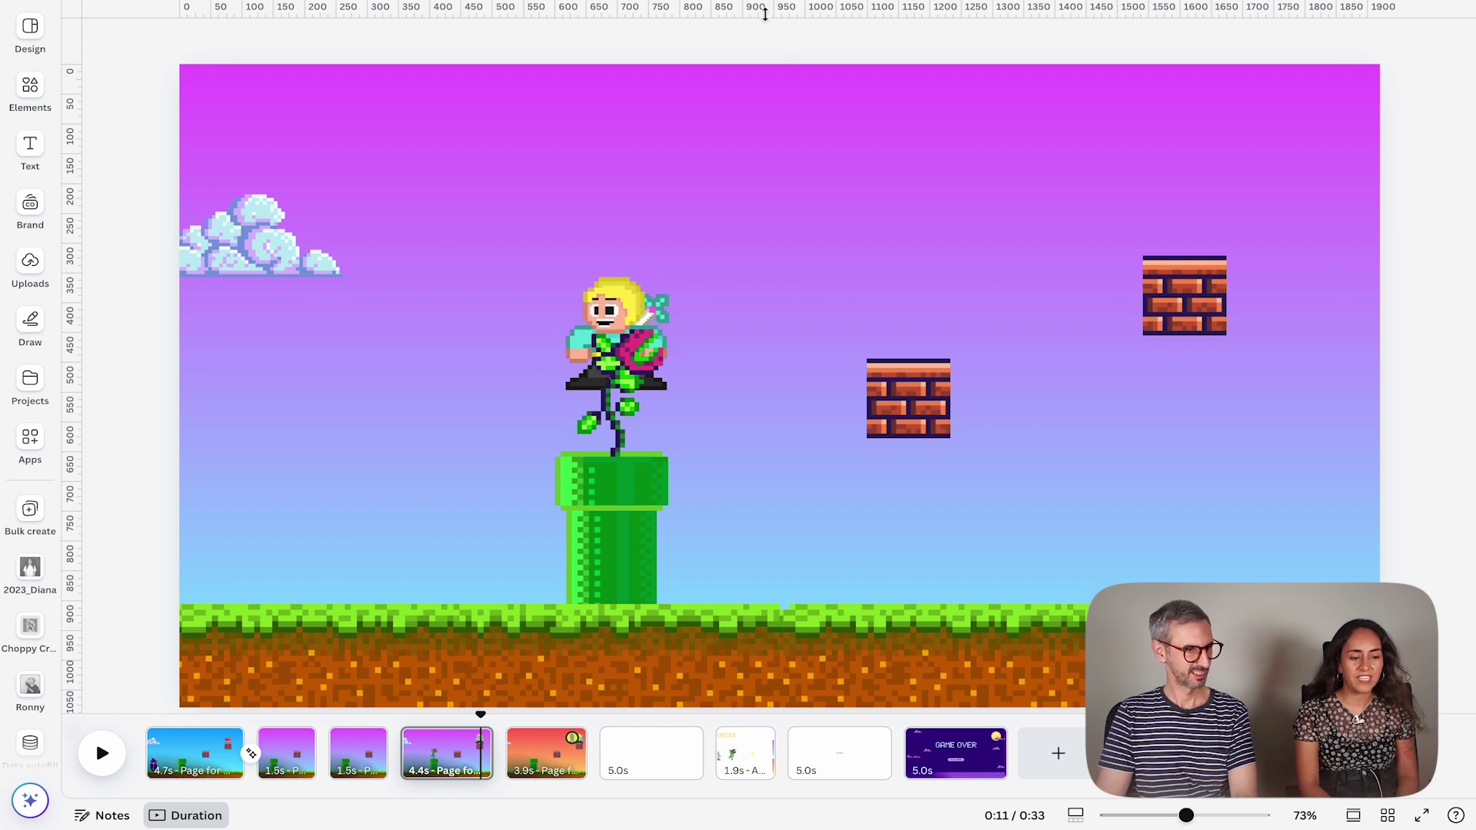
{"action": "left_click_drag", "start_coordinate": [762, 11], "coordinate": [746, 413]}
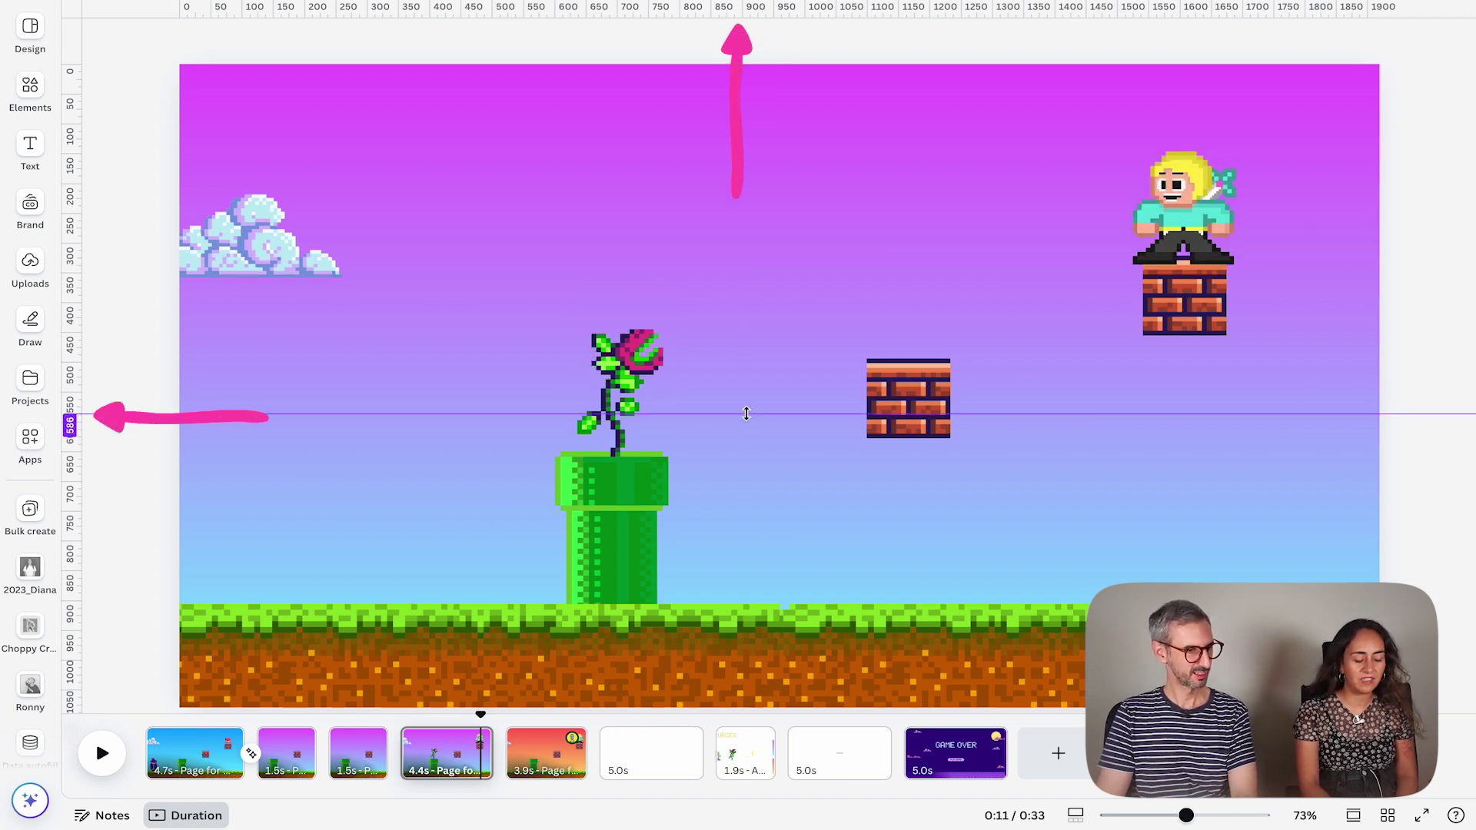
{"action": "left_click_drag", "start_coordinate": [70, 304], "coordinate": [558, 323]}
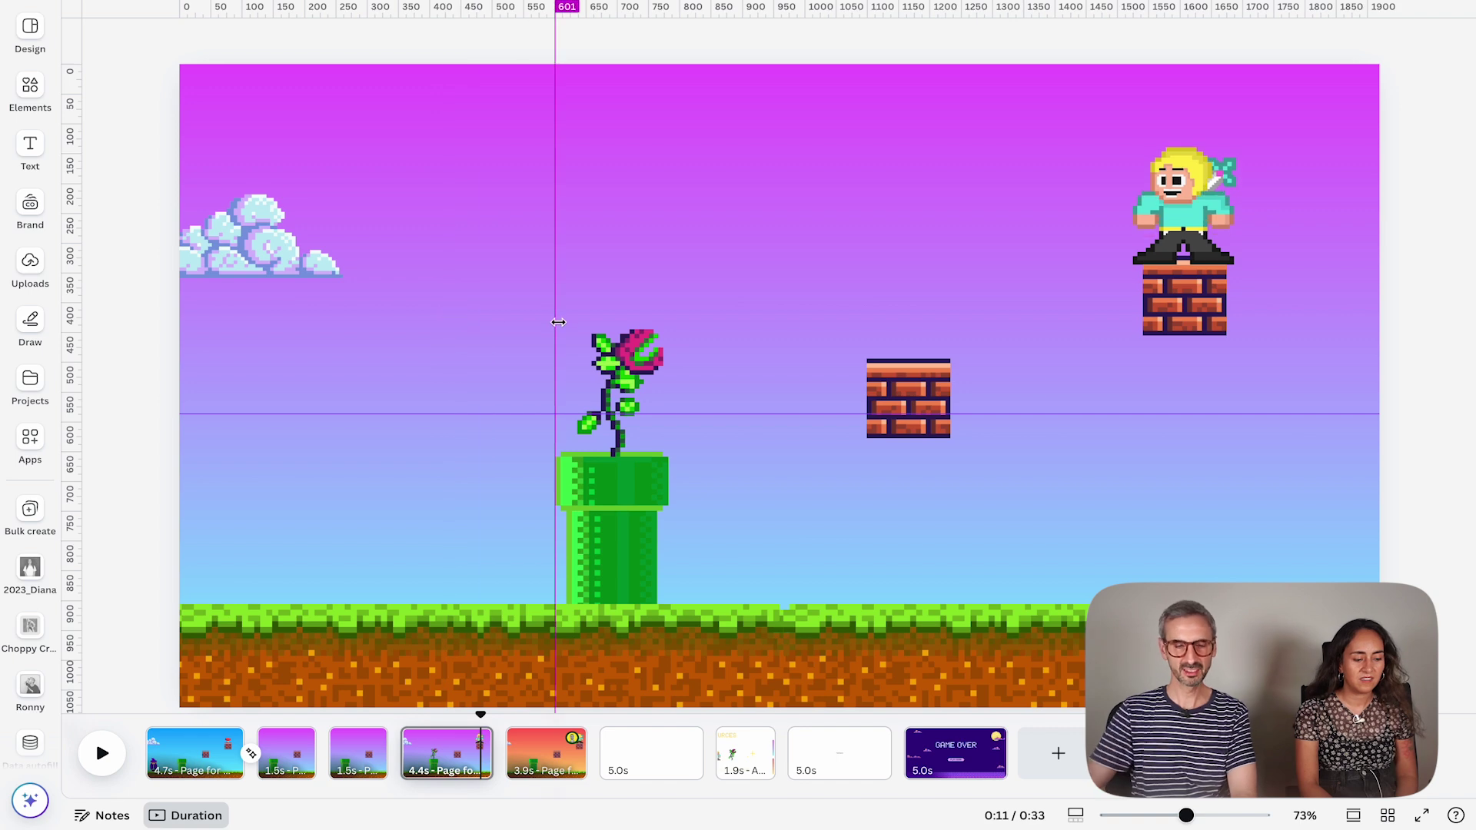
{"action": "left_click", "coordinate": [671, 219]}
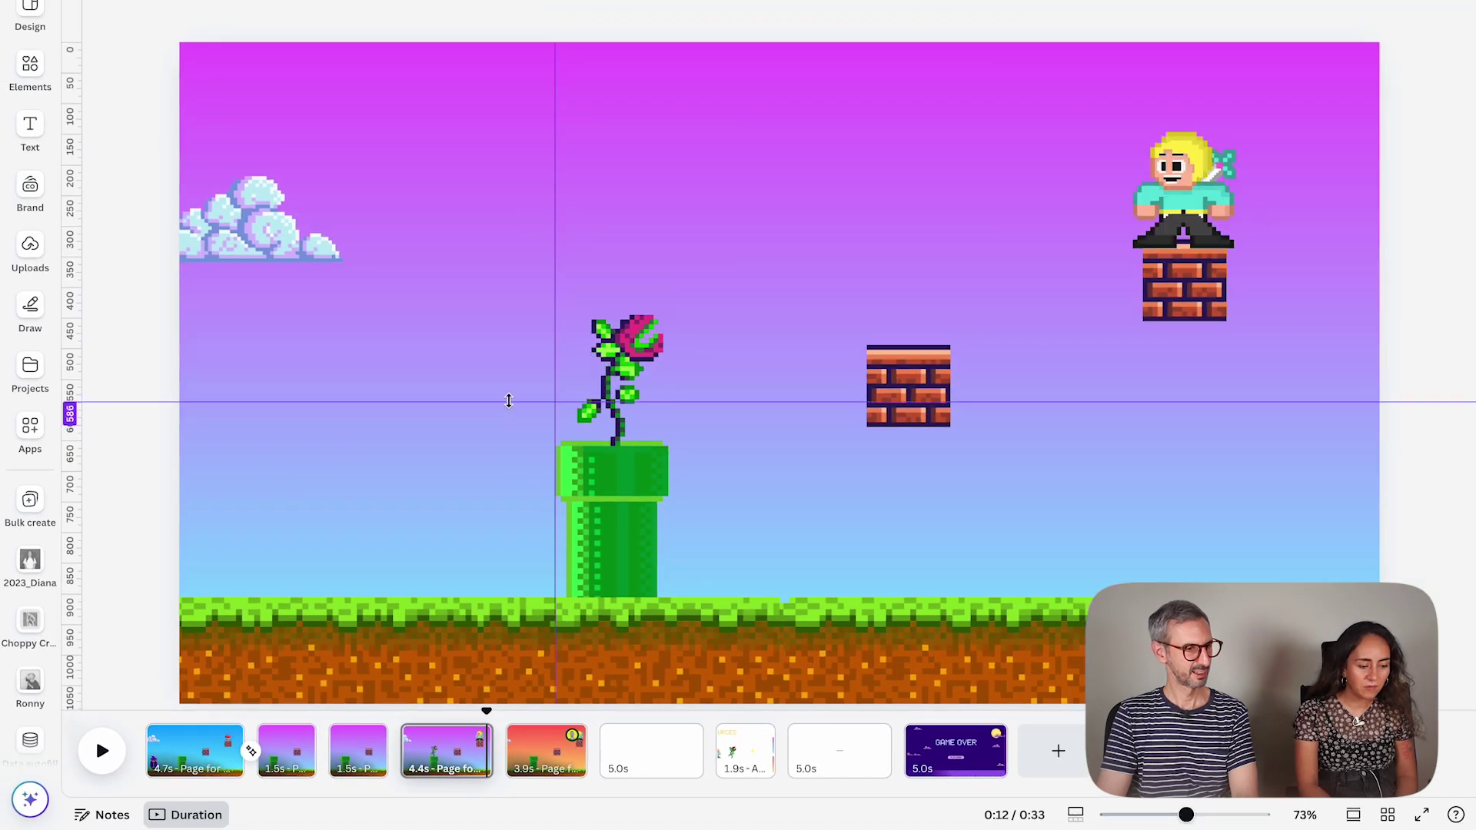
{"action": "left_click_drag", "start_coordinate": [508, 400], "coordinate": [508, 387]}
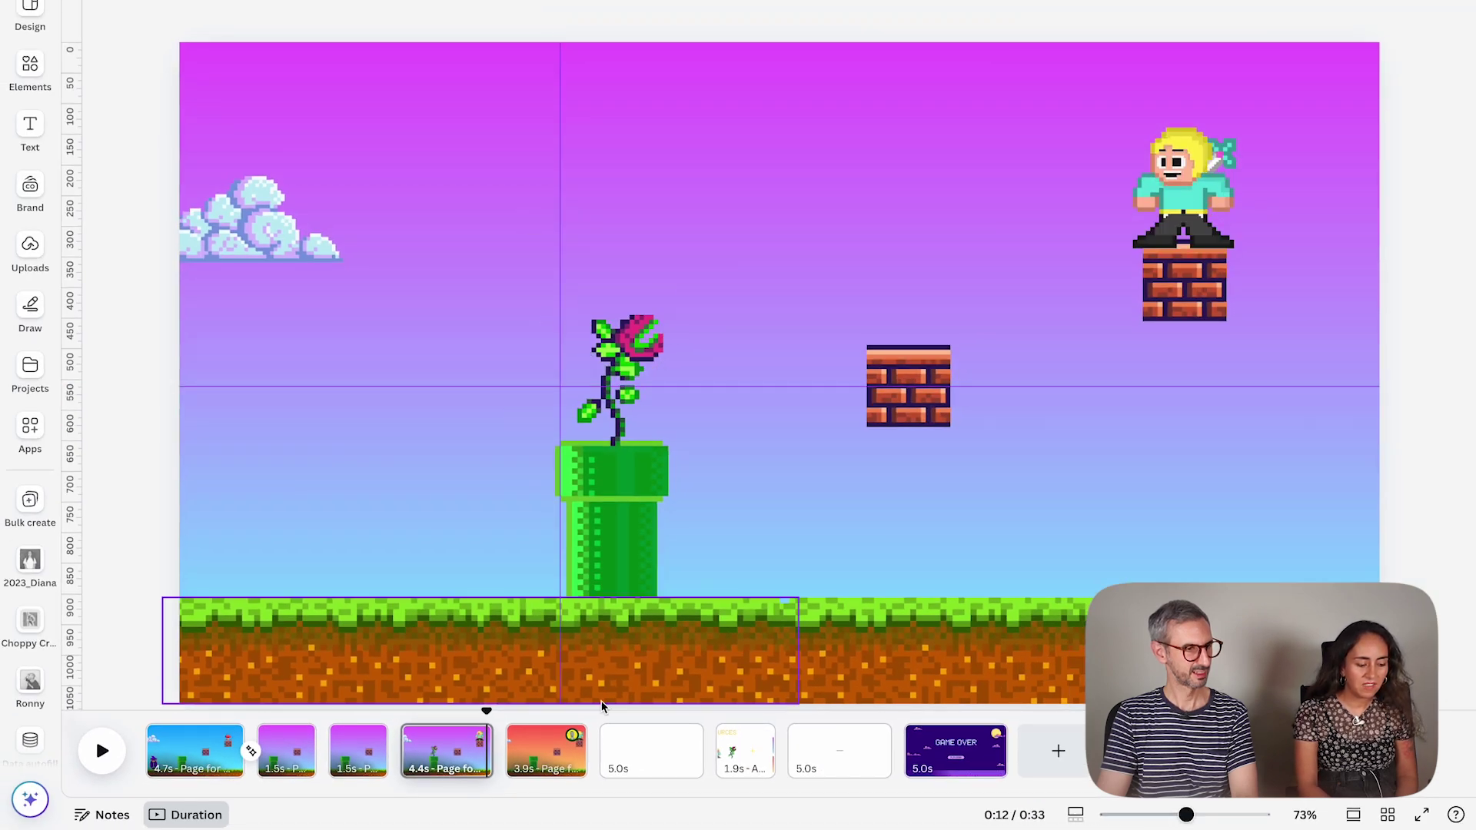
On the red page, align the character with the guides above the pipe and delete the character's existing motion path
{"action": "left_click", "coordinate": [530, 749]}
{"action": "left_click", "coordinate": [897, 301]}
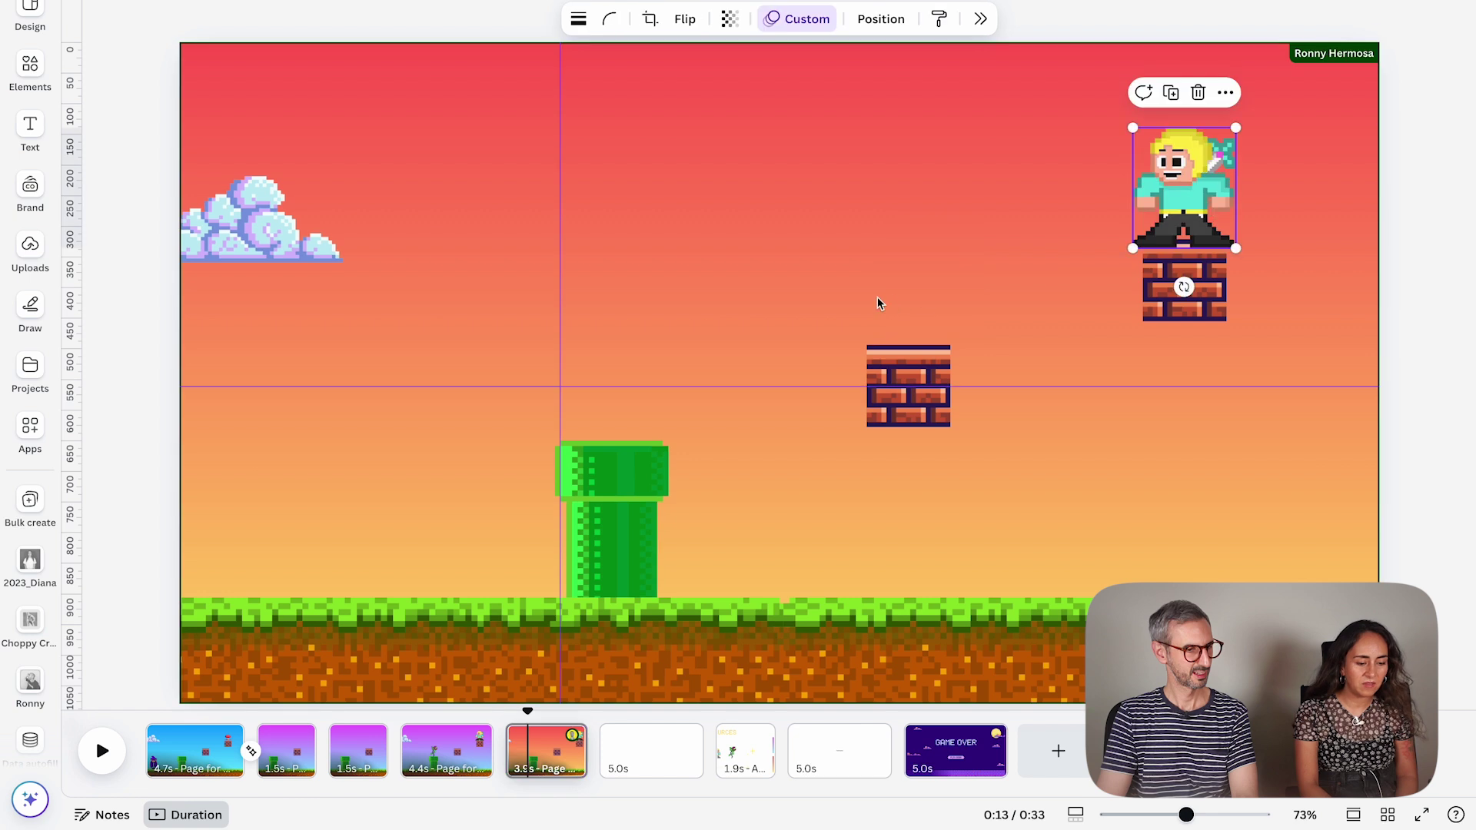
{"action": "left_click_drag", "start_coordinate": [1178, 200], "coordinate": [611, 336]}
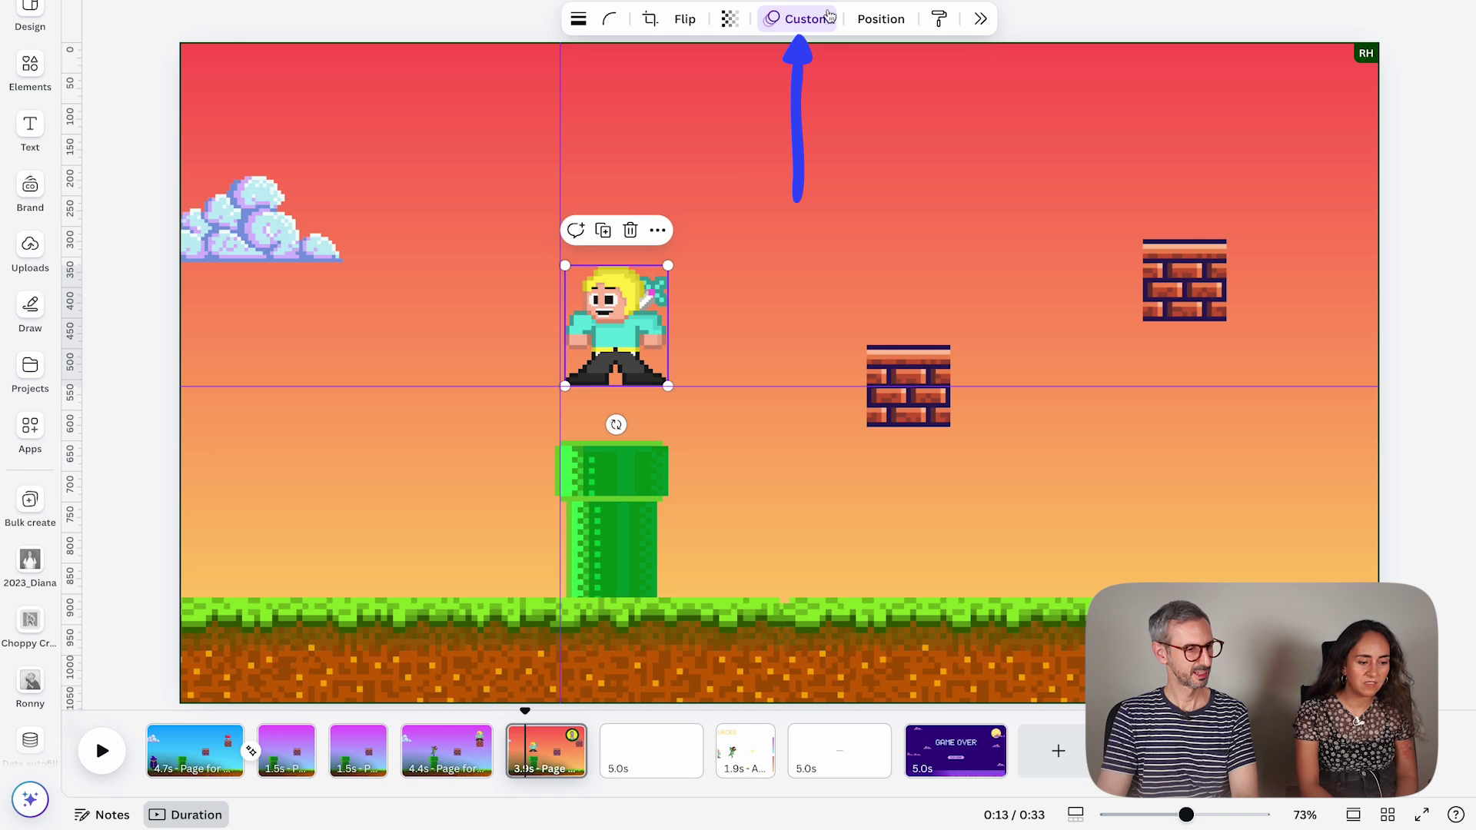
{"action": "left_click", "coordinate": [798, 19]}
Copy the fully emerged plant from the end of the 4.4-second purple page to the same spot on the red page
{"action": "left_click_drag", "start_coordinate": [526, 710], "coordinate": [489, 713]}
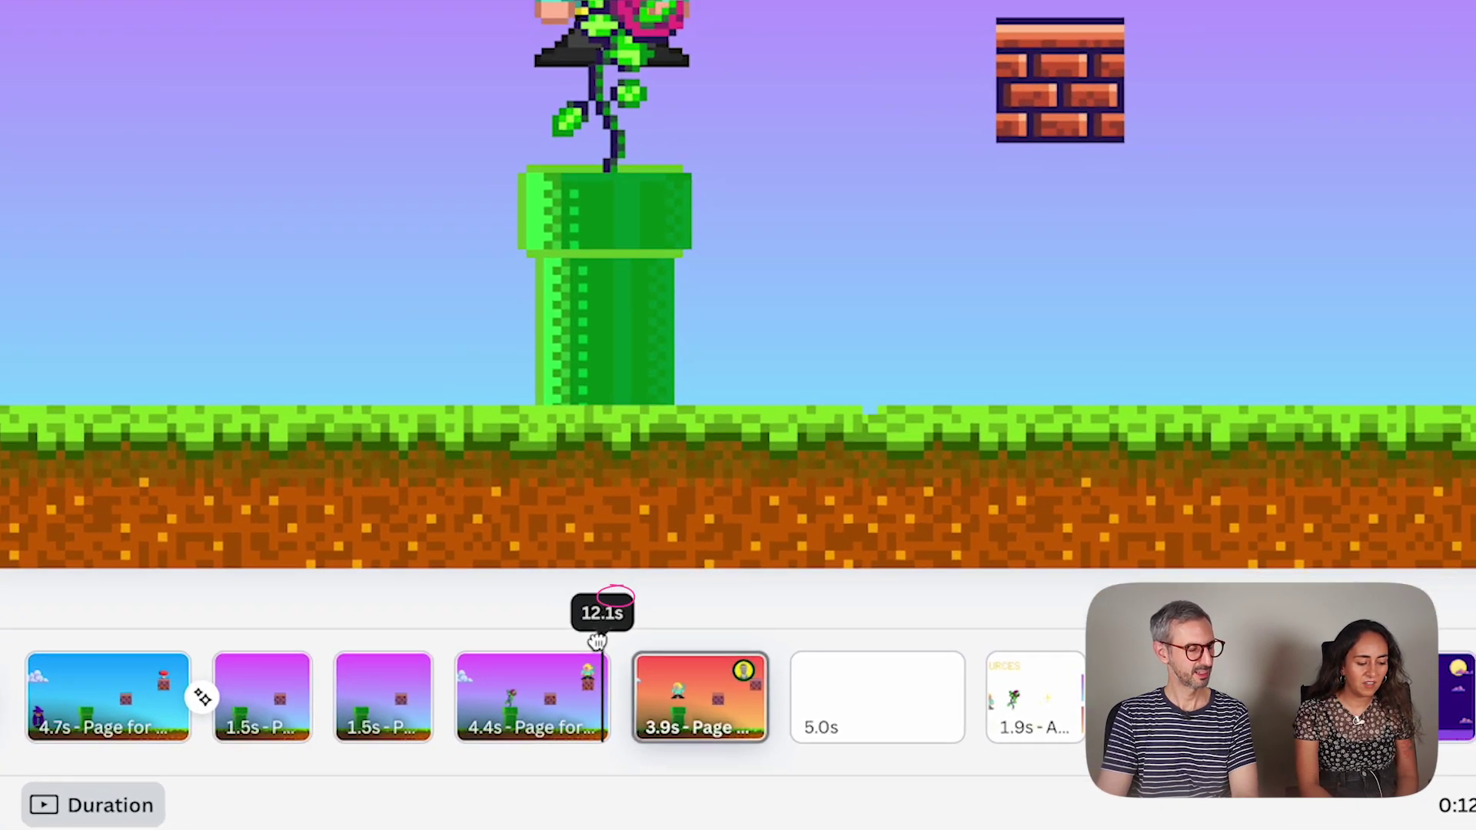
{"action": "mouse_move", "coordinate": [617, 630]}
{"action": "left_mouse_down"}
{"action": "mouse_move", "coordinate": [681, 630]}
{"action": "mouse_move", "coordinate": [607, 644]}
{"action": "left_mouse_up"}
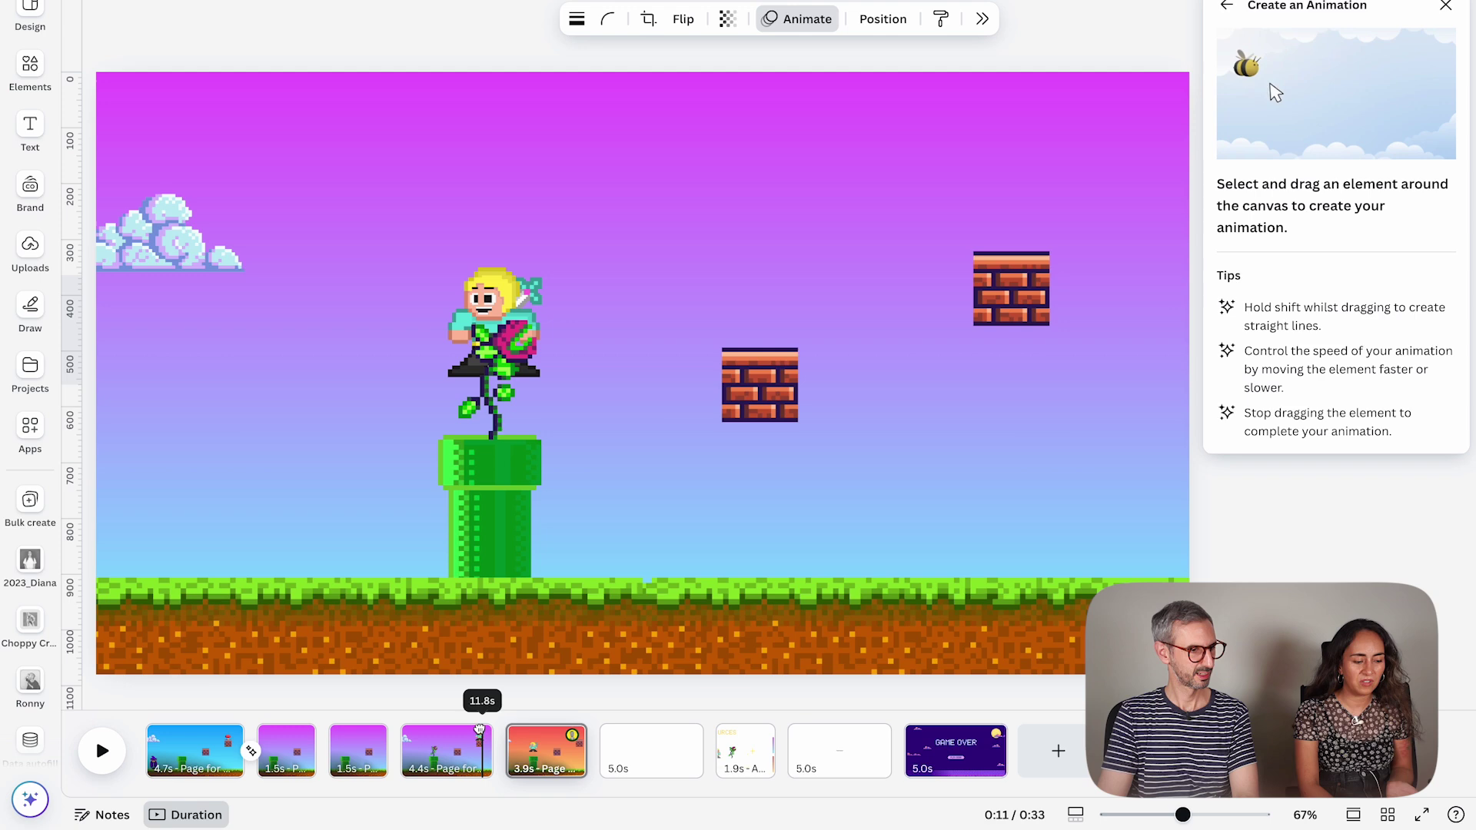
{"action": "mouse_move", "coordinate": [479, 729]}
{"action": "left_mouse_down"}
{"action": "mouse_move", "coordinate": [523, 728]}
{"action": "mouse_move", "coordinate": [492, 728]}
{"action": "left_mouse_up"}
{"action": "left_click", "coordinate": [494, 395]}
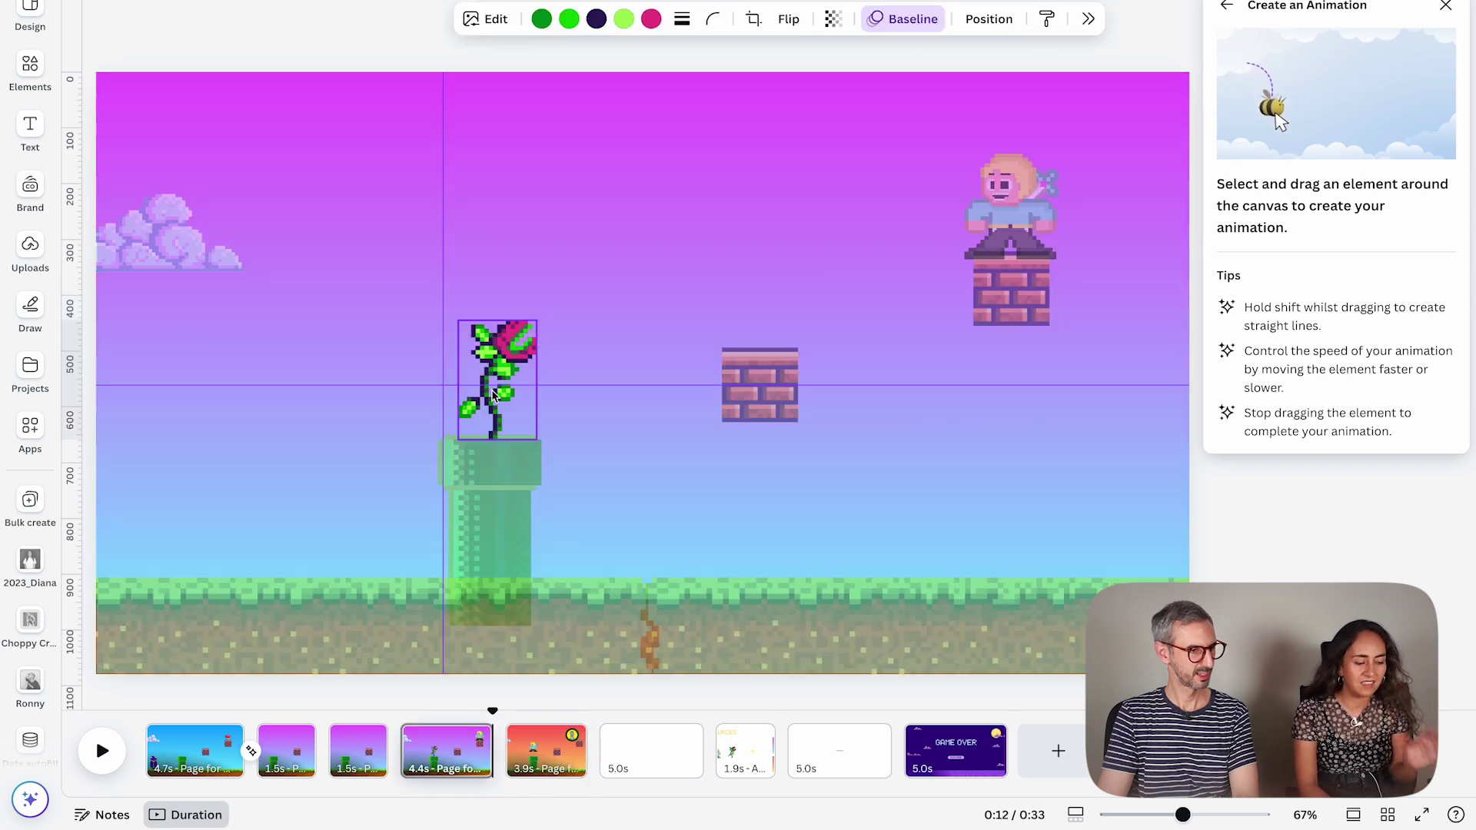
{"action": "left_click", "coordinate": [551, 761]}
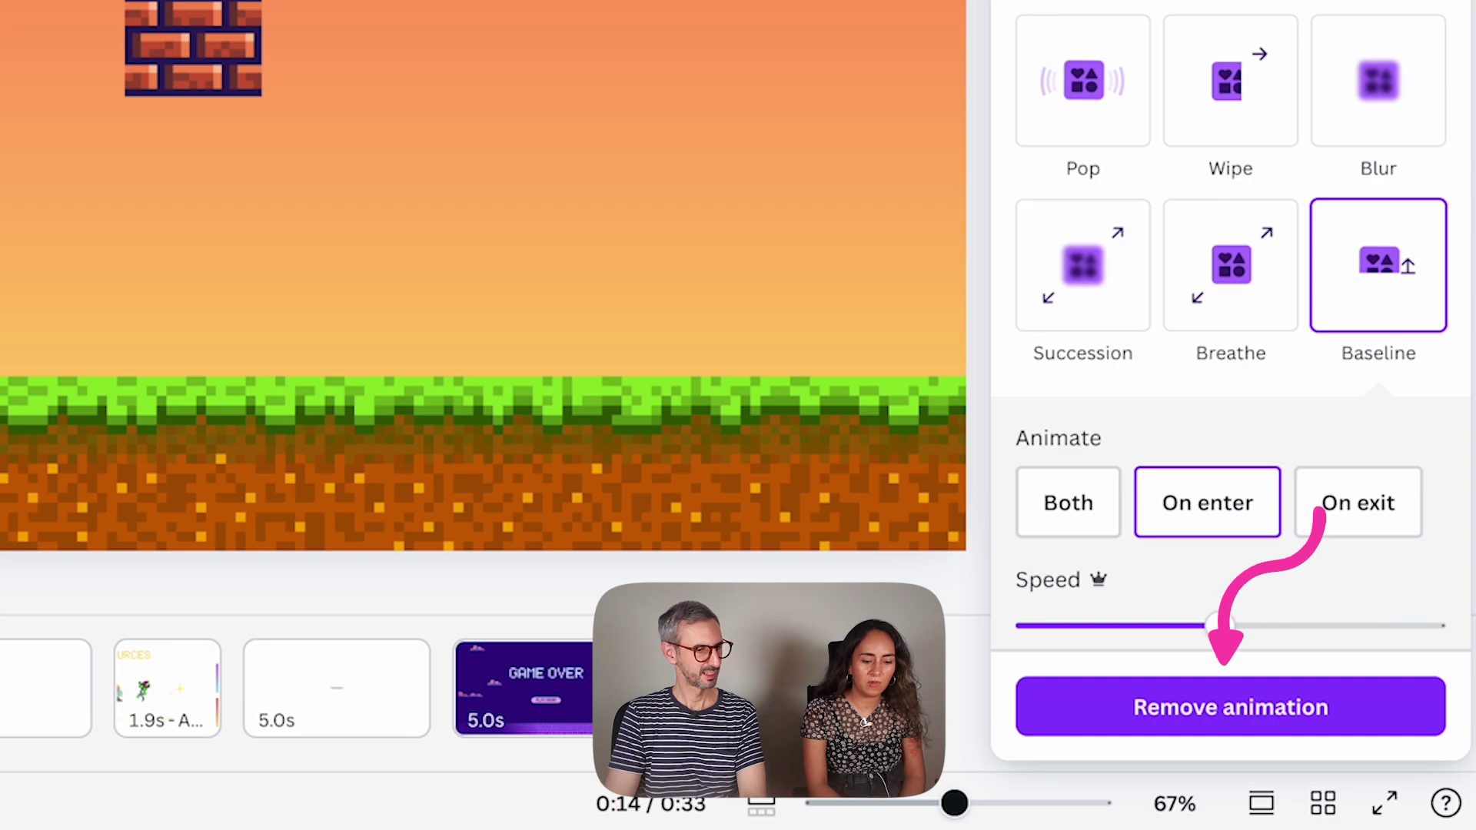
Remove the Baseline animation from the red page's plant and move the plant backward behind the character
{"action": "left_click", "coordinate": [1222, 707]}
{"action": "left_click", "coordinate": [1270, 117]}
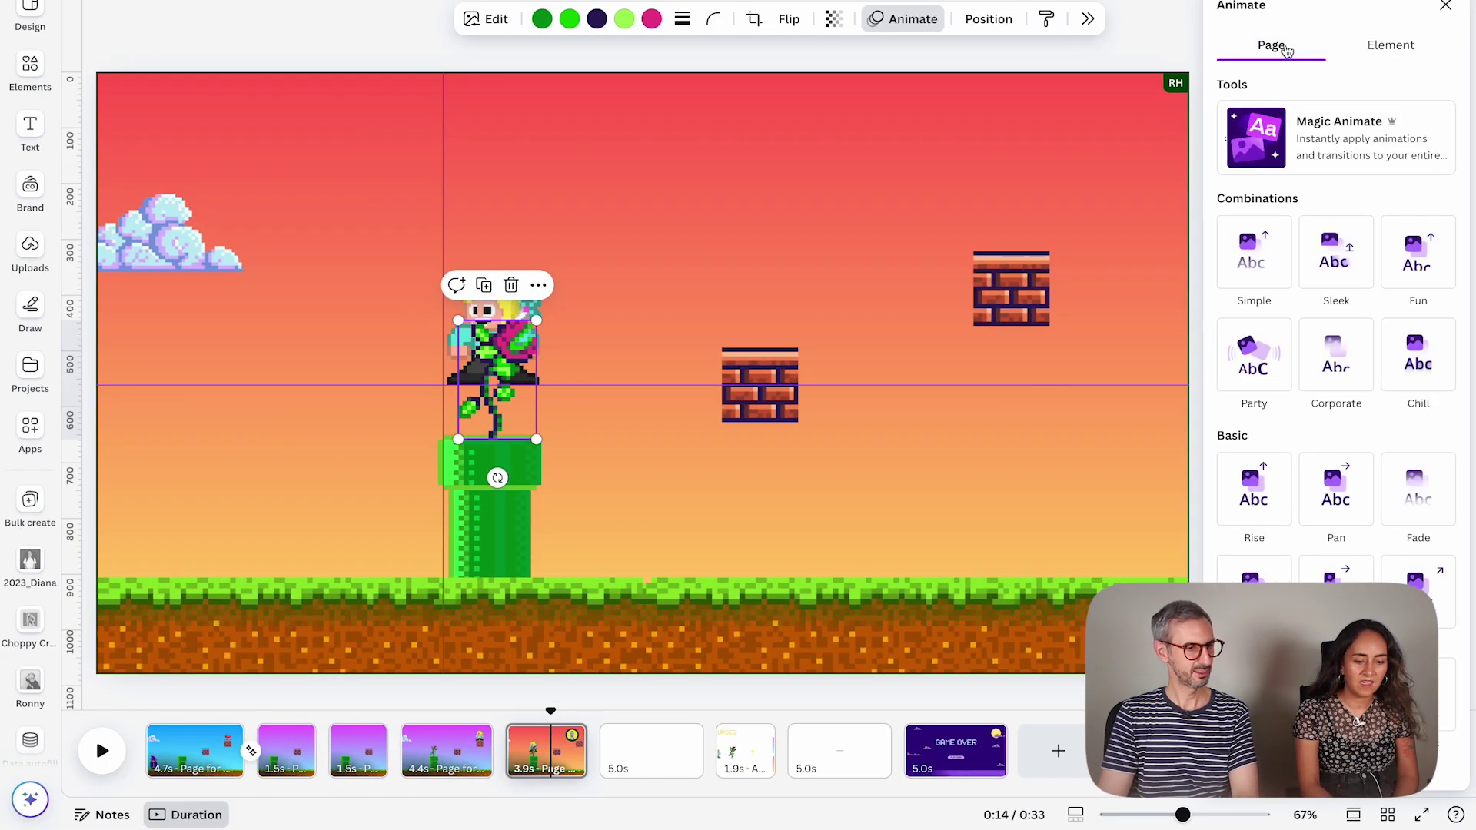
{"action": "left_click", "coordinate": [1445, 77]}
{"action": "left_click", "coordinate": [988, 90]}
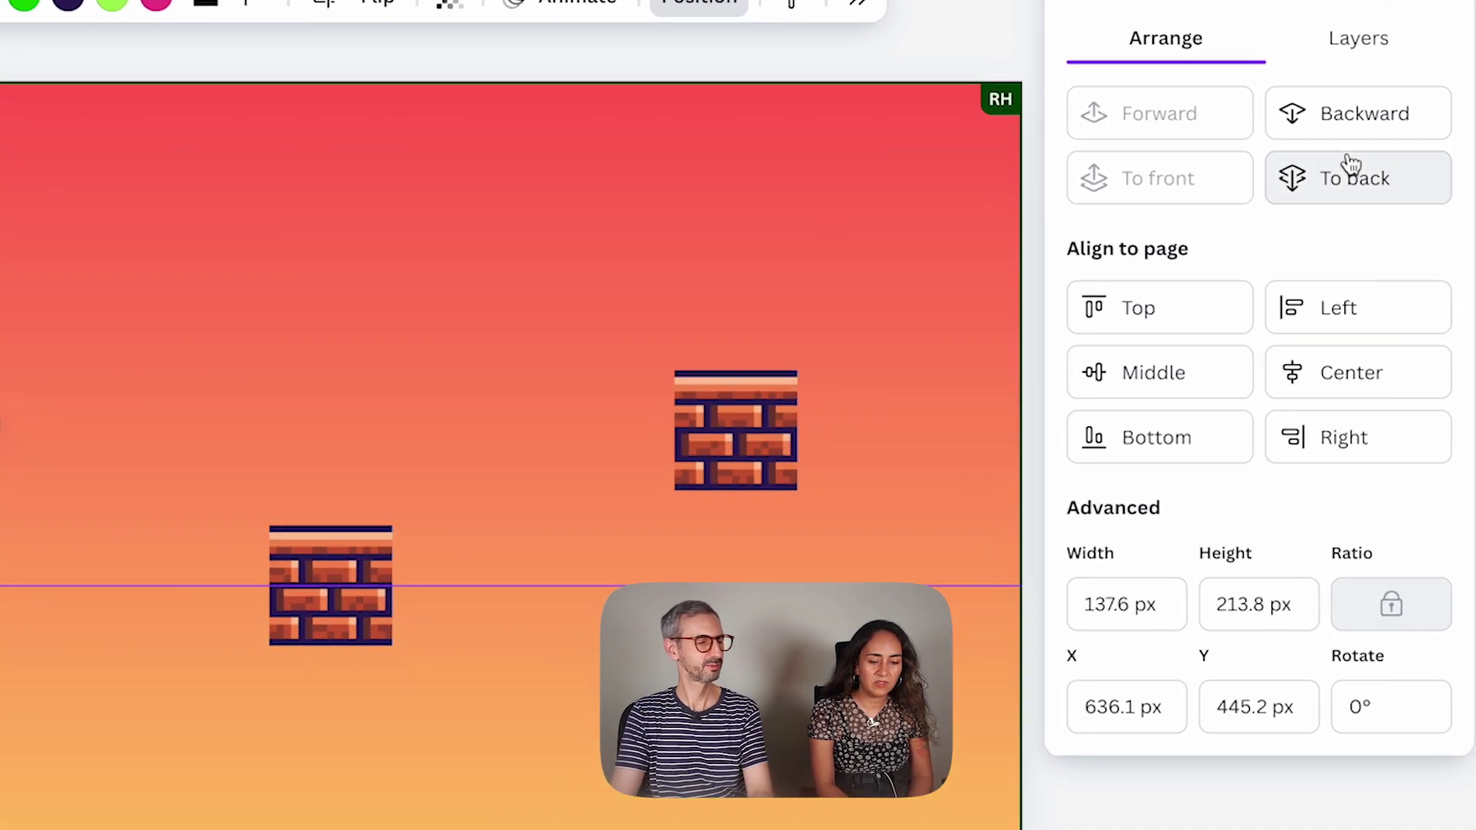
{"action": "left_click", "coordinate": [1388, 132]}
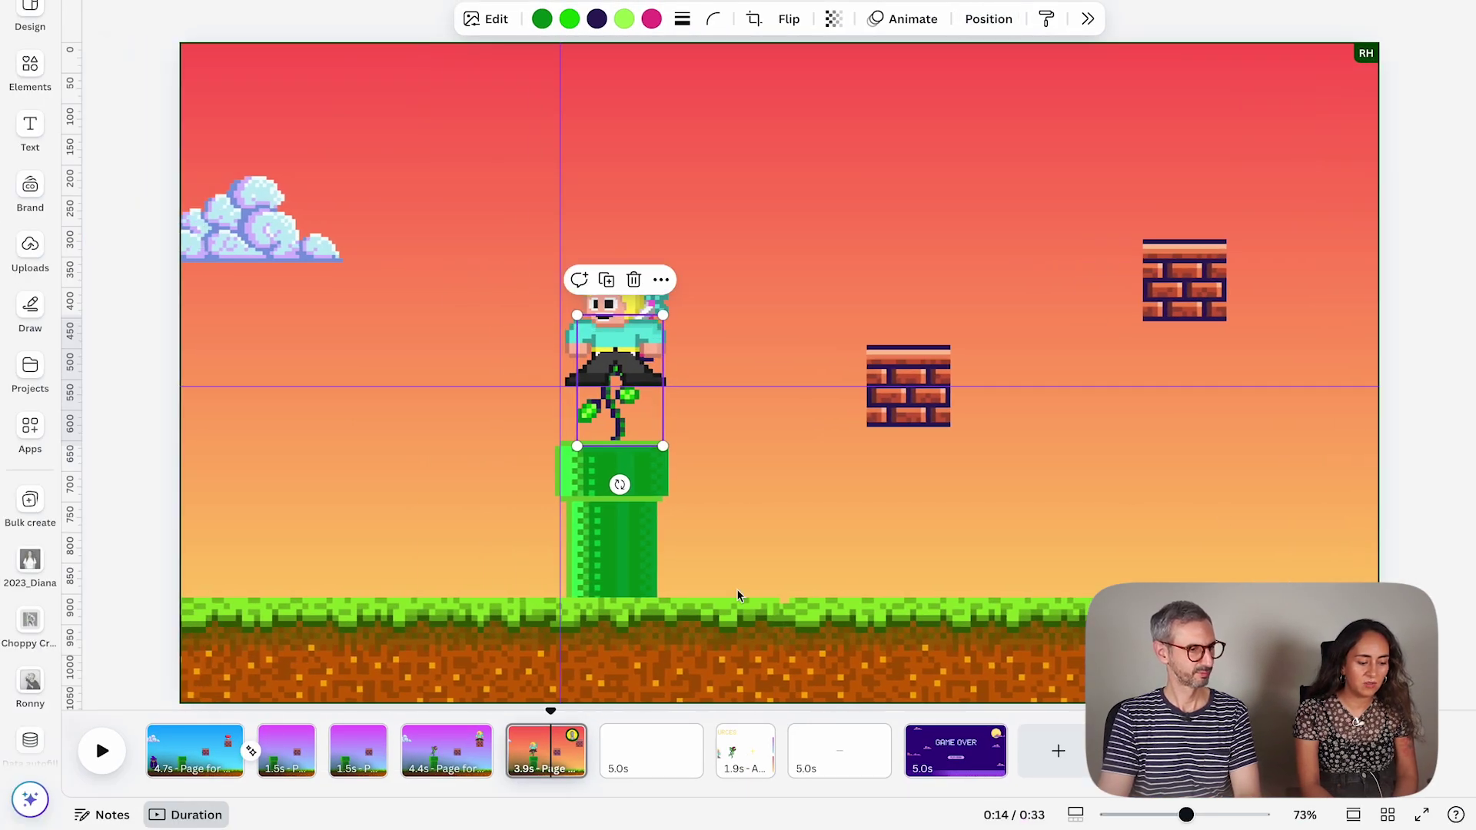
Review the character's landing and the plant's emergence across the purple and red pages to check how the two pages connect
{"action": "mouse_move", "coordinate": [550, 719]}
{"action": "left_mouse_down"}
{"action": "mouse_move", "coordinate": [471, 719]}
{"action": "mouse_move", "coordinate": [521, 722]}
{"action": "left_mouse_up"}
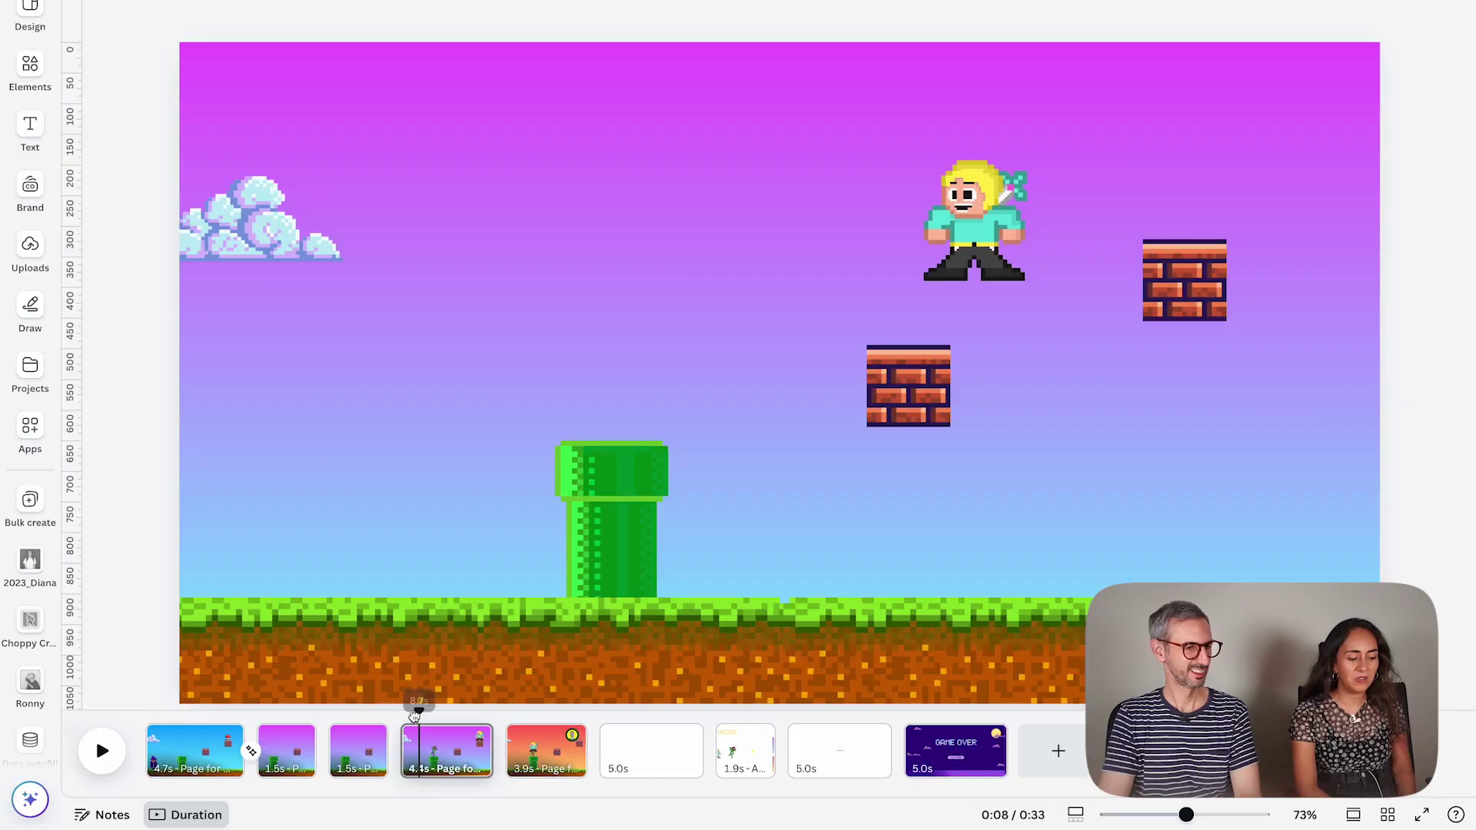
{"action": "left_click_drag", "start_coordinate": [414, 716], "coordinate": [464, 724]}
{"action": "left_click", "coordinate": [630, 365]}
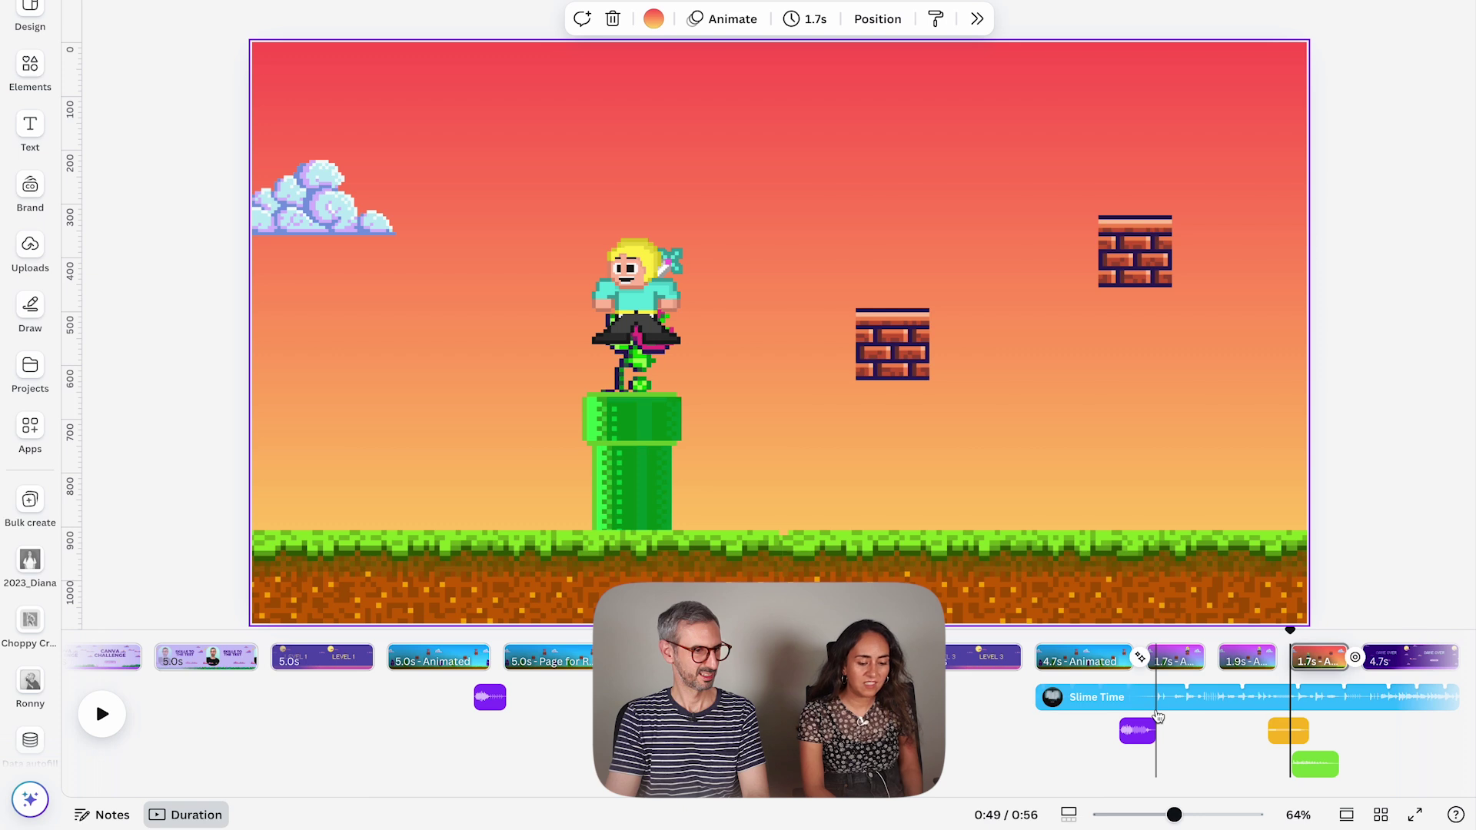
{"action": "mouse_move", "coordinate": [1286, 633]}
{"action": "left_mouse_down"}
{"action": "mouse_move", "coordinate": [1242, 633]}
{"action": "mouse_move", "coordinate": [1287, 634]}
{"action": "mouse_move", "coordinate": [1268, 633]}
{"action": "left_mouse_up"}
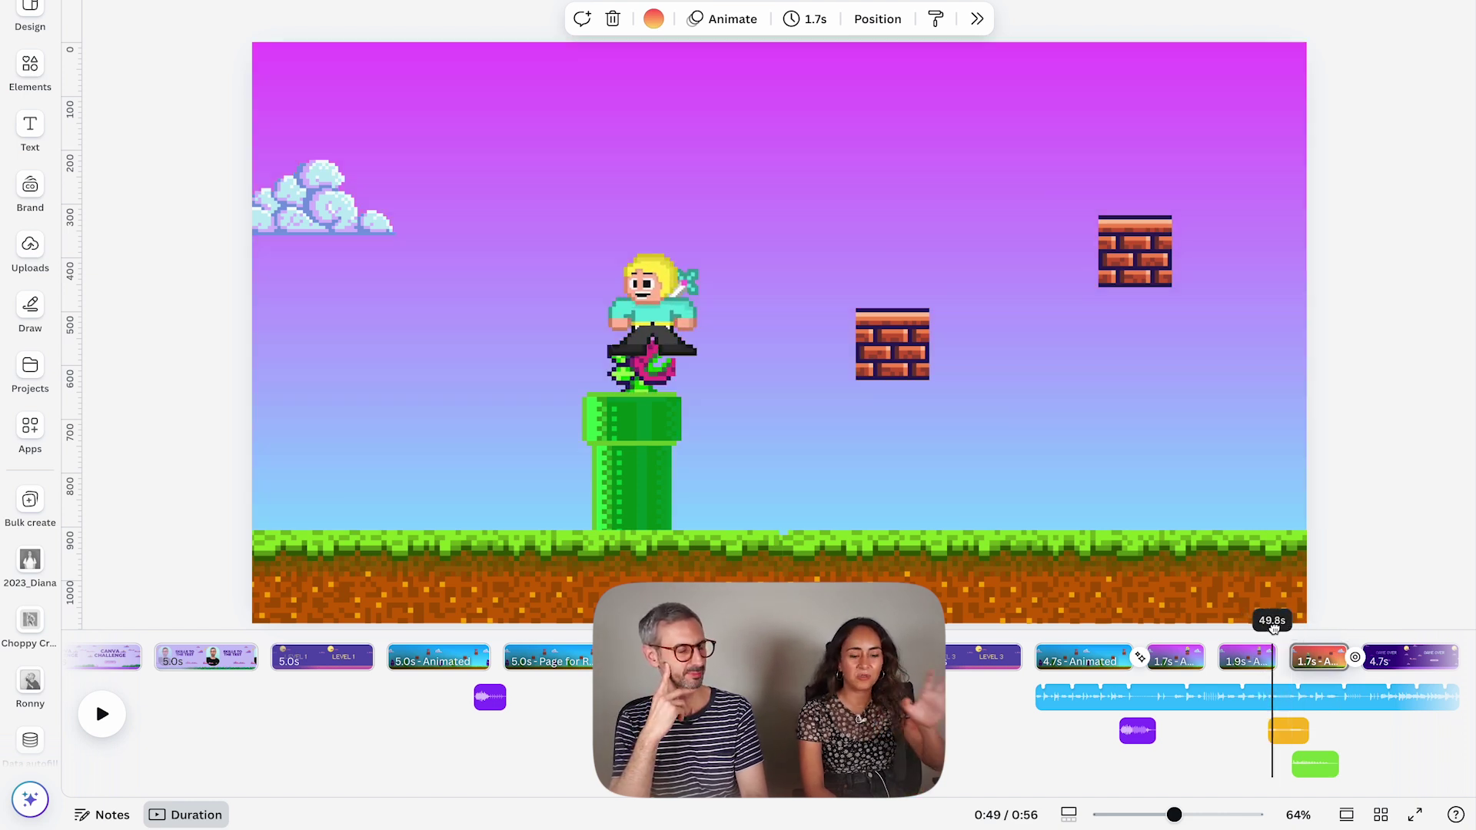
{"action": "left_click_drag", "start_coordinate": [1265, 628], "coordinate": [1261, 628]}
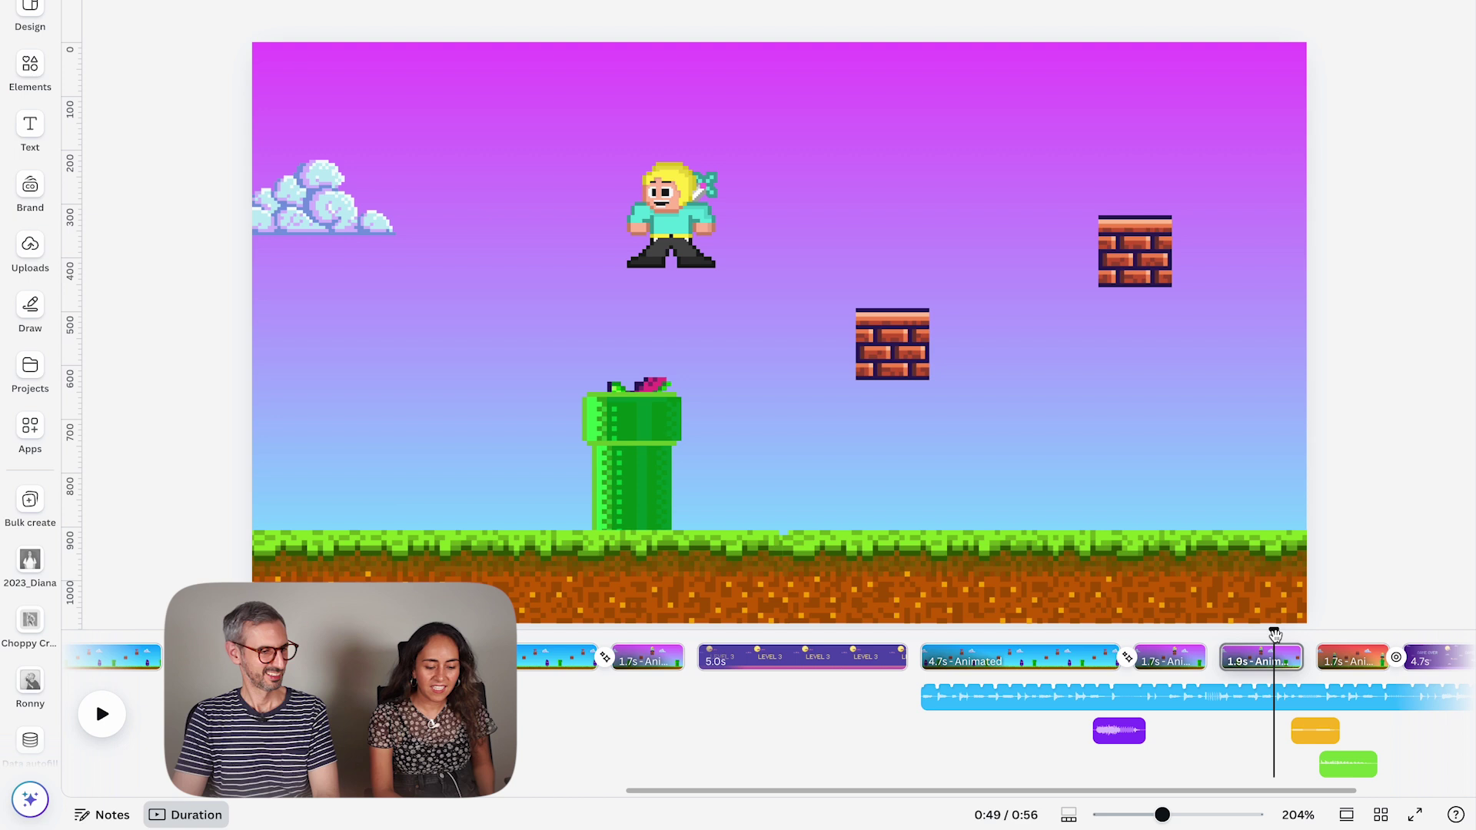
Select the character and the sparkle effect on the 1.7-second purple page and show their timing in the timeline
{"action": "scroll", "coordinate": [1275, 634], "scroll_direction": "right", "scroll_amount": 3}
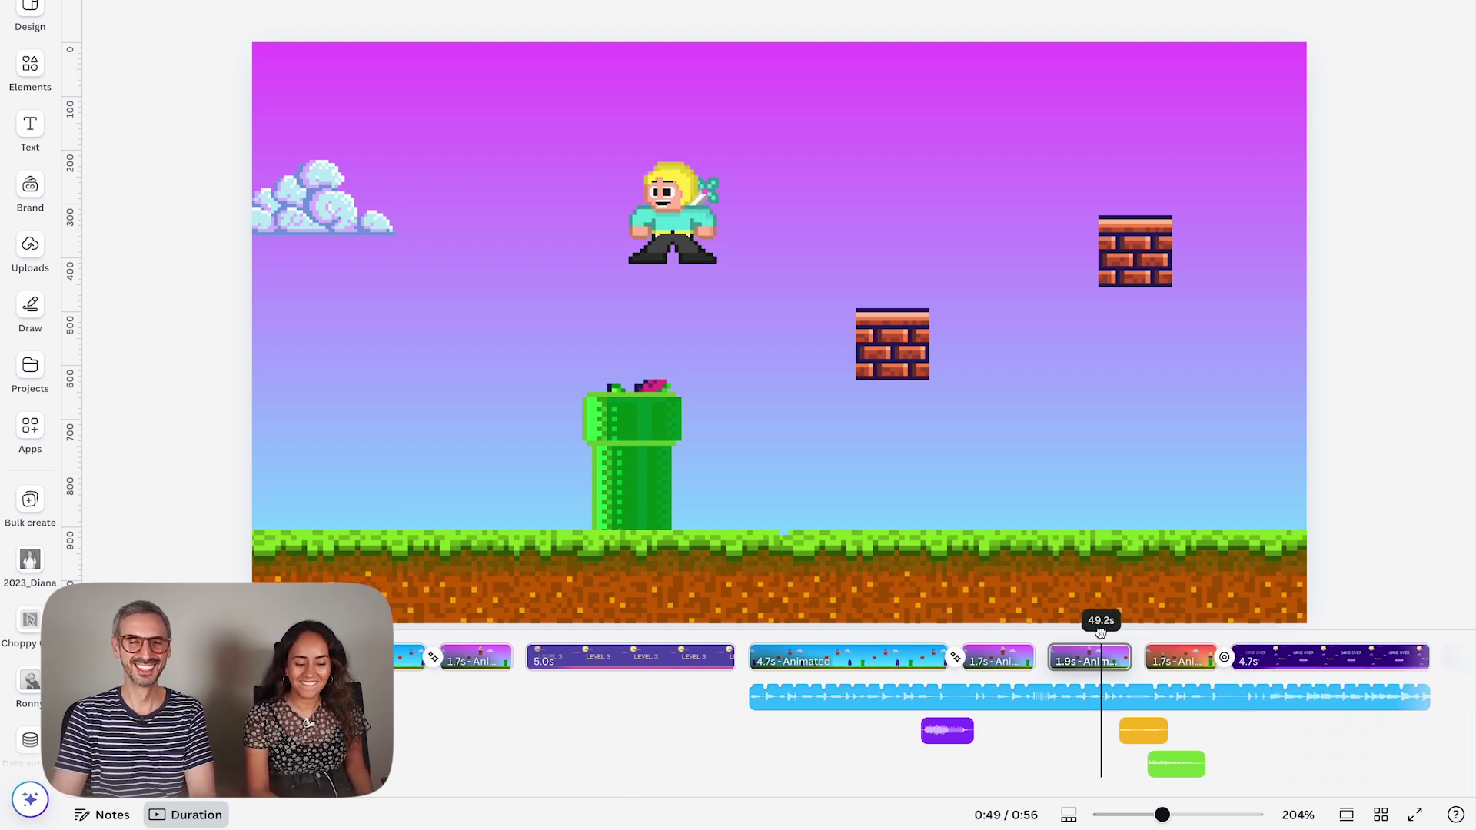
{"action": "left_click_drag", "start_coordinate": [1101, 624], "coordinate": [975, 625]}
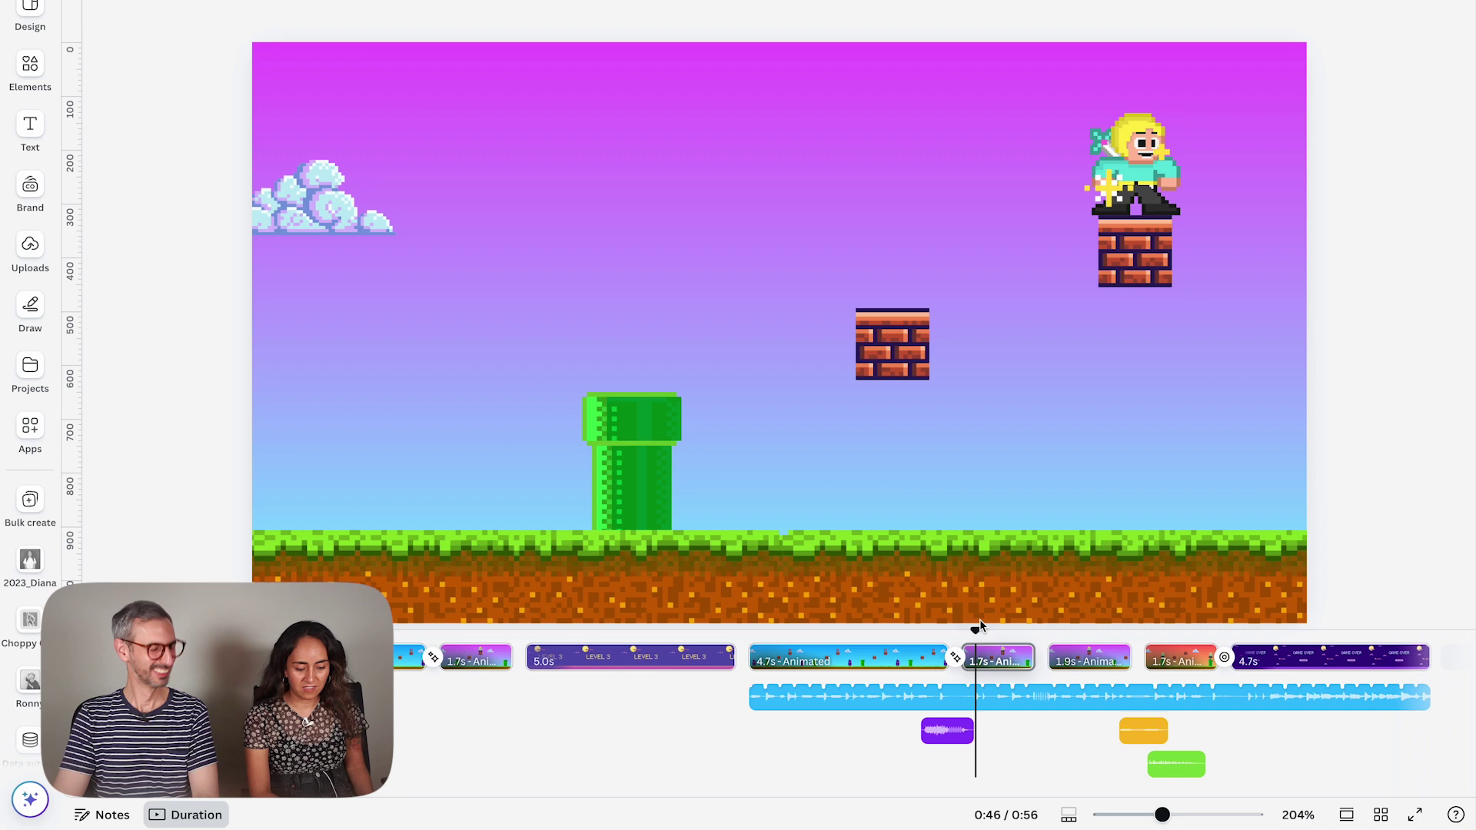
{"action": "left_click", "coordinate": [981, 665]}
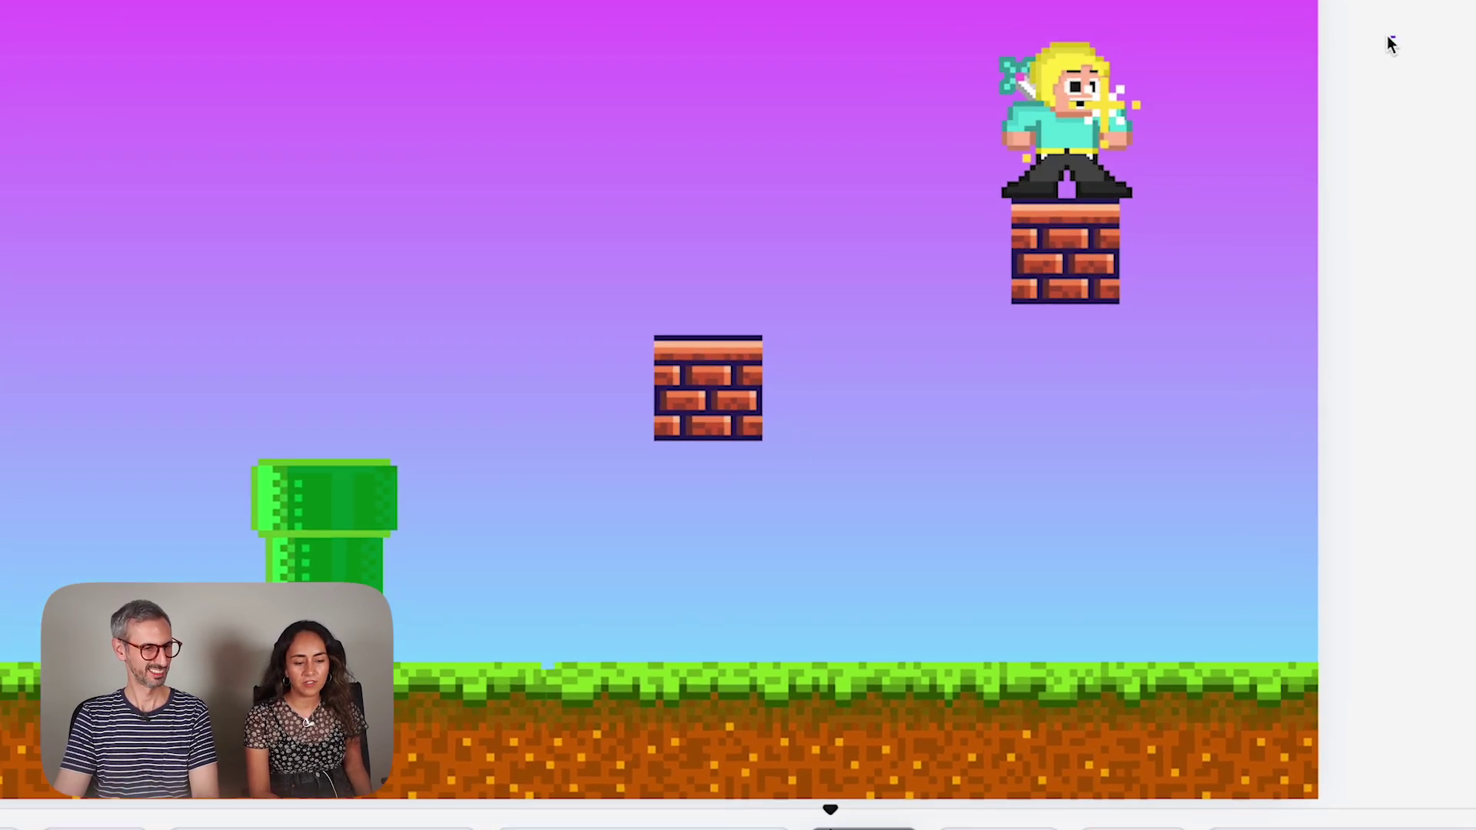
{"action": "left_click", "coordinate": [1078, 193]}
{"action": "right_click", "coordinate": [1120, 166]}
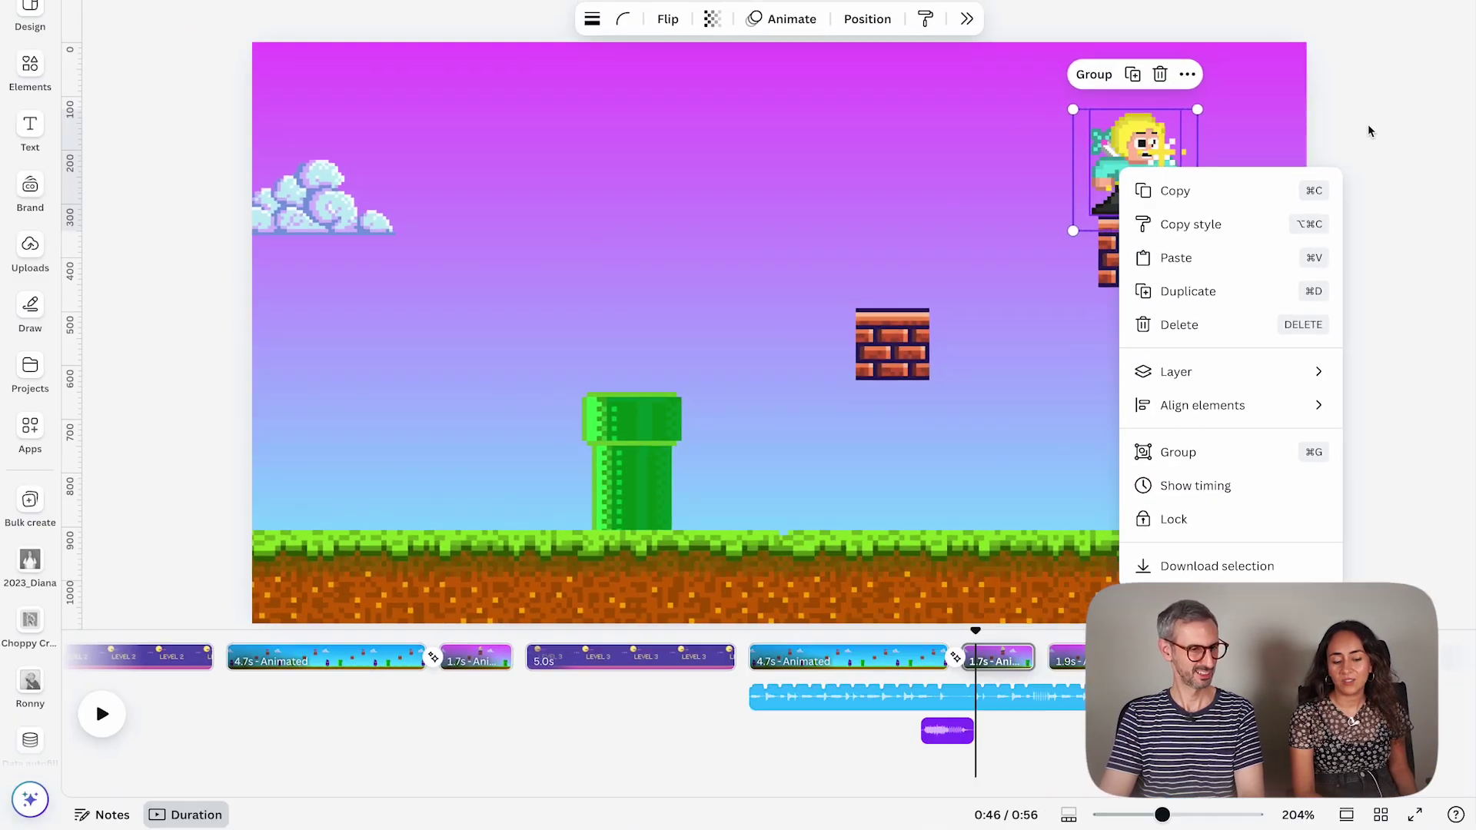
{"action": "key", "text": "Escape"}
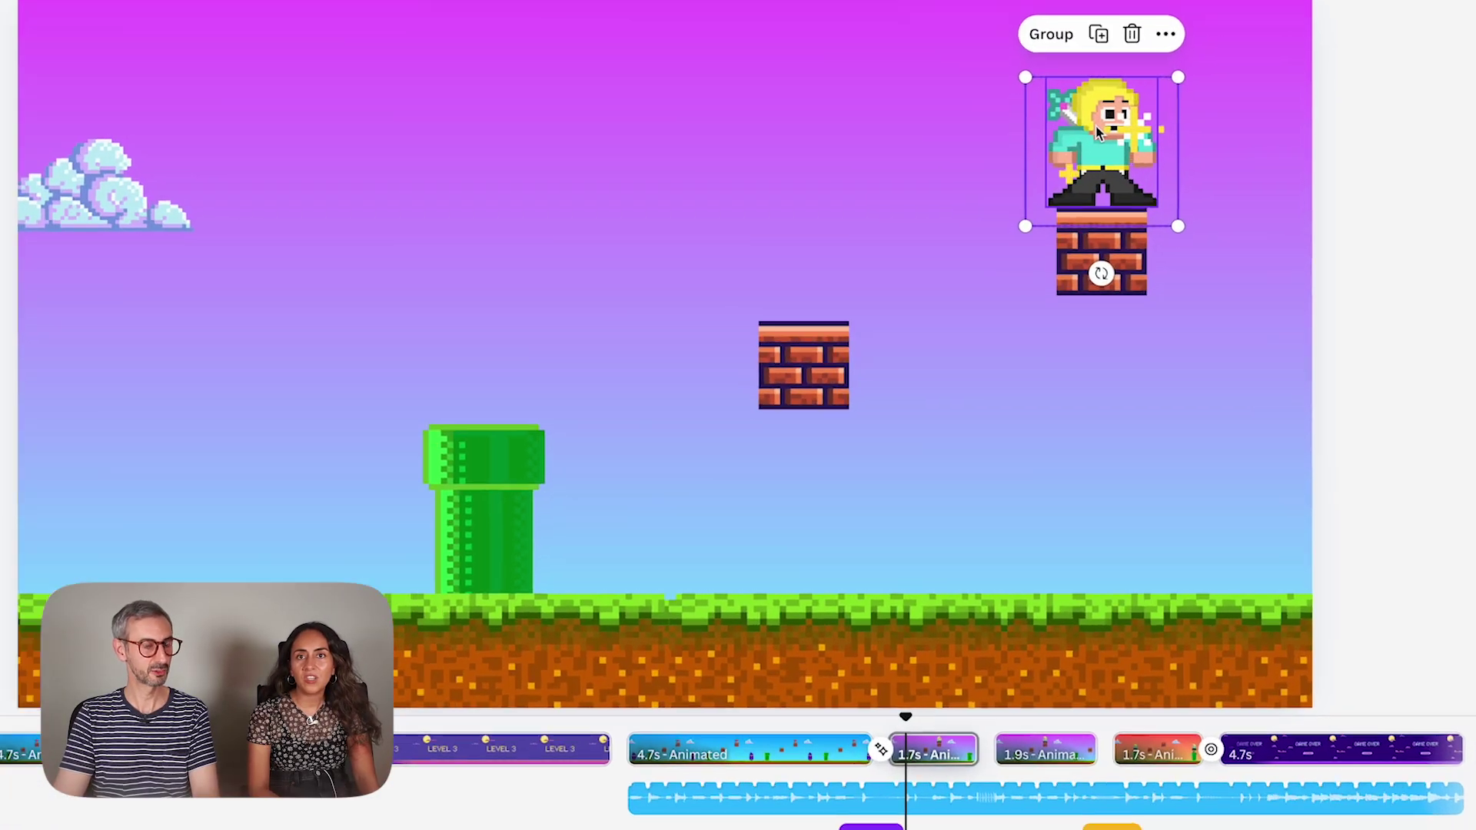
{"action": "right_click", "coordinate": [1134, 146]}
{"action": "key", "text": "Escape"}
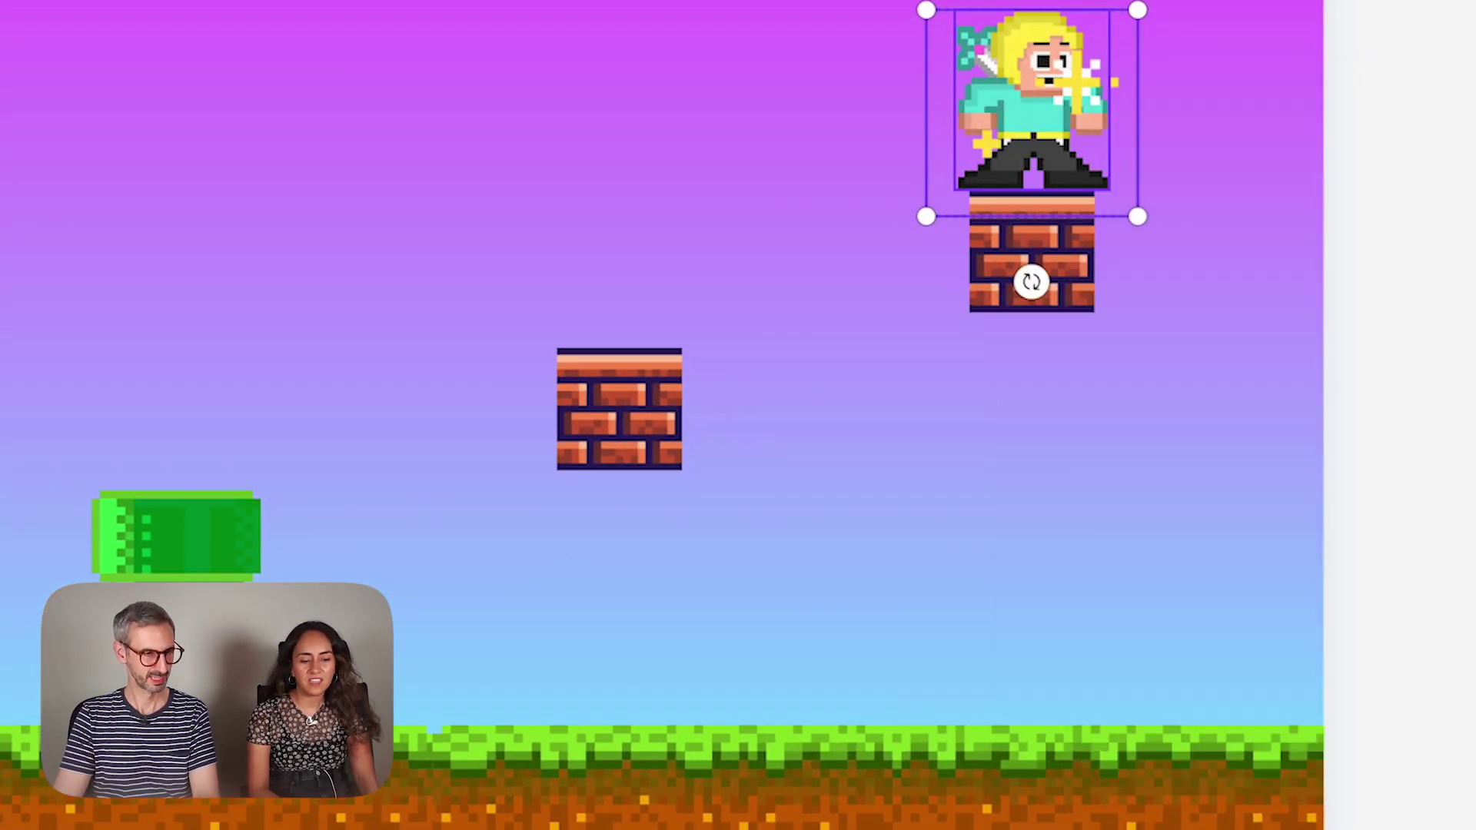
{"action": "left_click_drag", "start_coordinate": [1294, 40], "coordinate": [1014, 112]}
{"action": "right_click", "coordinate": [1015, 112]}
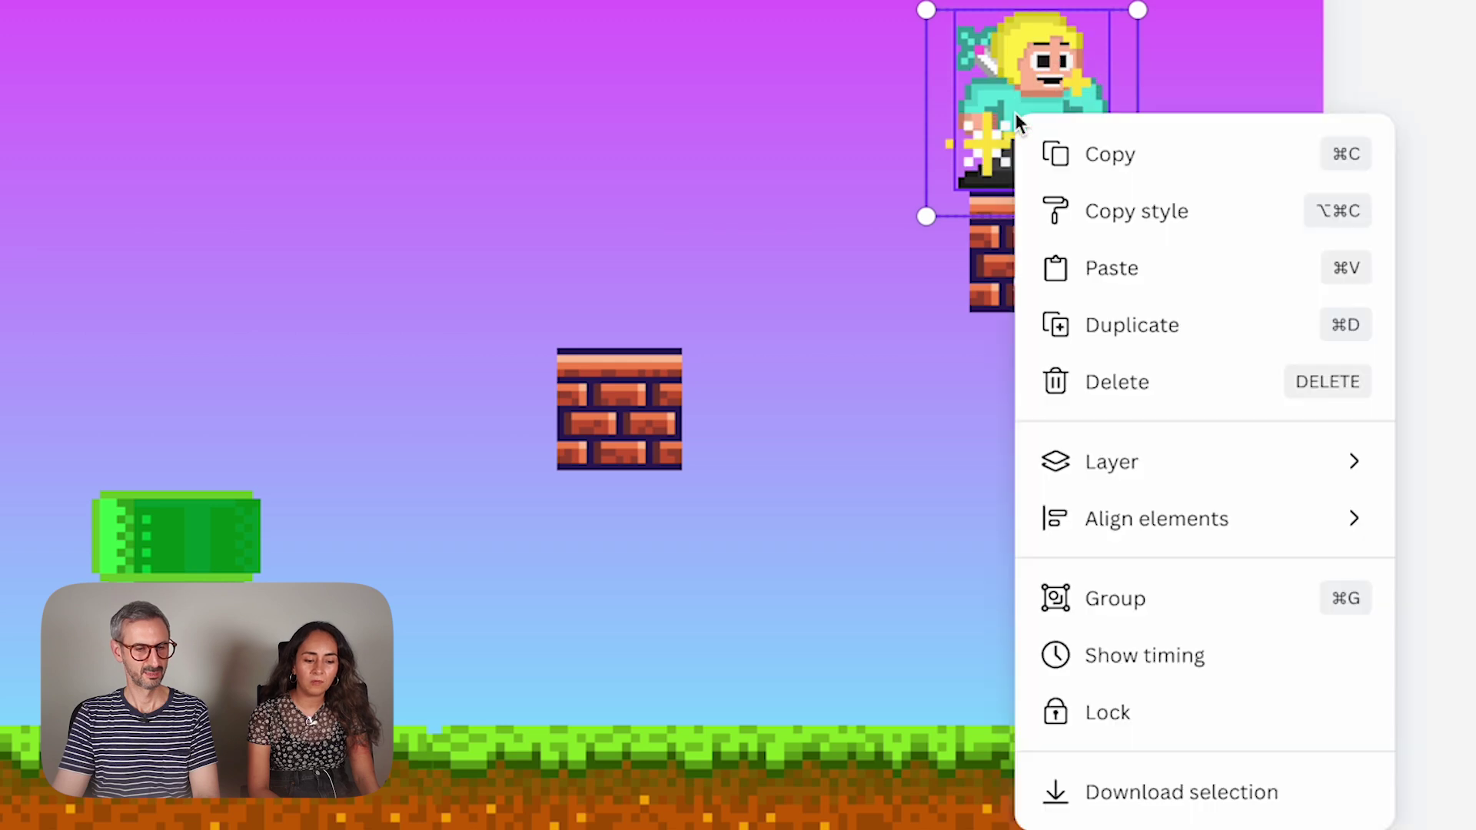
{"action": "left_click", "coordinate": [1200, 671]}
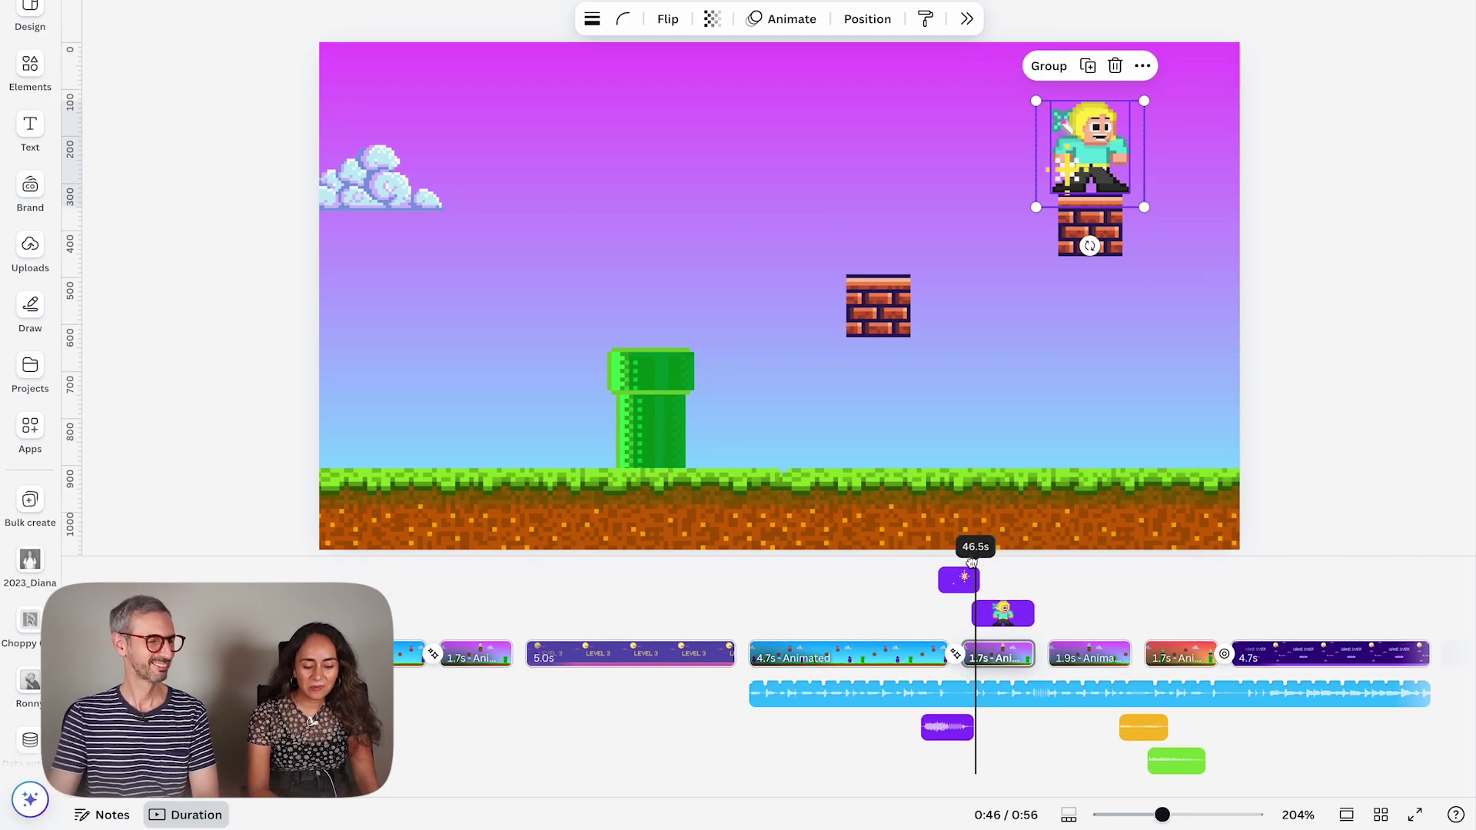
Review the timing of the sparkle transformation, the jump and the character's fling off the pipe along the timeline
{"action": "left_click_drag", "start_coordinate": [971, 564], "coordinate": [930, 564]}
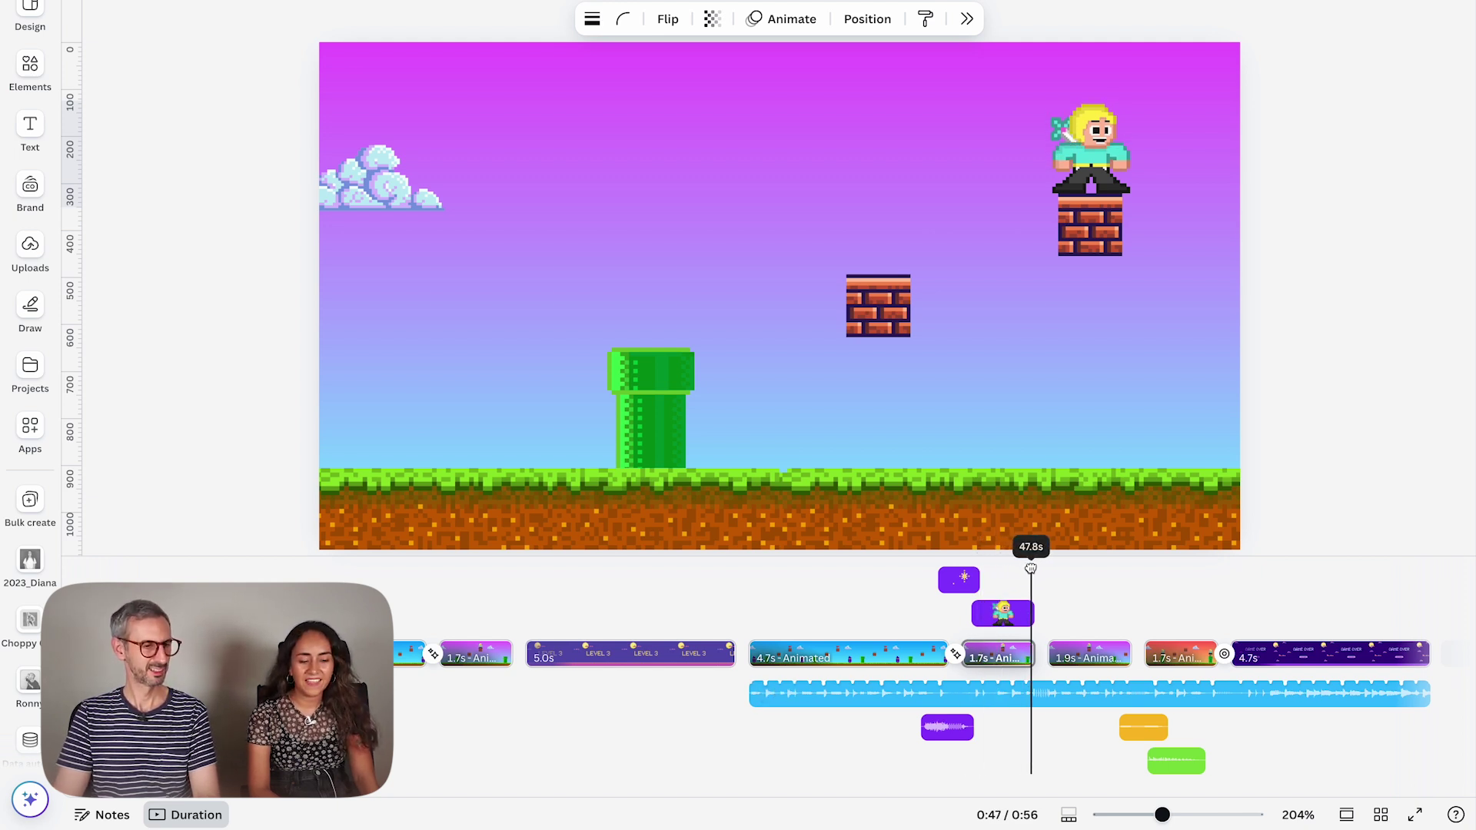
{"action": "mouse_move", "coordinate": [1053, 573]}
{"action": "left_mouse_down"}
{"action": "mouse_move", "coordinate": [1051, 562]}
{"action": "mouse_move", "coordinate": [1103, 565]}
{"action": "mouse_move", "coordinate": [1050, 560]}
{"action": "left_mouse_up"}
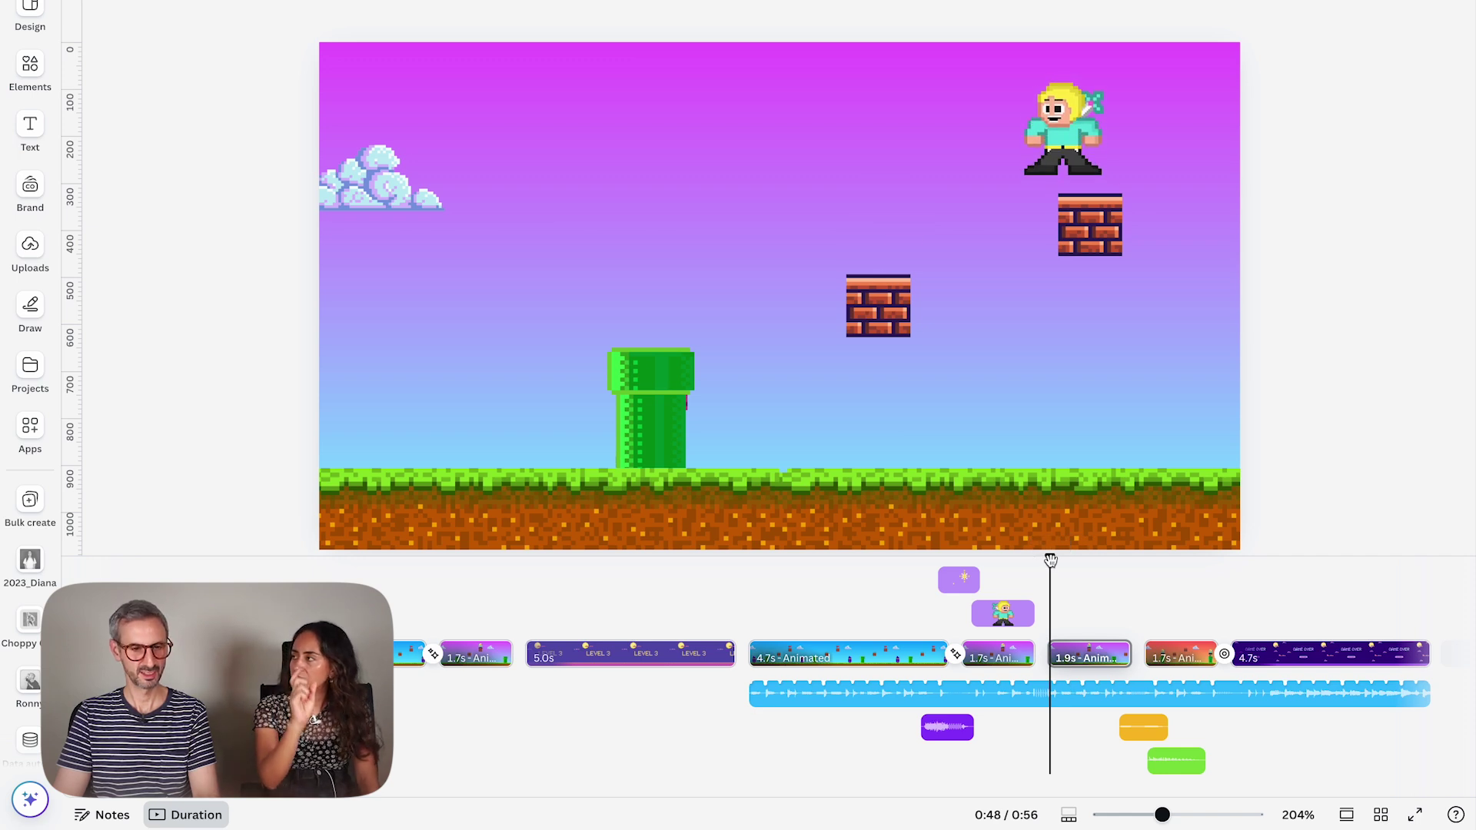
{"action": "left_click_drag", "start_coordinate": [1050, 561], "coordinate": [1177, 572]}
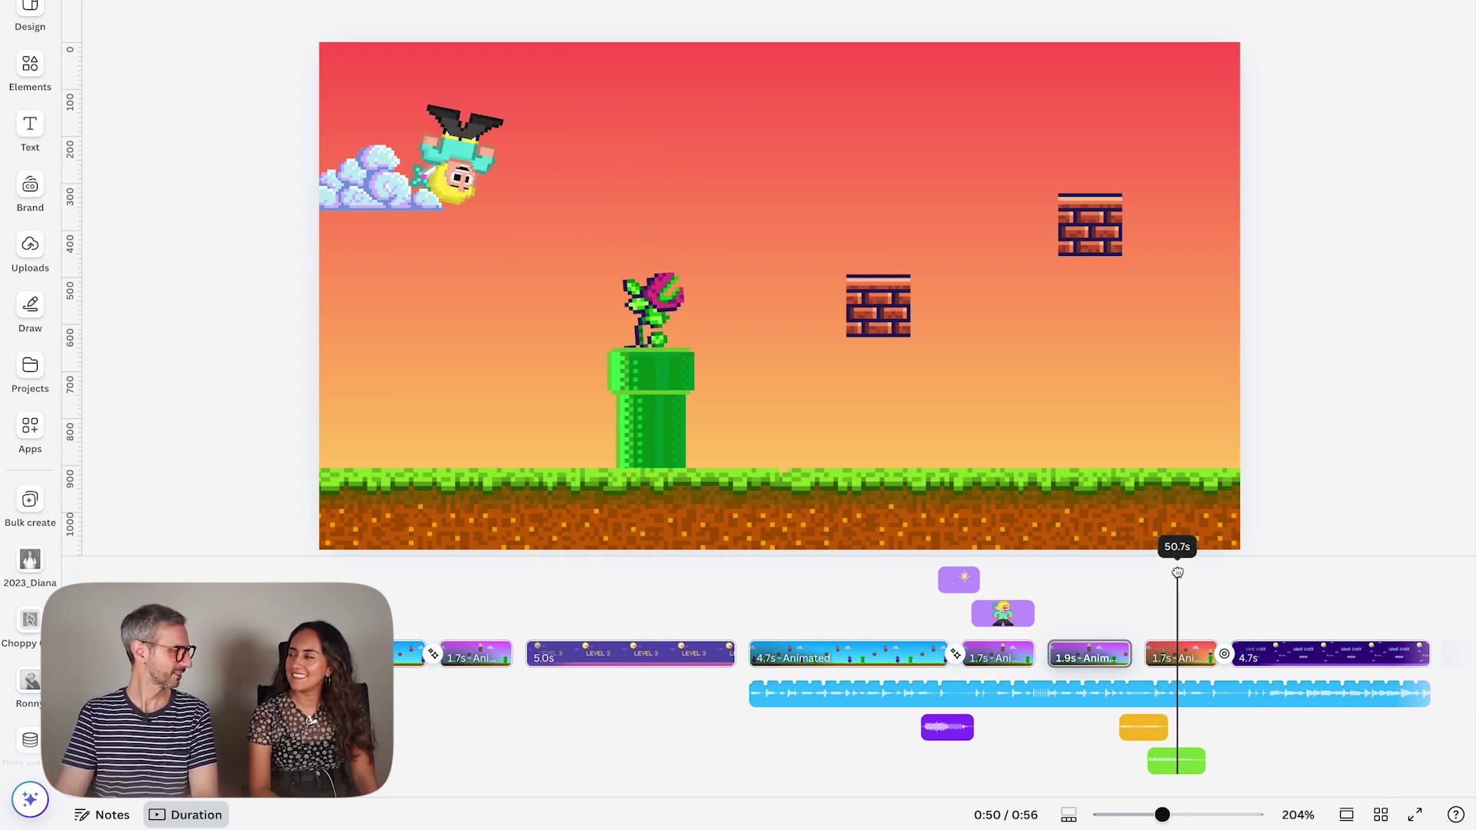
Compare the character's looping exit path on the red page with Orient element to path switched off and back on
{"action": "left_click", "coordinate": [473, 123]}
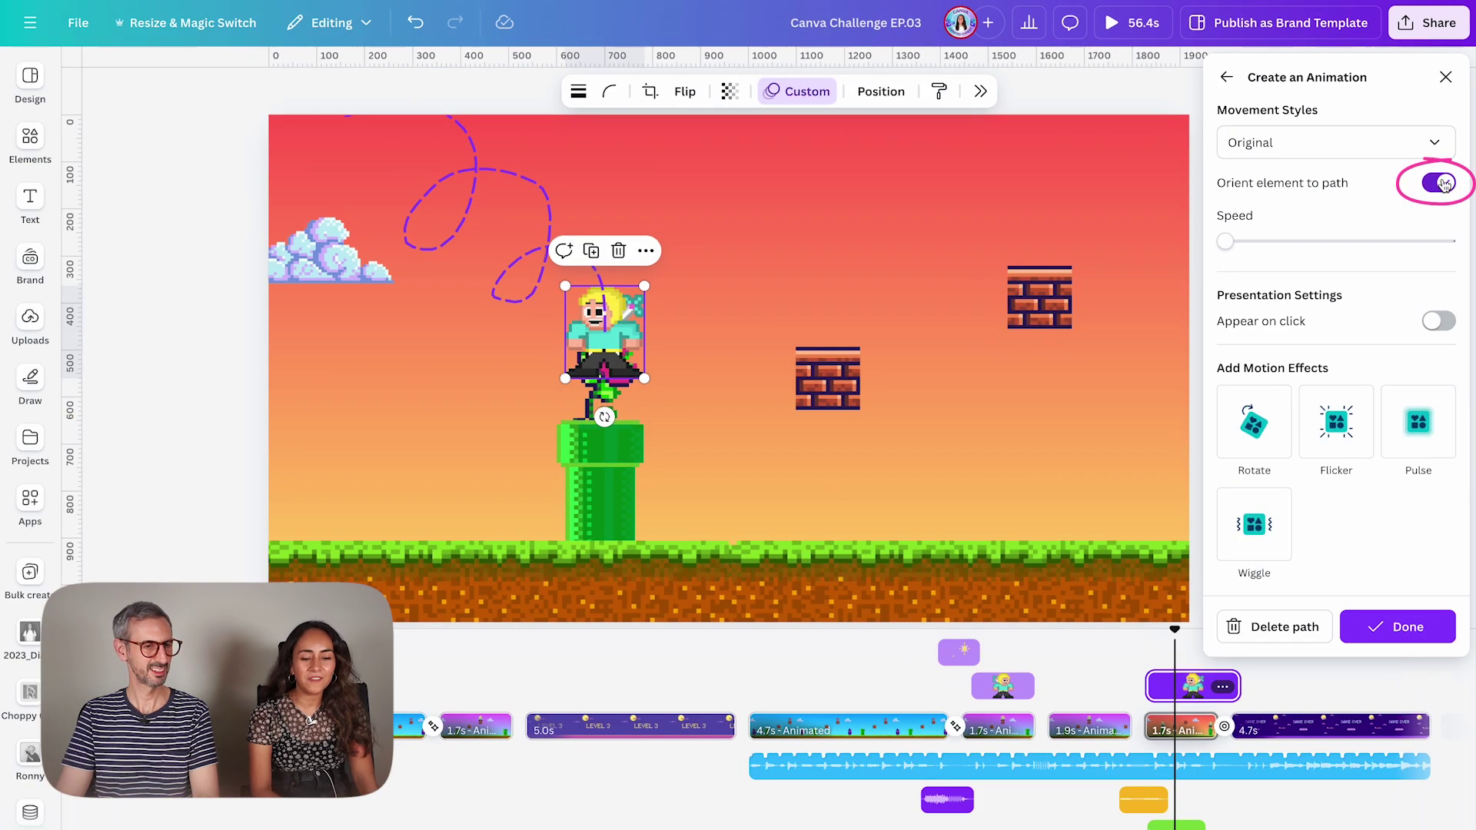
{"action": "left_click", "coordinate": [1421, 258]}
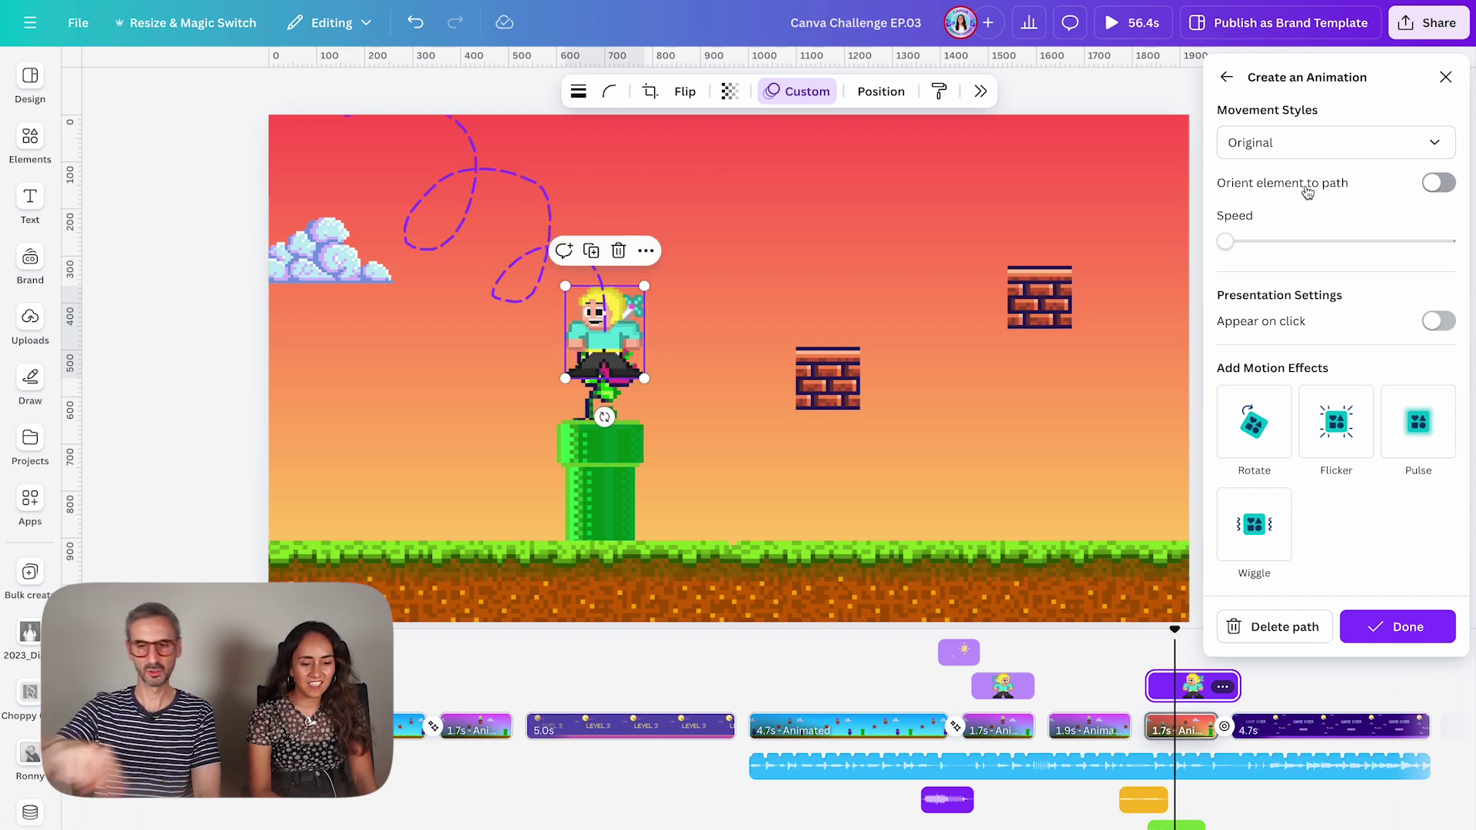
{"action": "left_click", "coordinate": [1444, 190]}
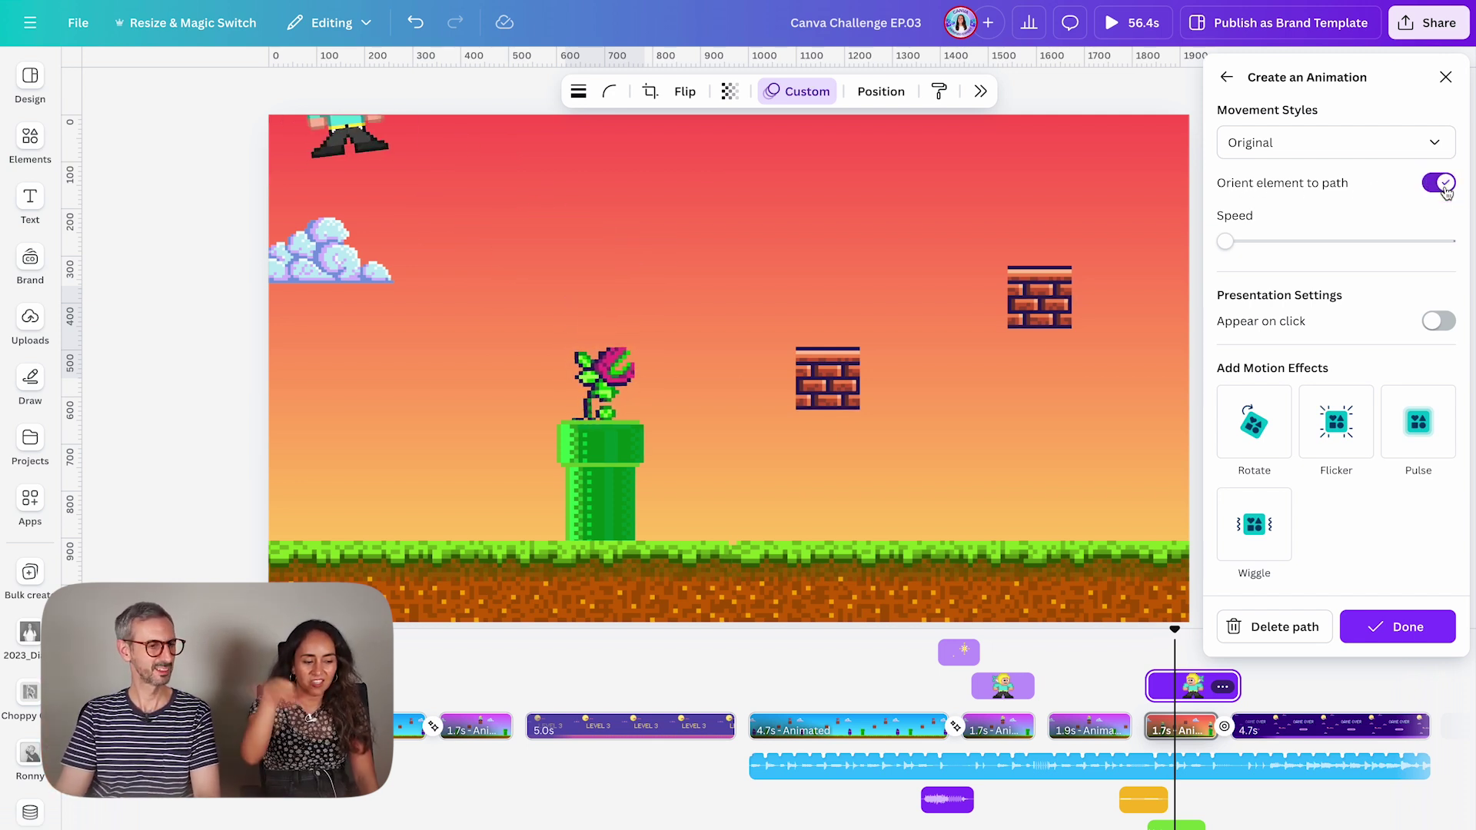
{"action": "left_click", "coordinate": [1445, 77]}
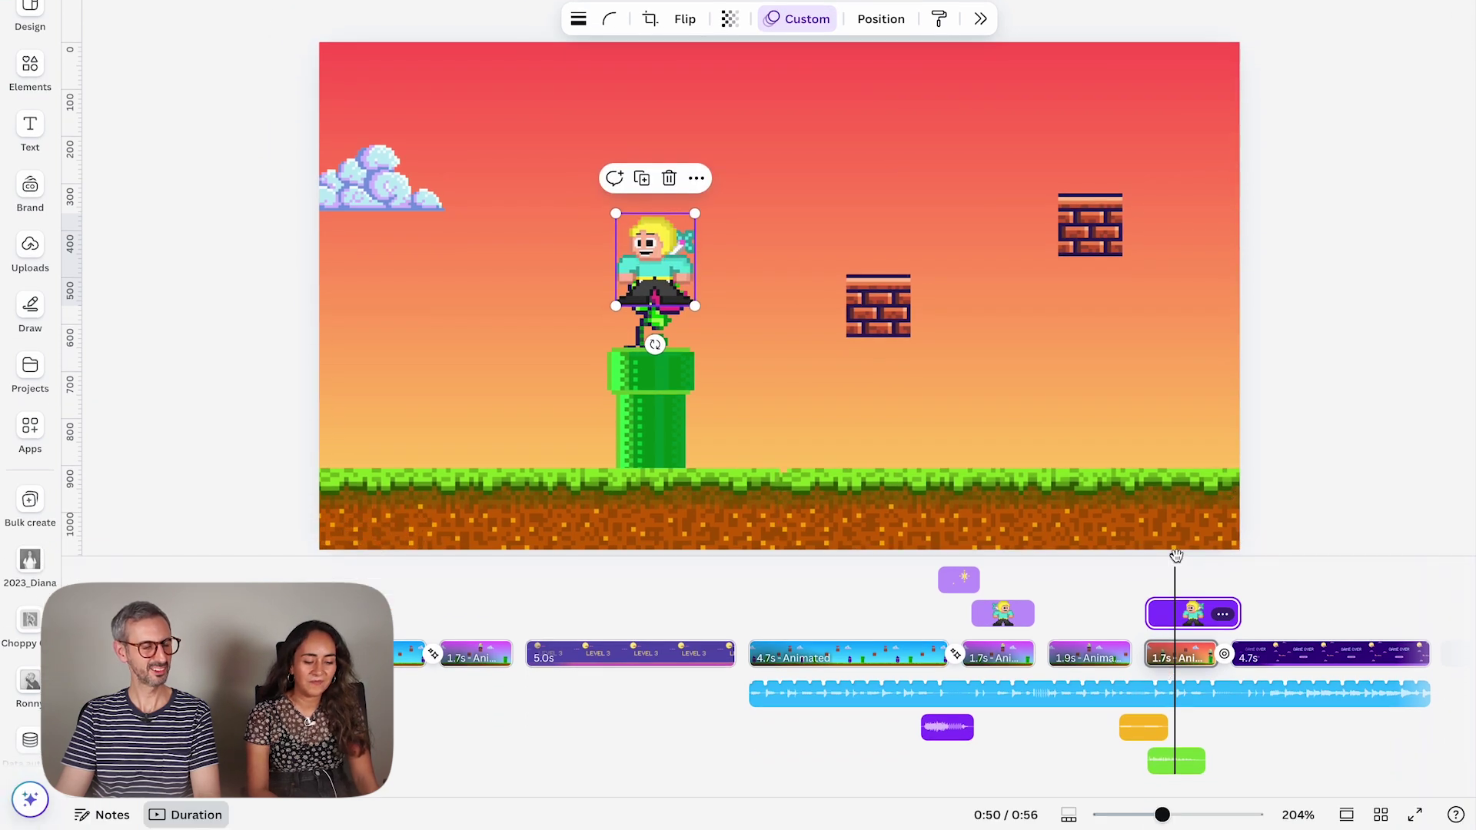
Preview the circle transition from the red page into the Game Over page
{"action": "left_click_drag", "start_coordinate": [1175, 561], "coordinate": [1226, 559]}
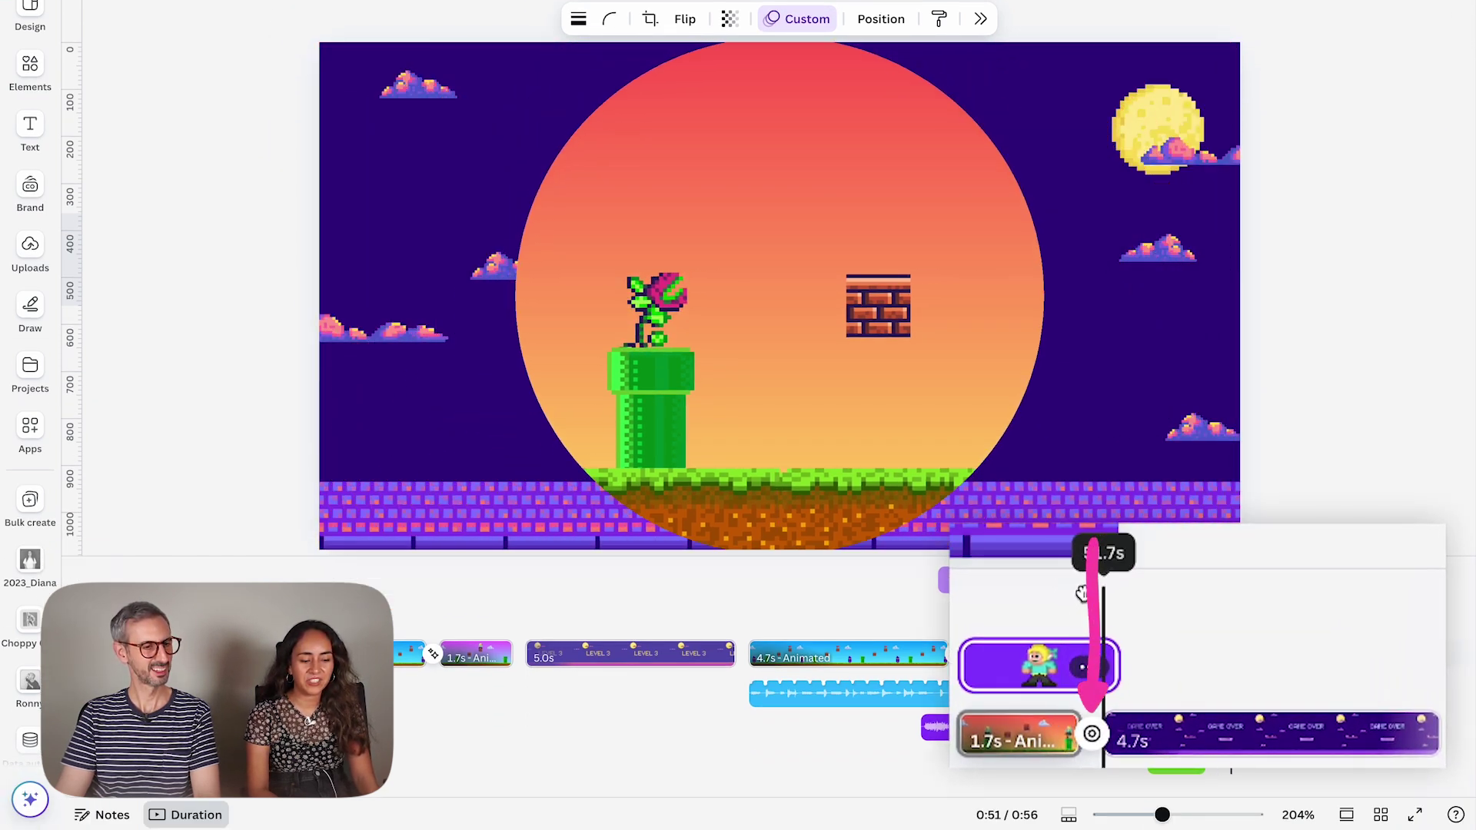
{"action": "left_click_drag", "start_coordinate": [1082, 593], "coordinate": [1126, 597]}
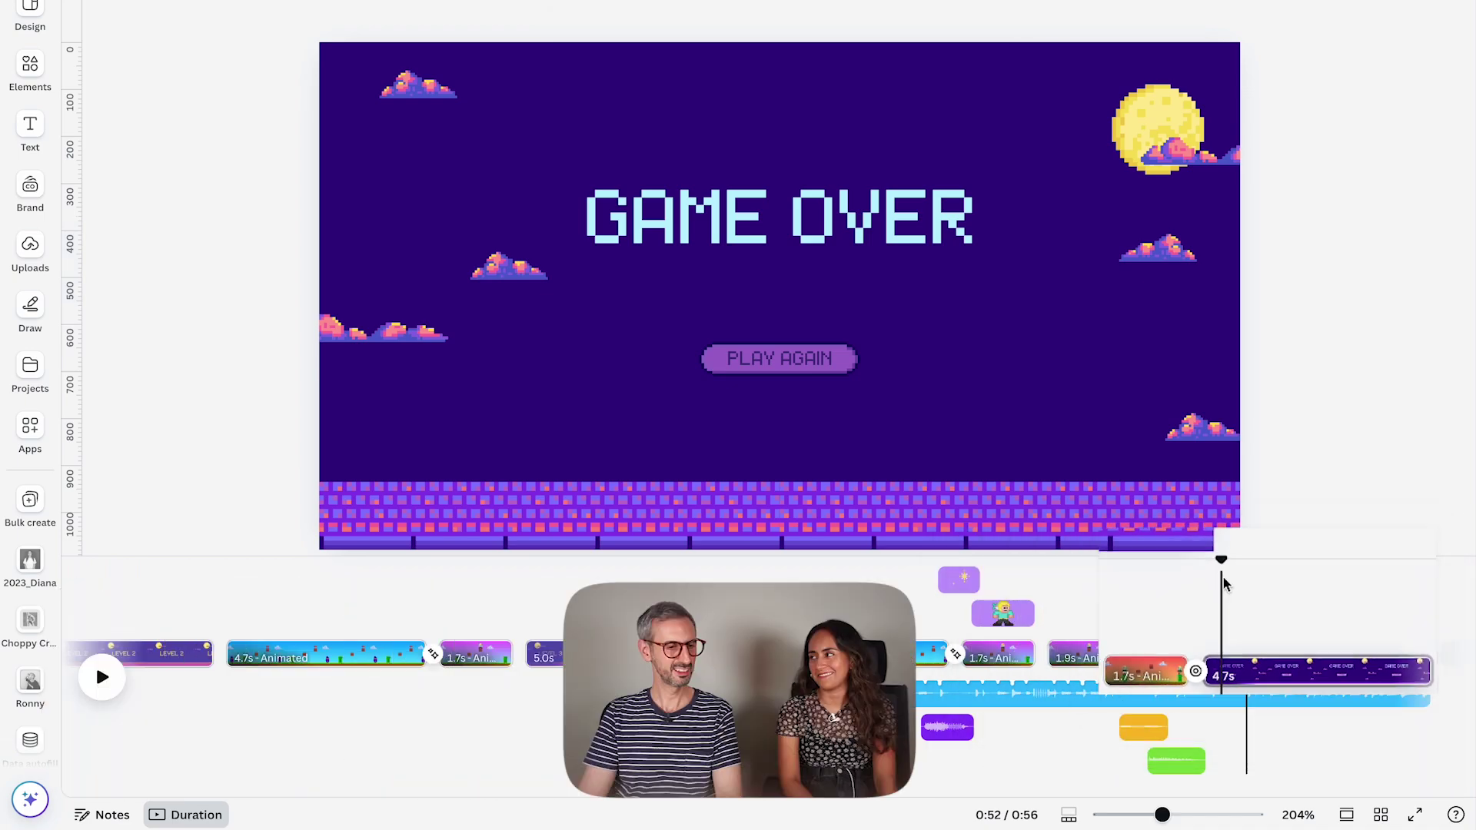